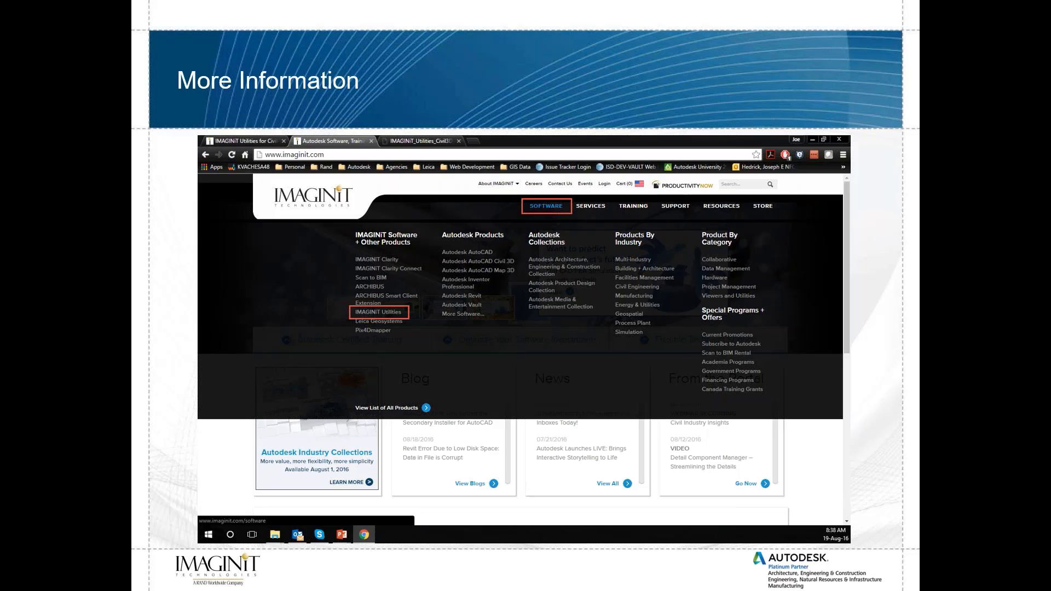
Leave the slide show, switch to the 01-AO-PSR drawing in Civil 3D and bring up the IMAGINiT utilities.
key("Escape")
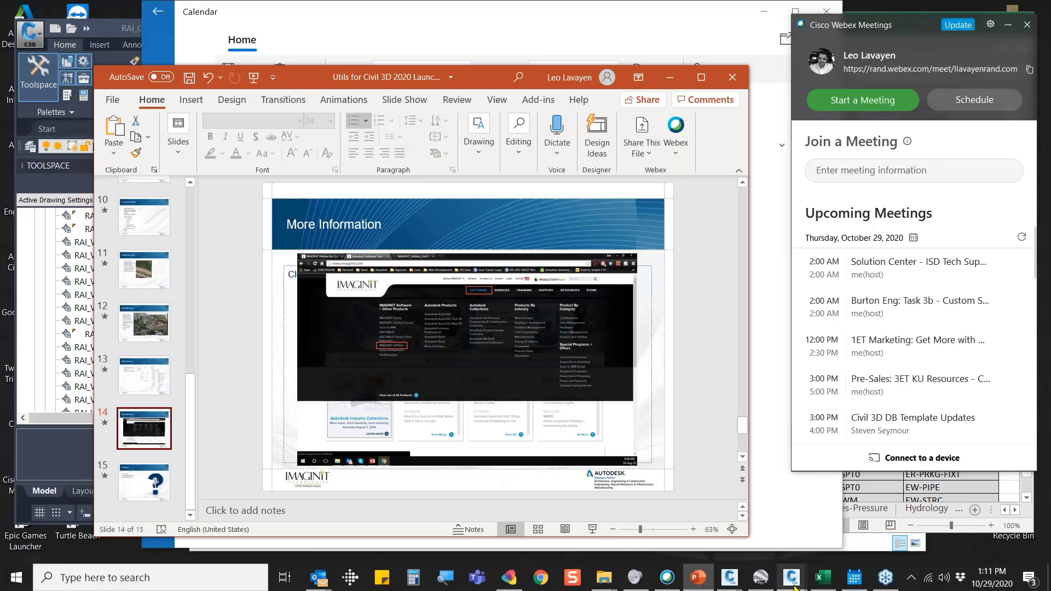
mouse_move(730, 580)
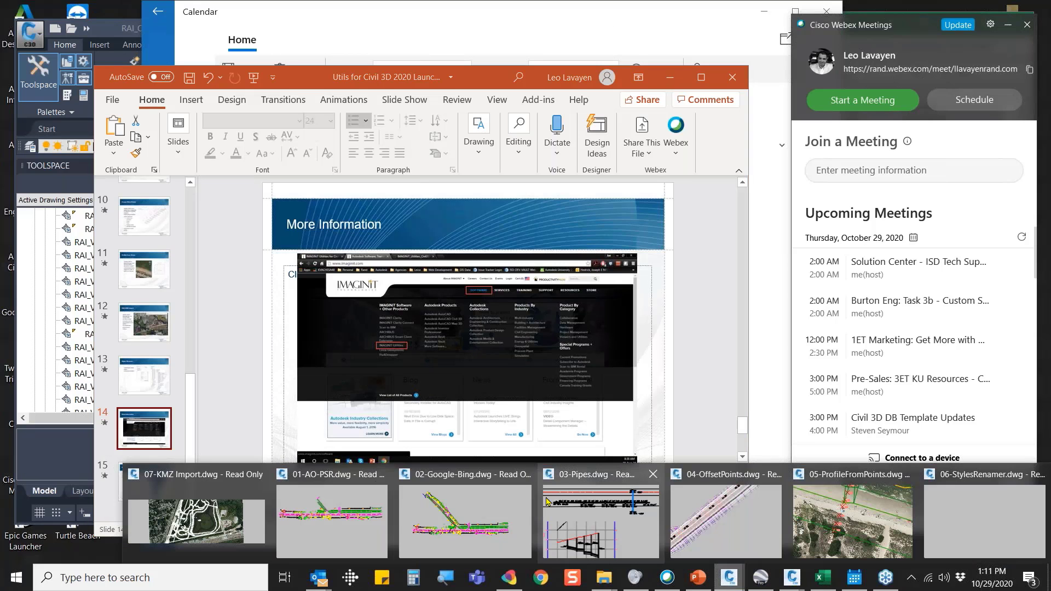
left_click(342, 512)
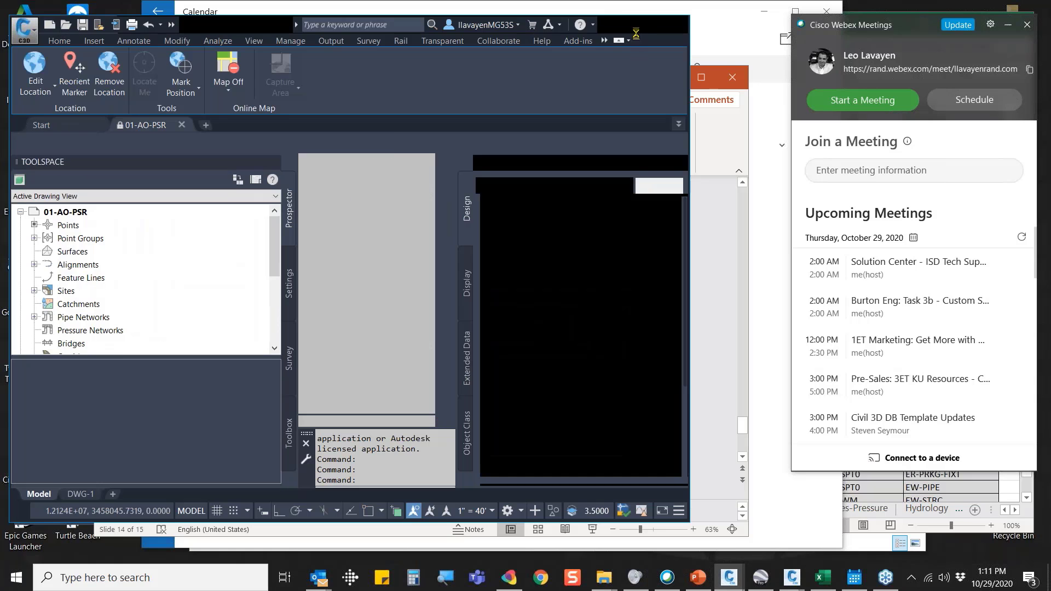
left_click(664, 25)
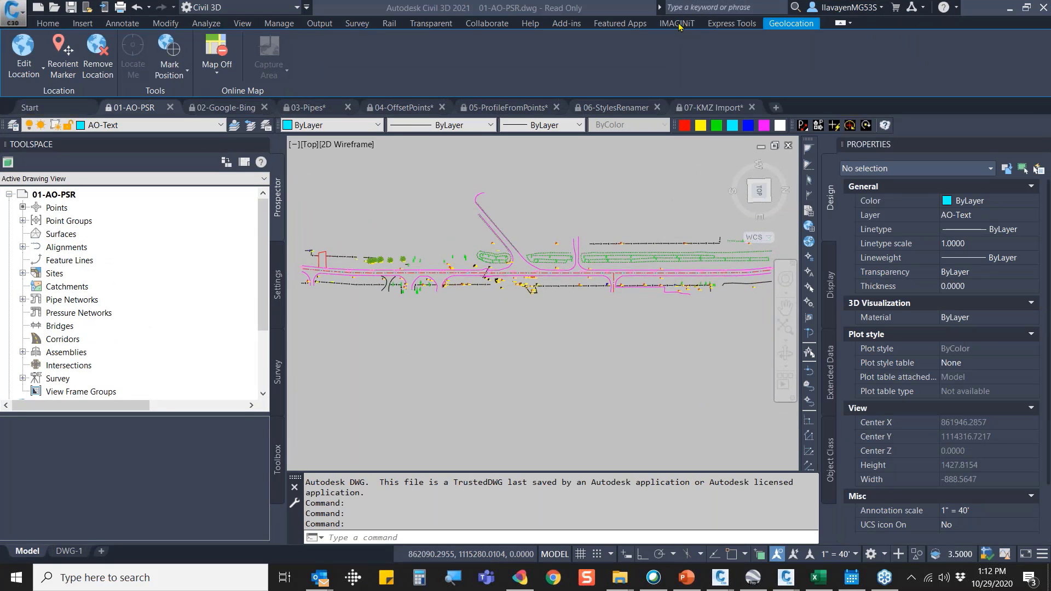
left_click(677, 24)
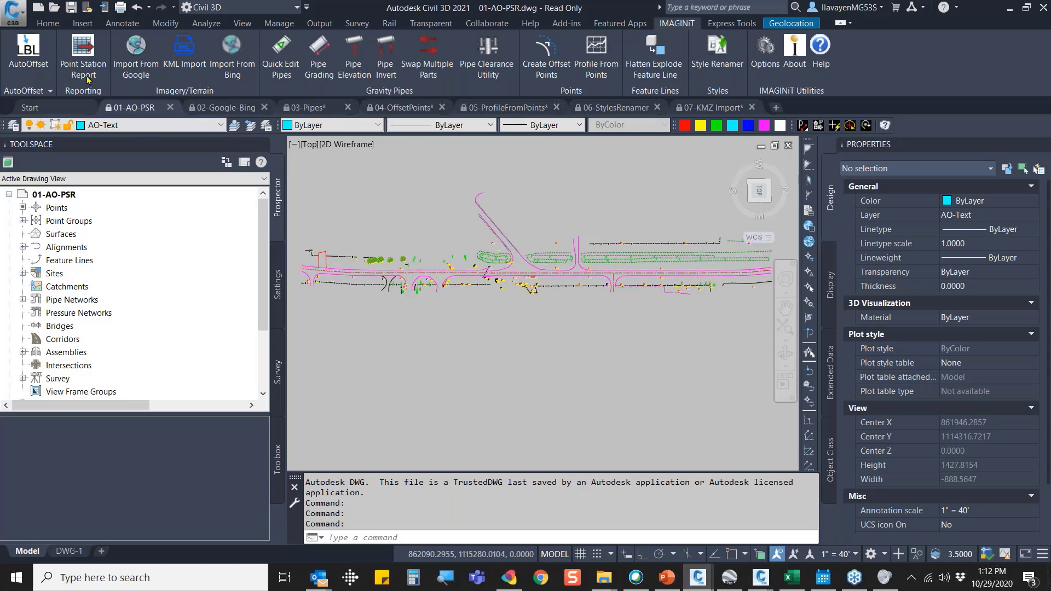
Start AutoOffset labeling along the N-S CL alignment, with the points taken by selection.
left_click(29, 52)
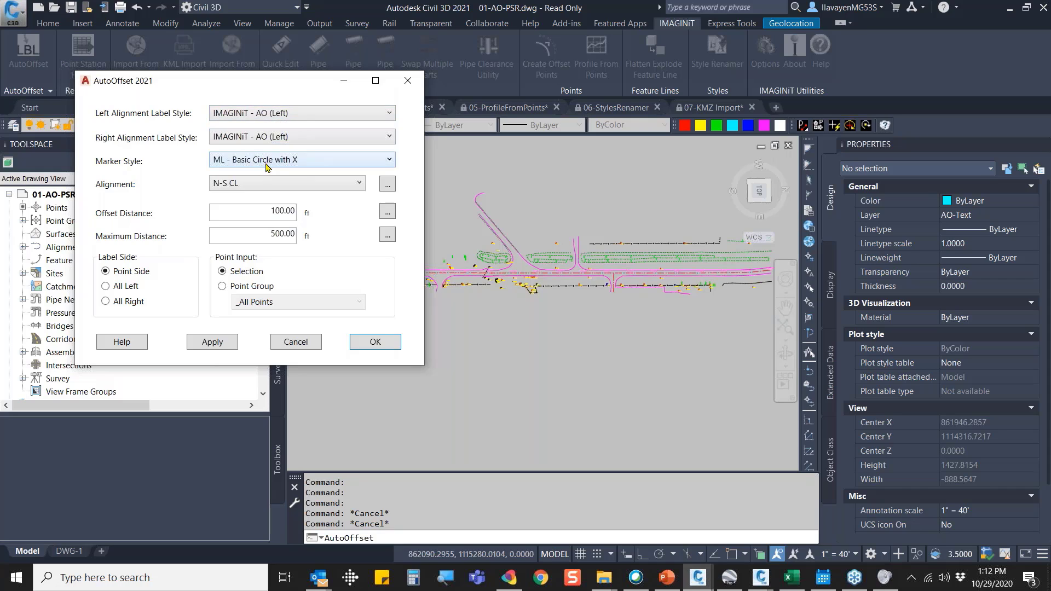
left_click(249, 186)
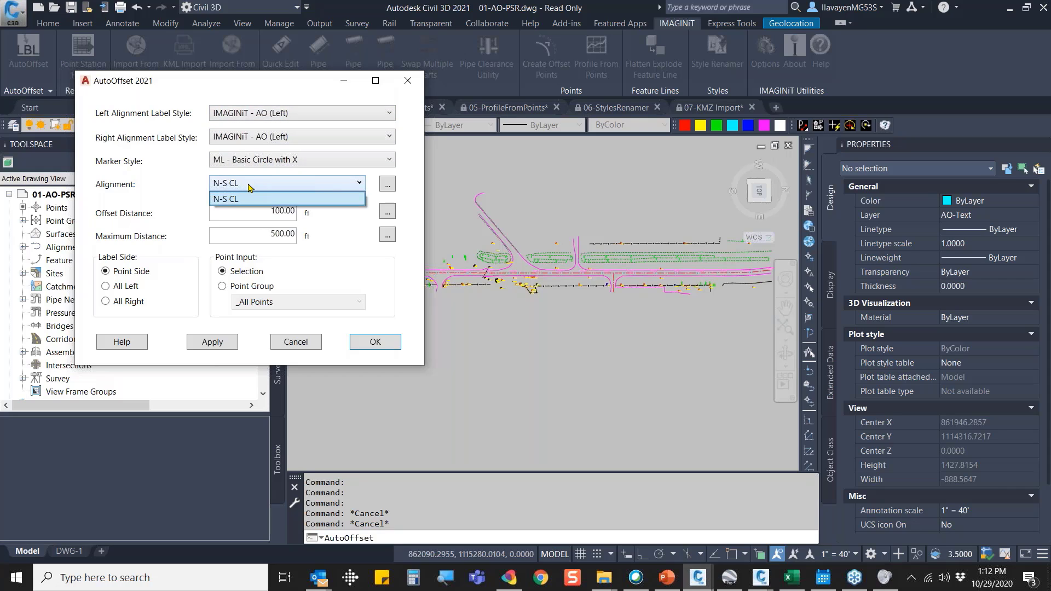
left_click(247, 199)
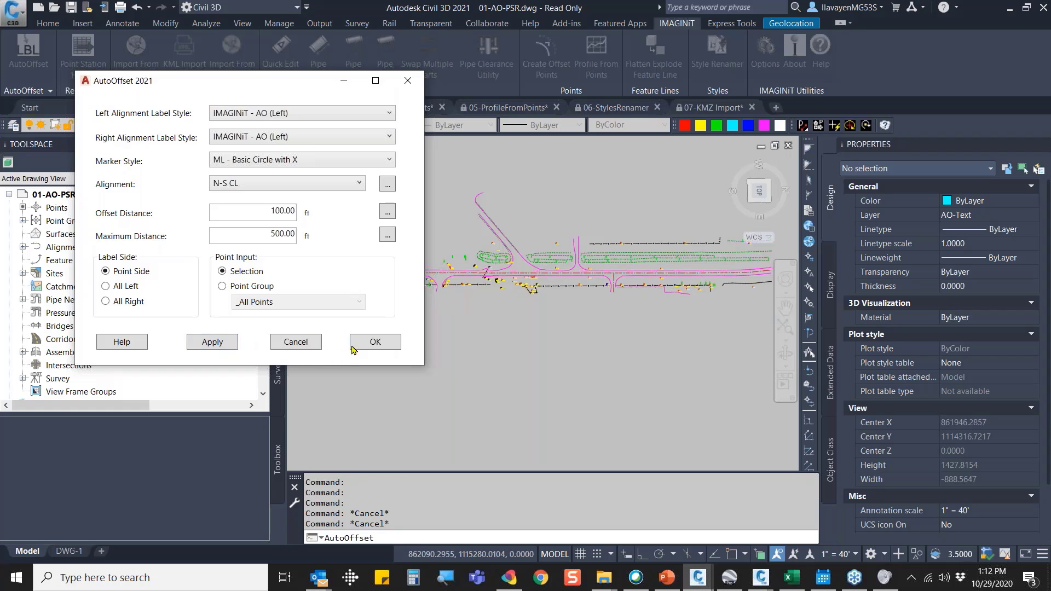
left_click(375, 341)
Window-select the COGO points on both sides of the road between stations 8+00 and 9+00 and label them.
scroll(444, 286, "up", 4)
scroll(446, 285, "up", 4)
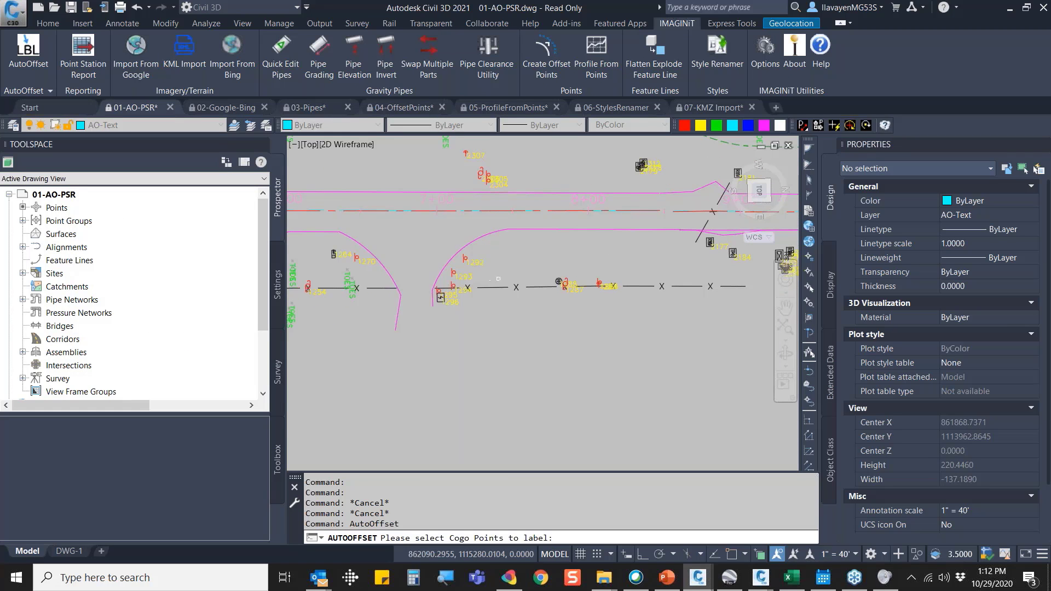
middle_click_drag(508, 281, 517, 303)
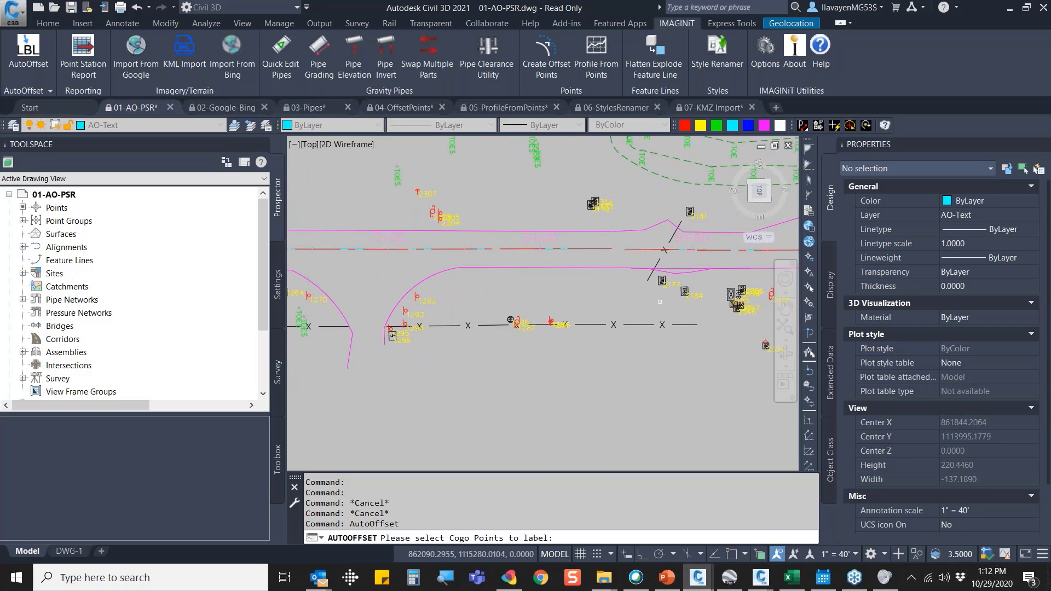
left_click(749, 355)
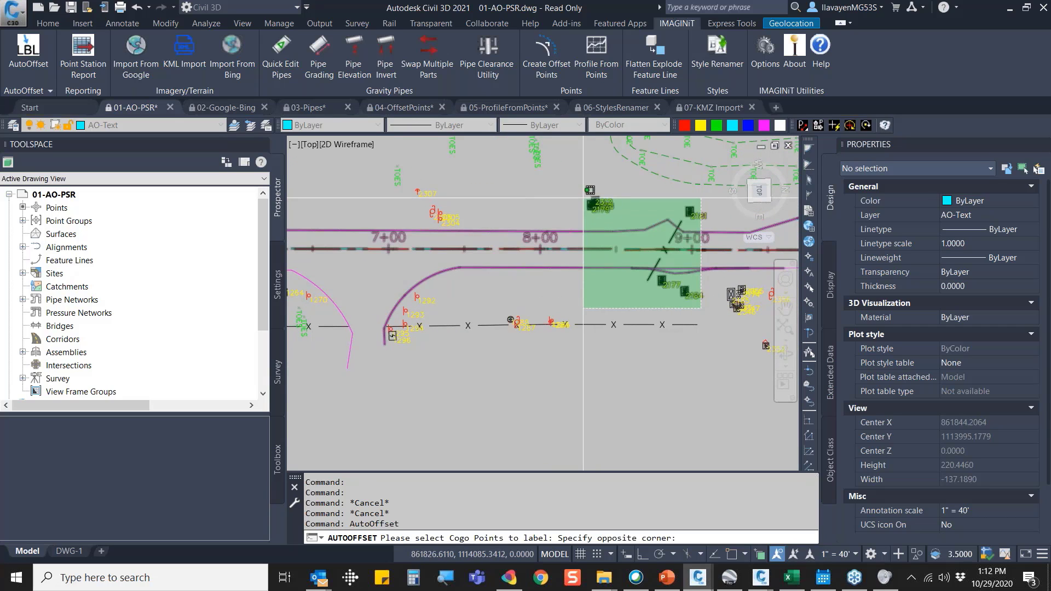
left_click(578, 199)
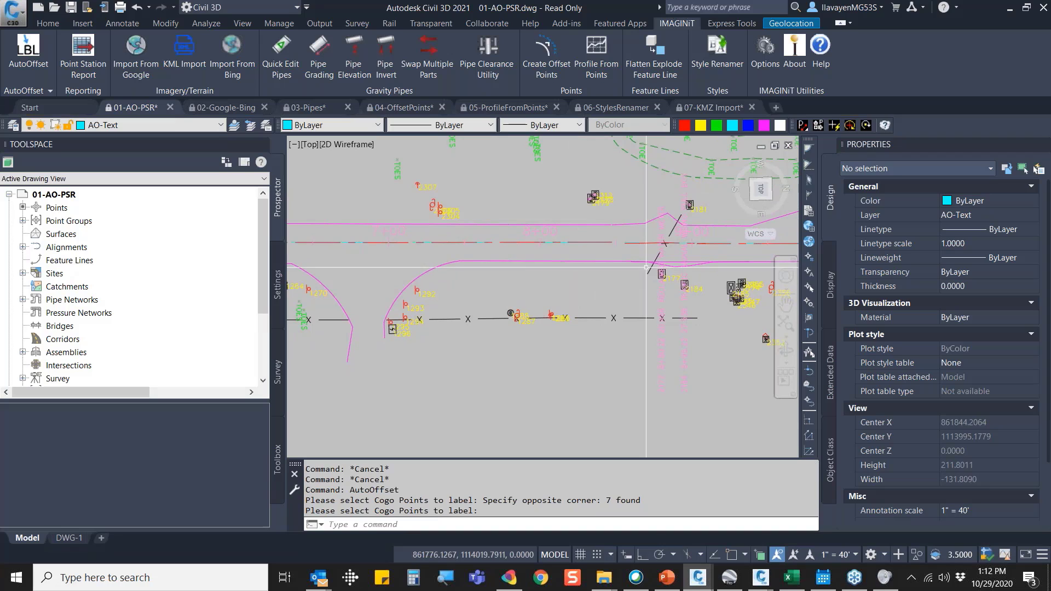
Move the station offset label of bollard point 2313 down next to its point above the road edge.
scroll(602, 266, "down", 6)
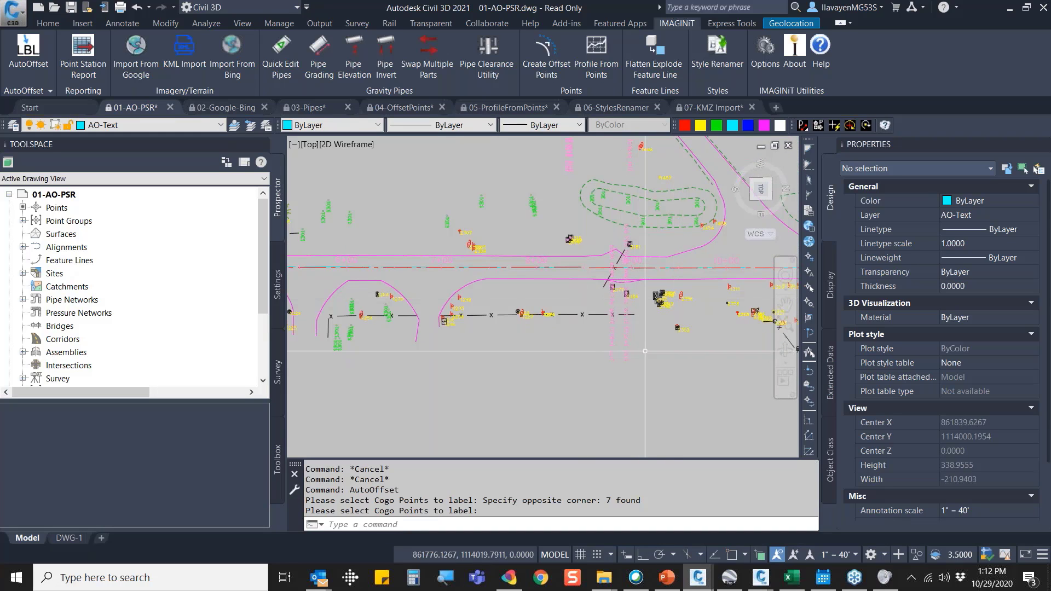
scroll(645, 351, "up", 2)
scroll(592, 333, "down", 2)
scroll(580, 159, "up", 2)
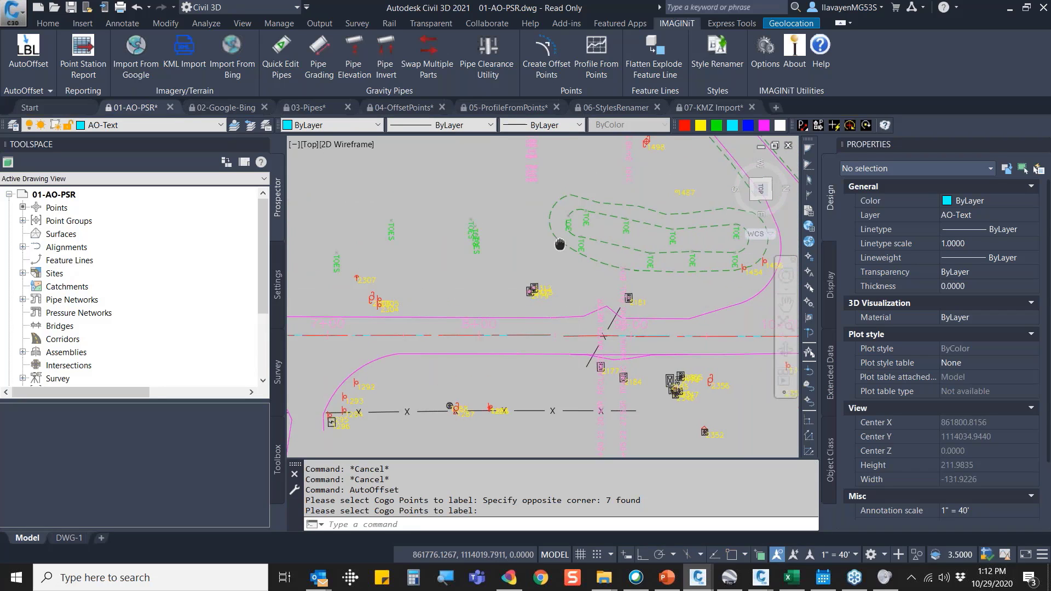
left_click(519, 161)
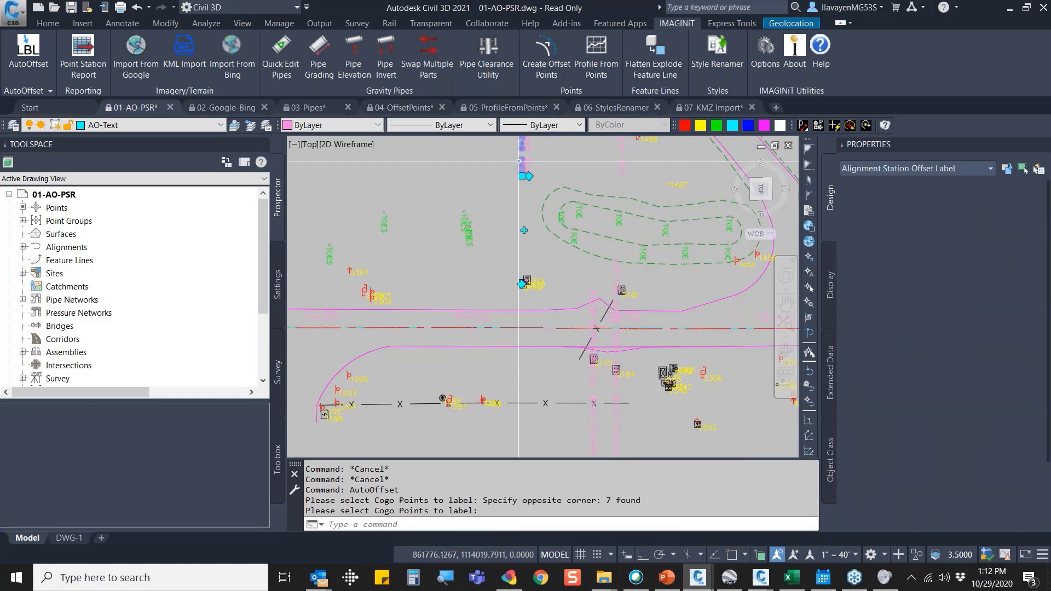
left_click(521, 176)
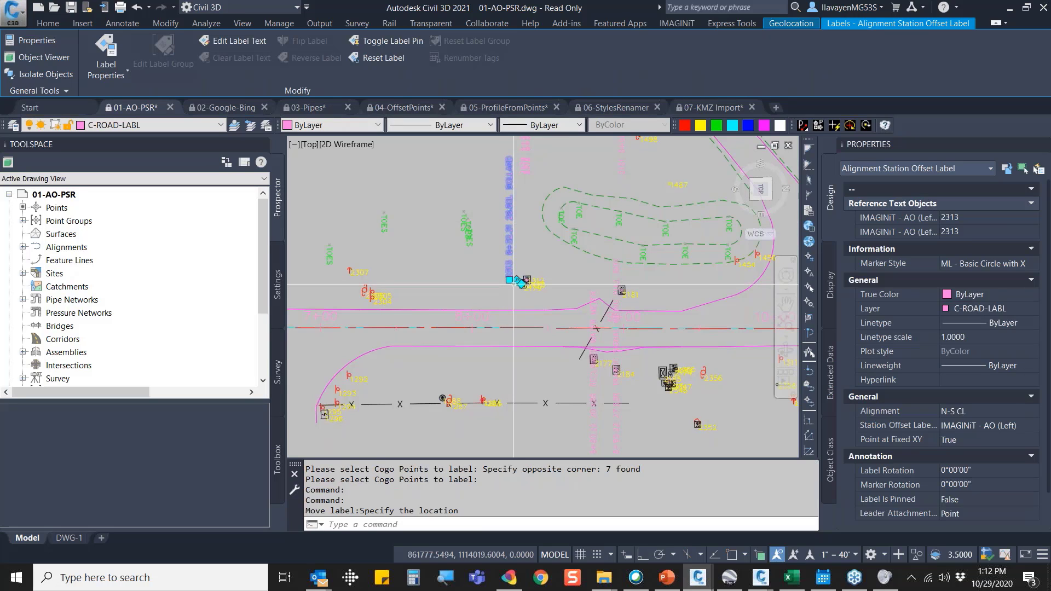
Examine the point number, station, offset and description in the moved bollard label.
scroll(526, 294, "up", 2)
scroll(498, 274, "up", 2)
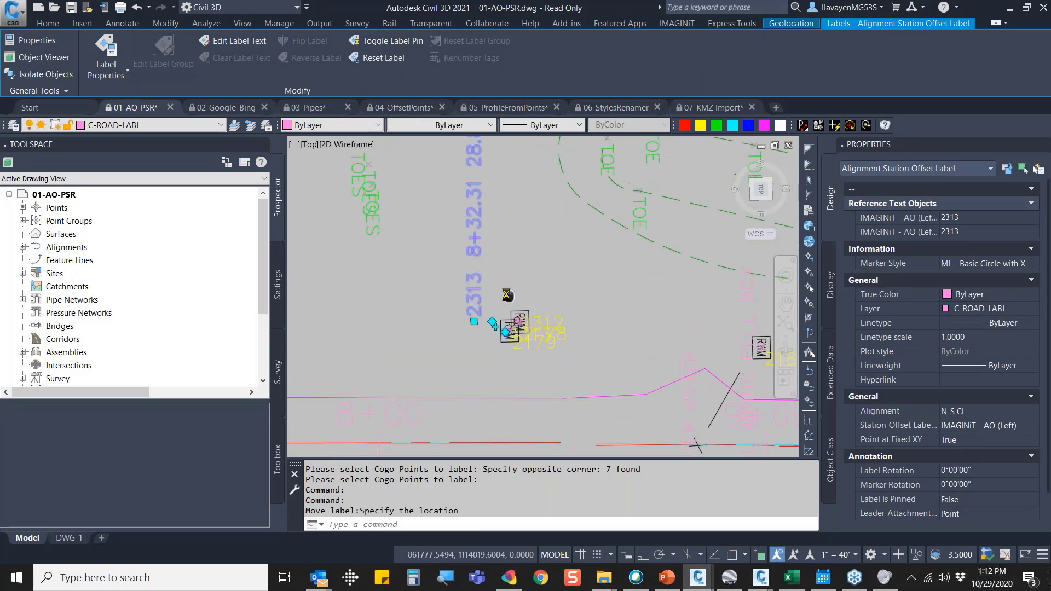
middle_click_drag(496, 271, 467, 305)
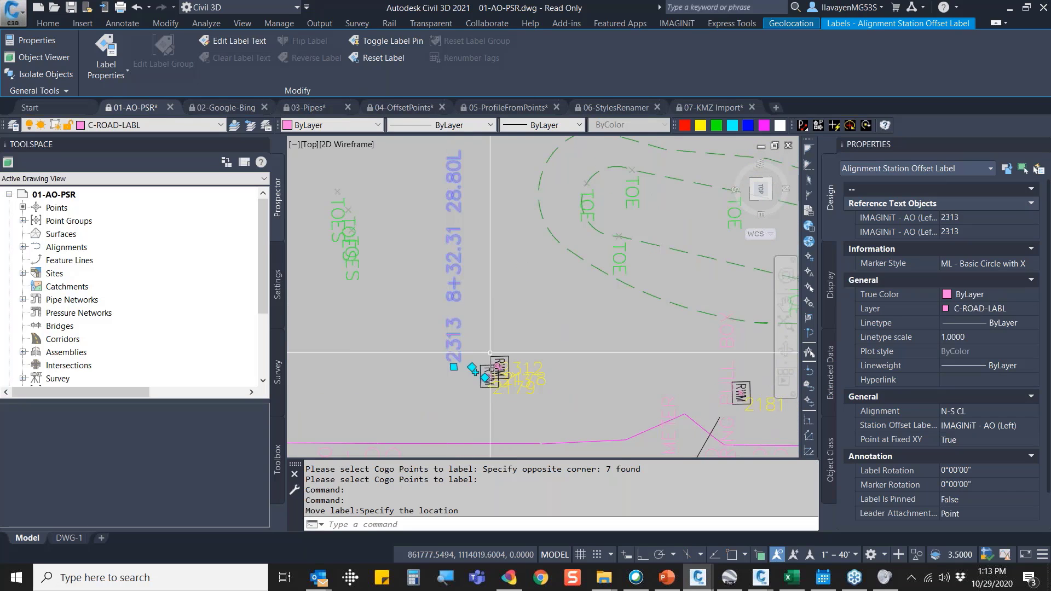
middle_click_drag(492, 181, 453, 347)
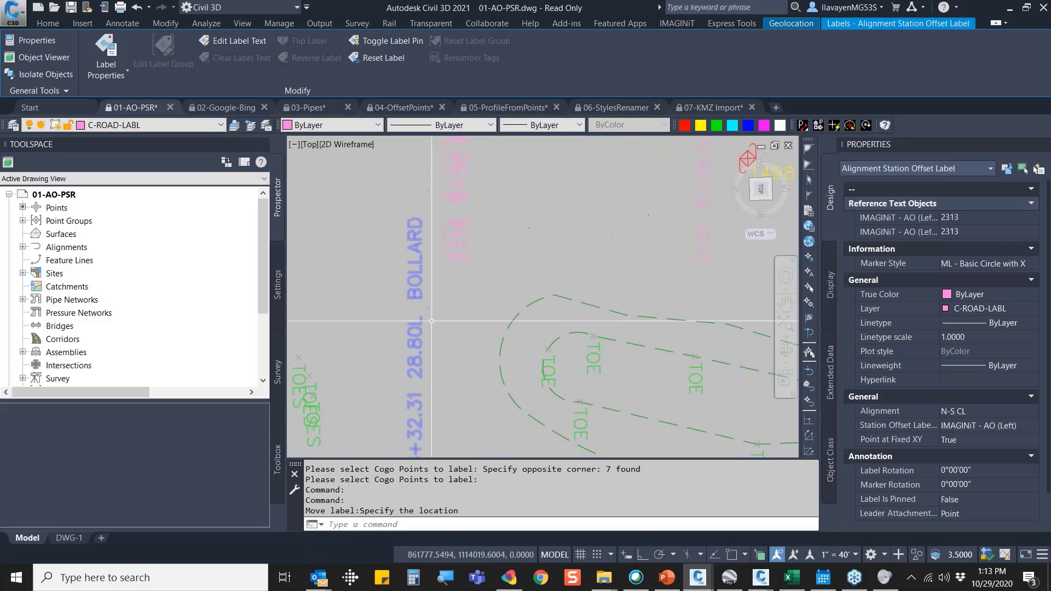
scroll(410, 283, "down", 3)
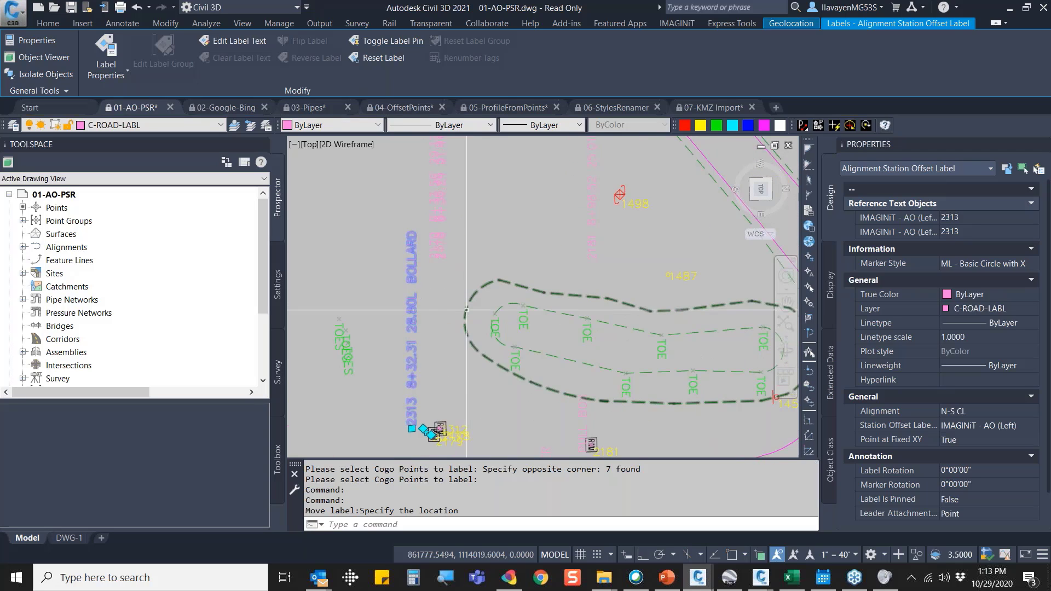
middle_click_drag(421, 322, 435, 323)
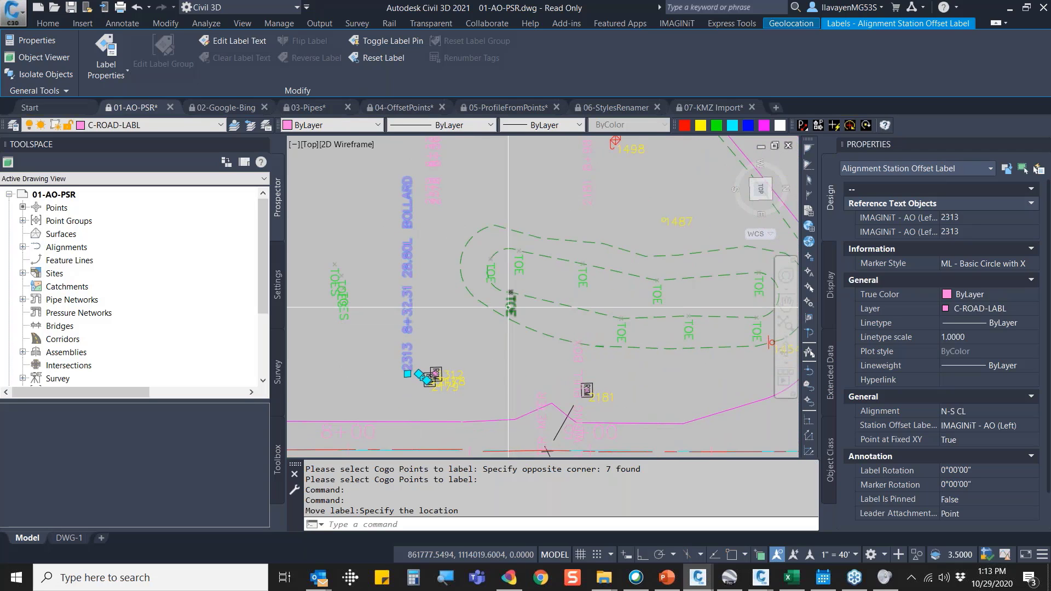
key("Escape")
left_click(423, 257)
scroll(425, 260, "up", 4)
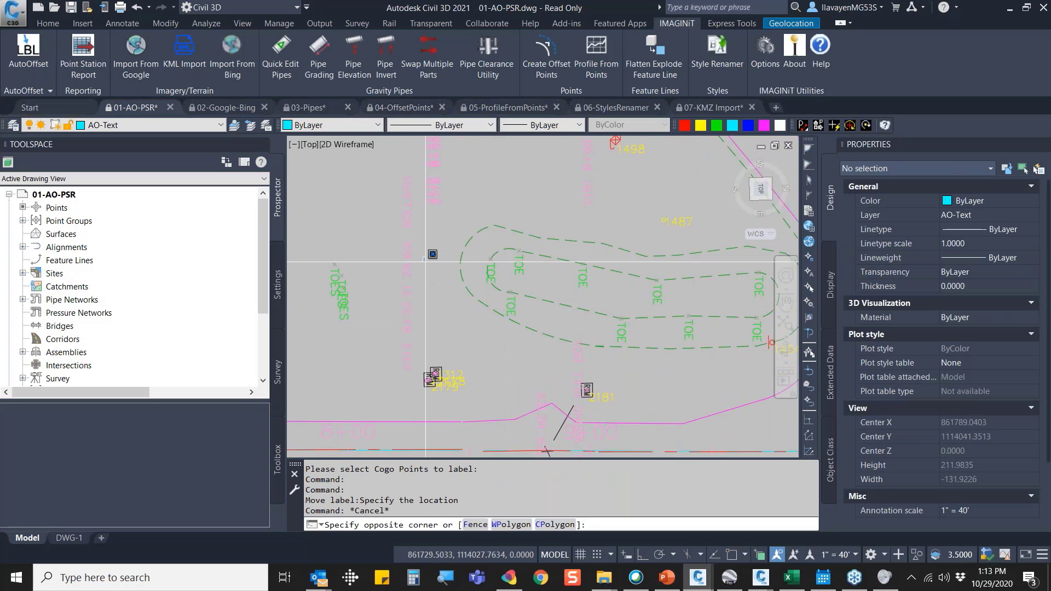
scroll(428, 265, "down", 3)
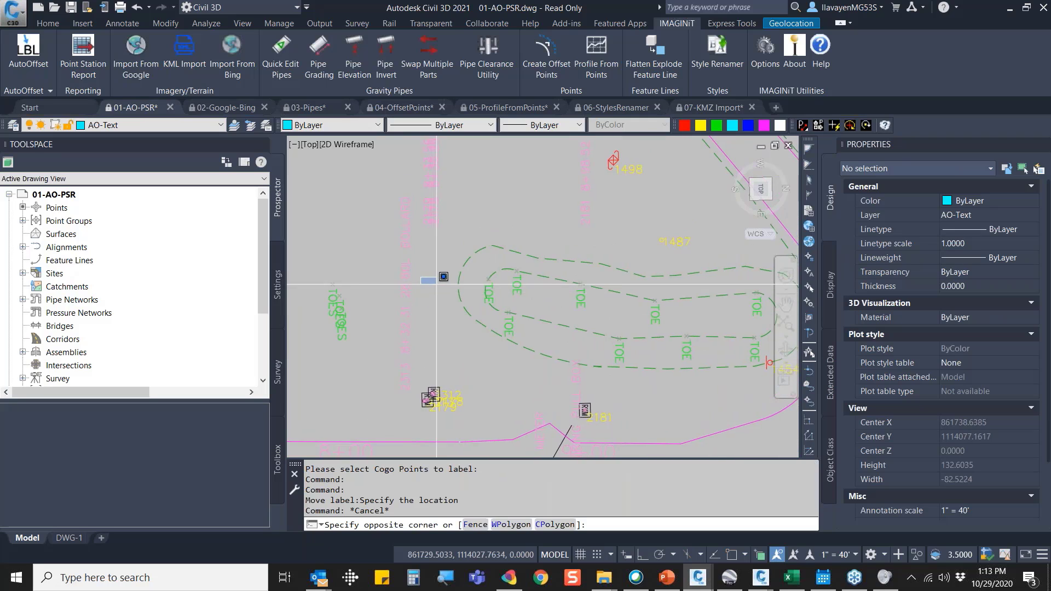
left_click(439, 285)
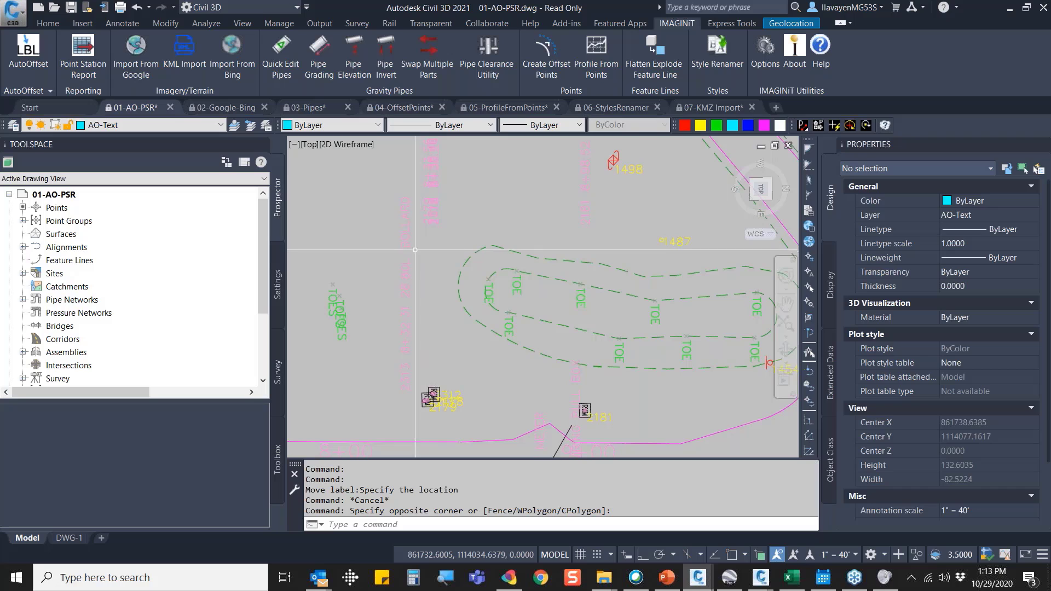
left_click(32, 51)
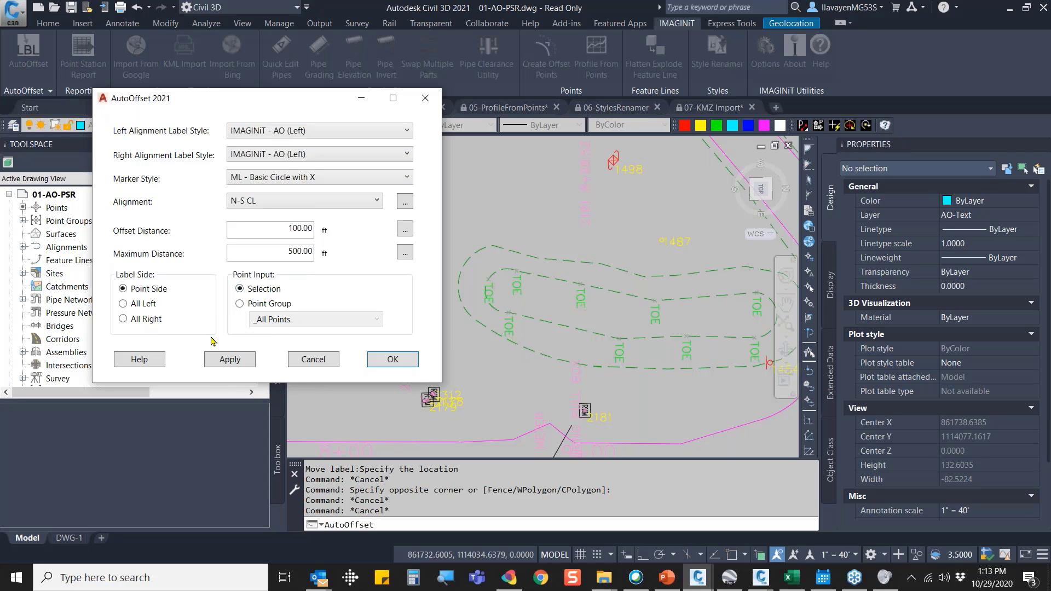
left_click(392, 360)
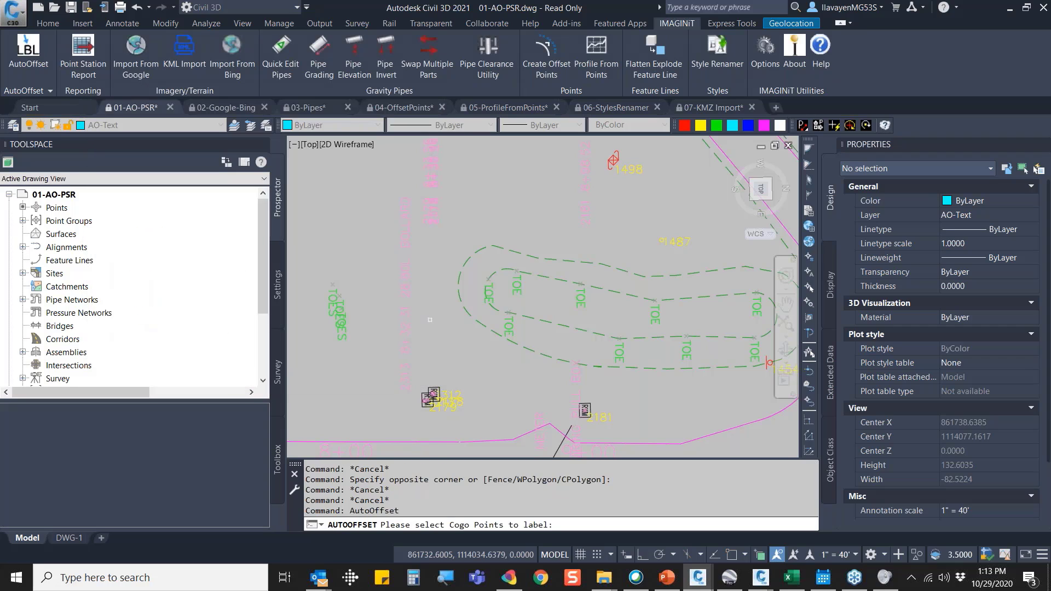
left_click(509, 313)
left_click(534, 312)
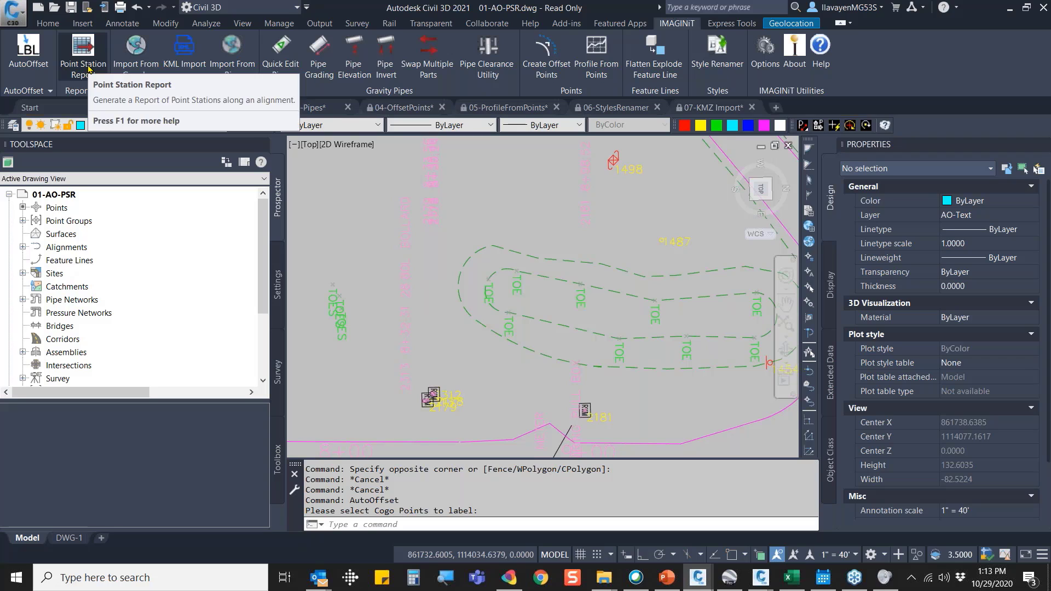
Start a Point Station Report and place its settings clear of the labels in the drawing.
left_click(97, 68)
left_click_drag(338, 122, 400, 111)
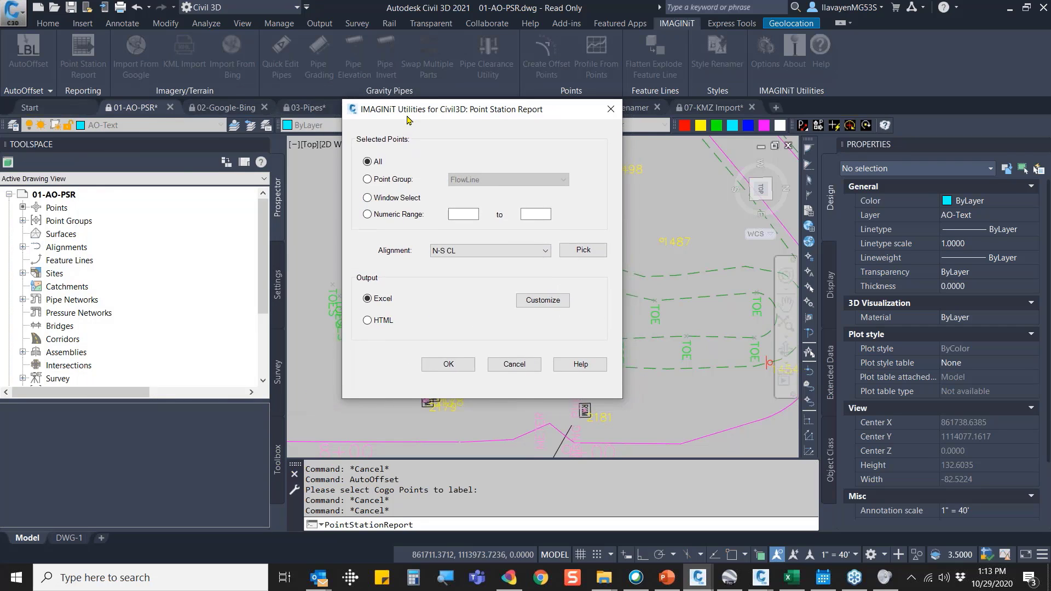
left_click_drag(404, 117, 183, 100)
Review which COGO point properties go into the station report and accept the configuration.
left_click(323, 281)
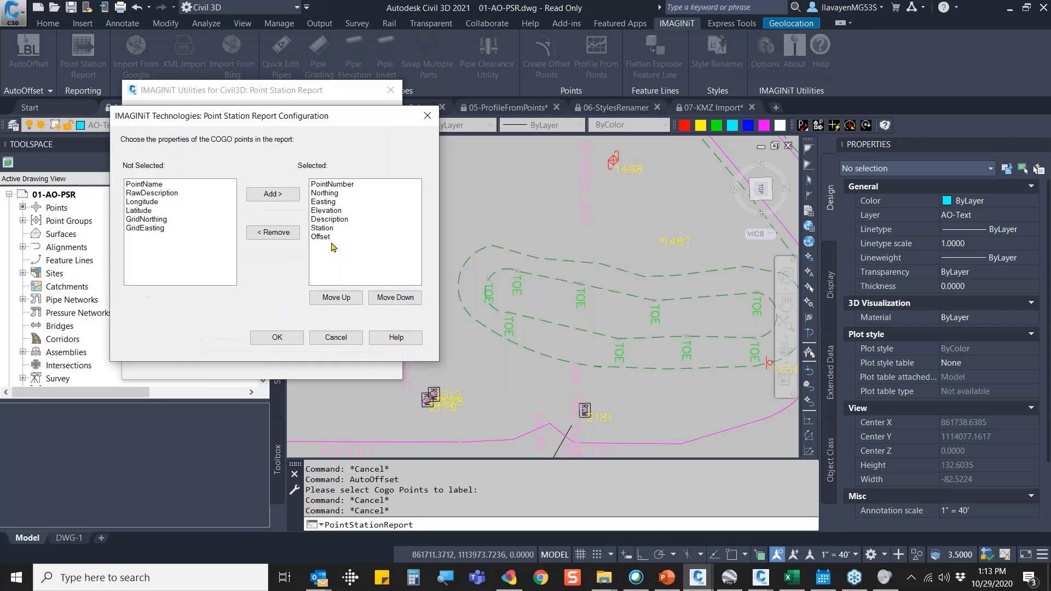
left_click_drag(328, 116, 630, 101)
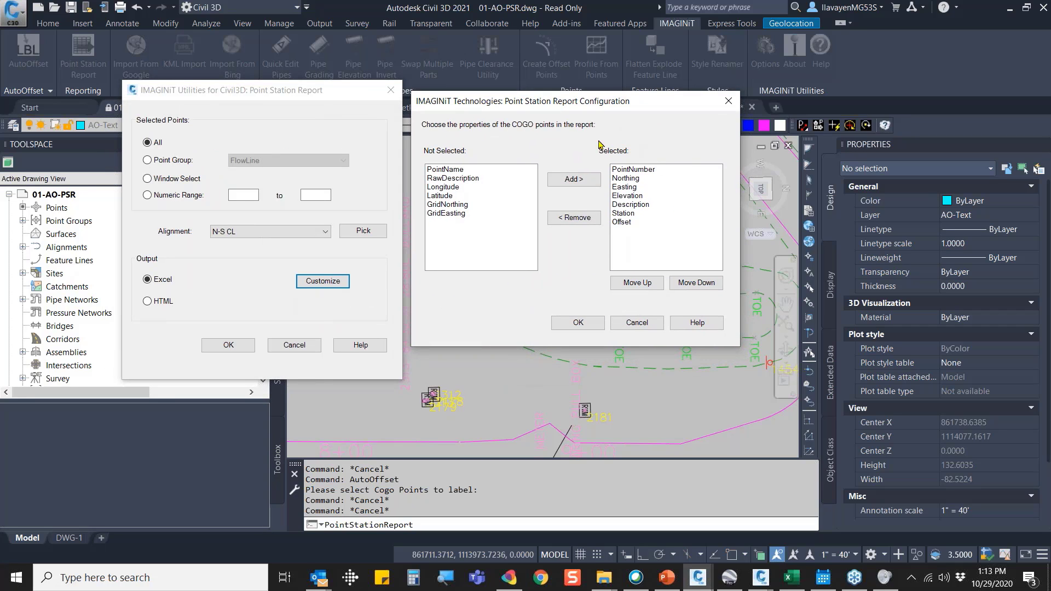
left_click(466, 188)
left_click(633, 207)
left_click(638, 213)
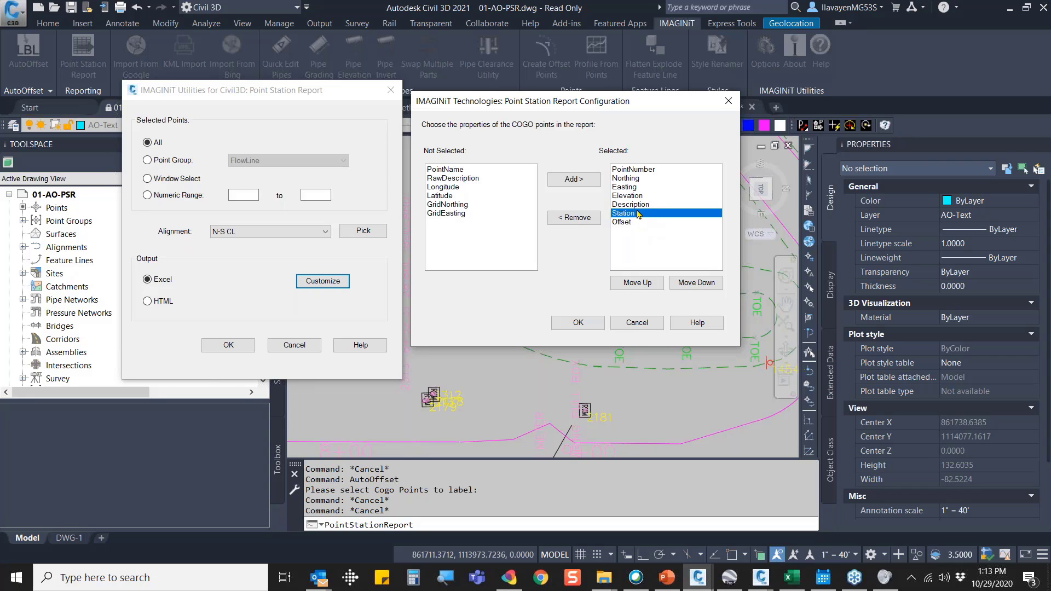
left_click(579, 322)
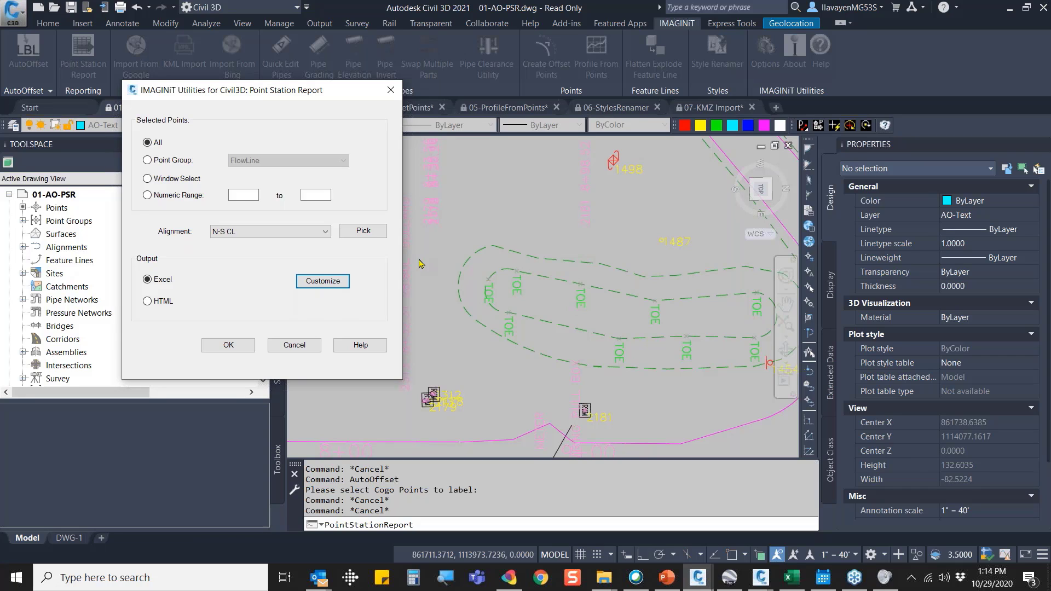
Set the report to HTML output for window-selected points and save it under the file name test.
left_click(164, 302)
left_click(169, 179)
left_click(228, 345)
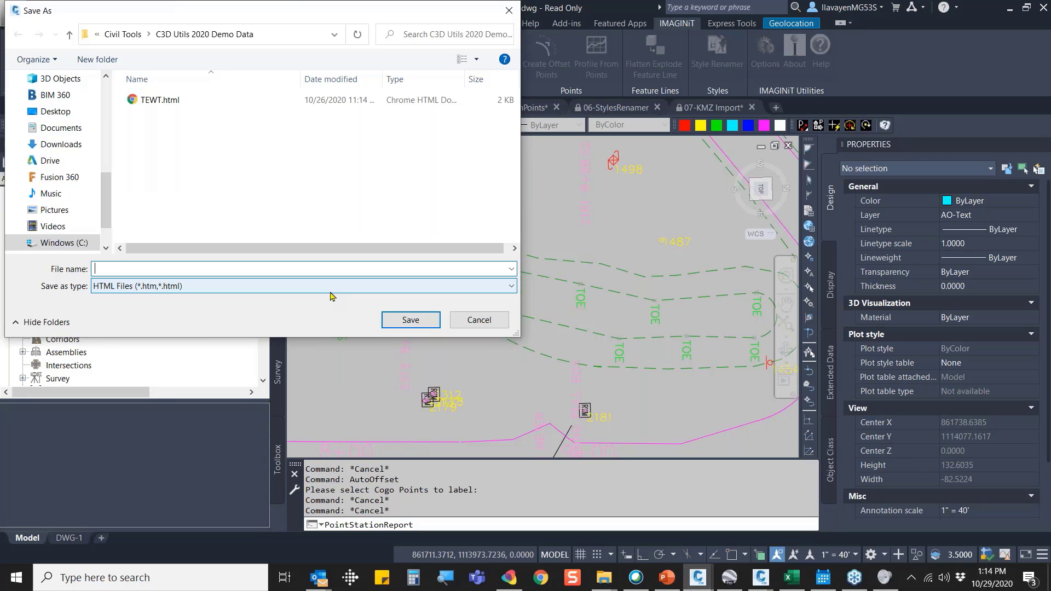
type("test")
key("Return")
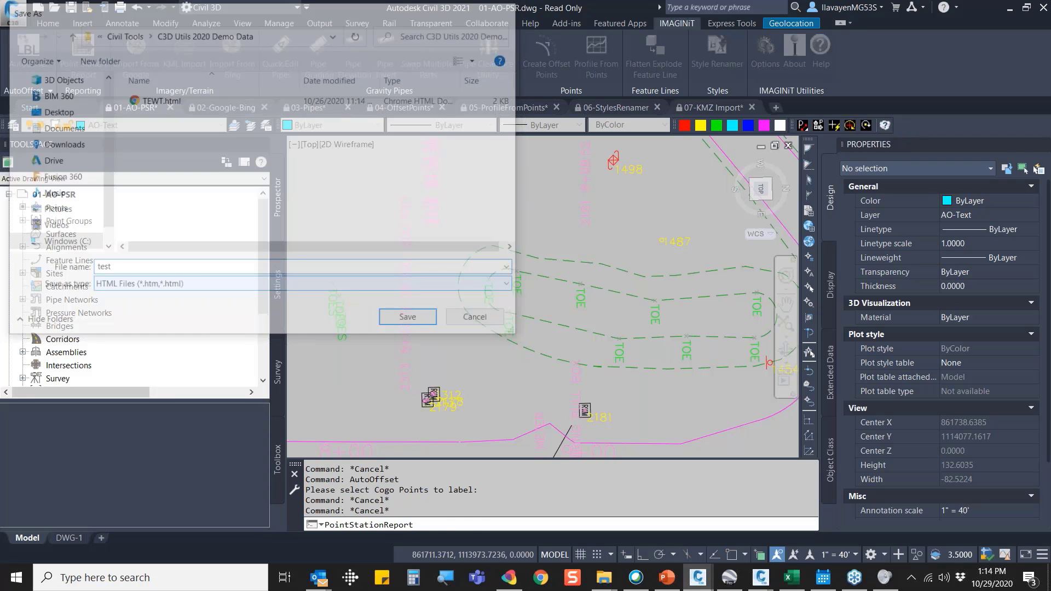
Window-select the COGO points around the TOE lines and water meters, generate the station report and open it for review.
left_click(629, 421)
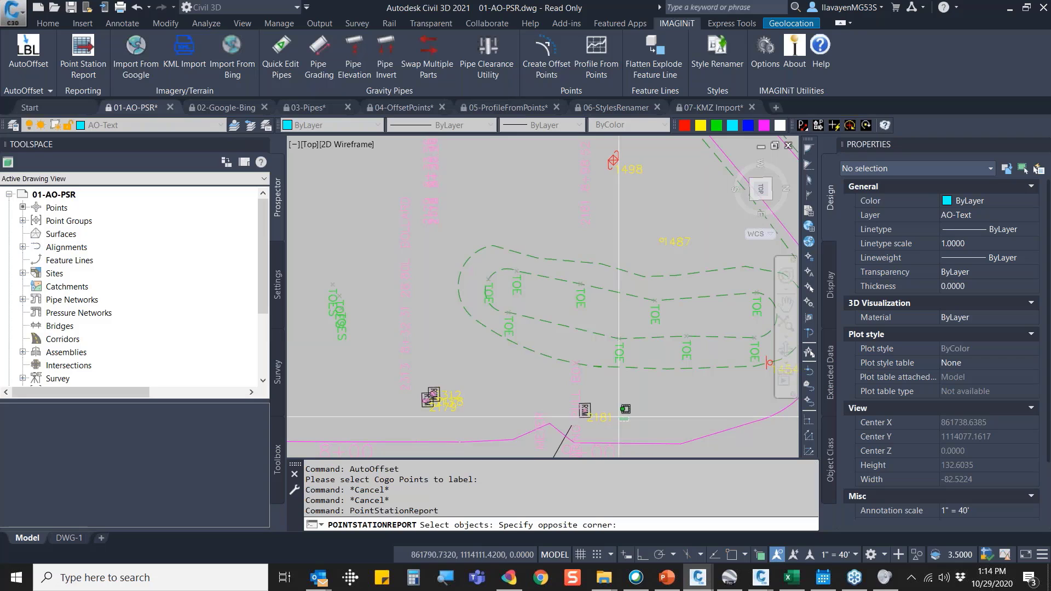
left_click(323, 230)
key("Return")
left_click(558, 299)
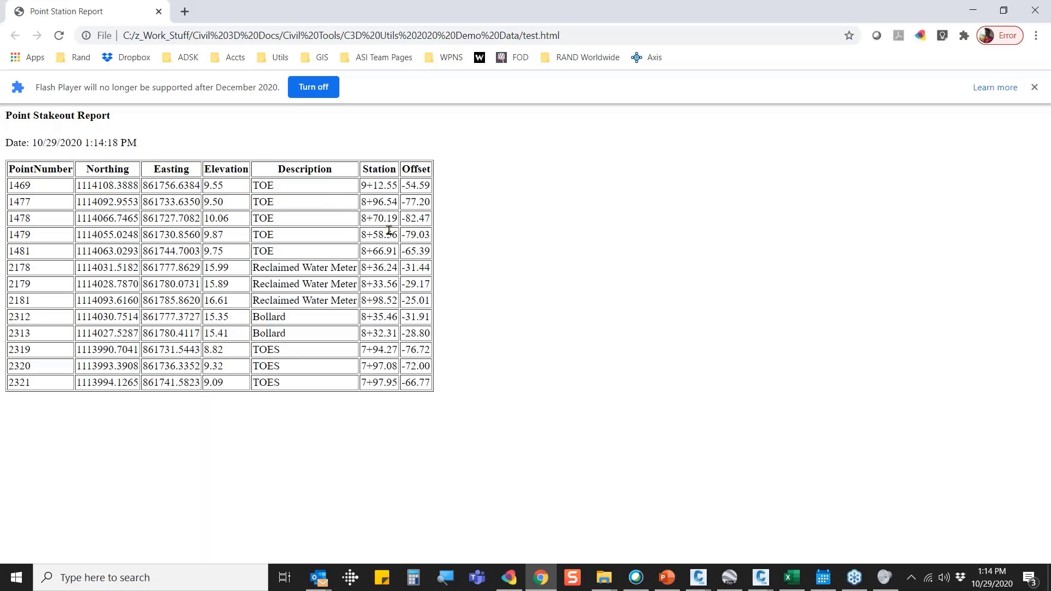
mouse_move(477, 152)
left_mouse_down()
mouse_move(348, 193)
mouse_move(361, 378)
left_mouse_up()
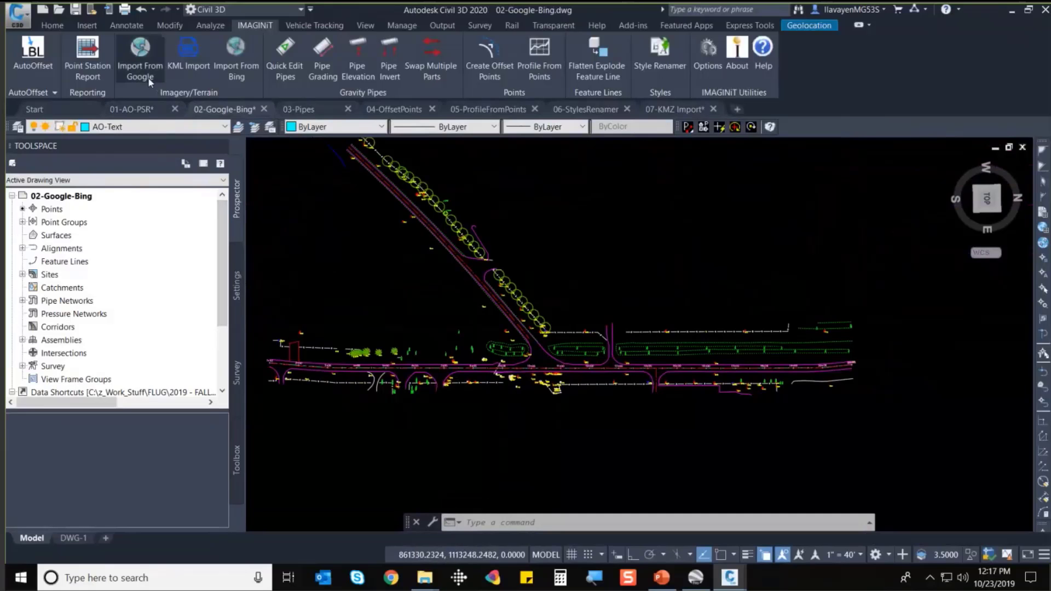
Preview the Import From Google and Import From Bing maps, closing each without importing, and look over the drawing's geolocation tools.
left_click(140, 71)
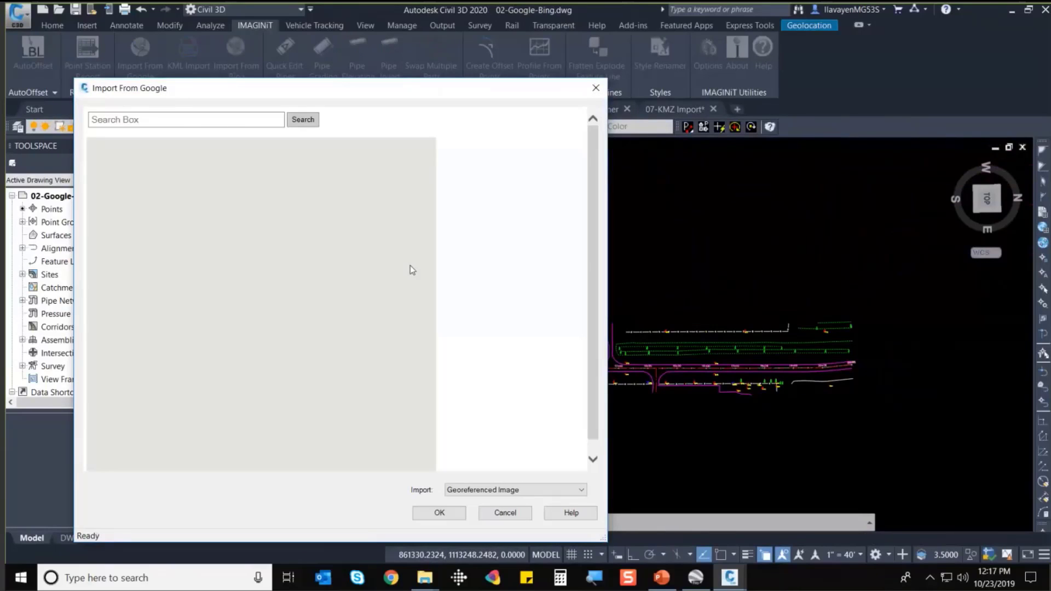
left_click(595, 91)
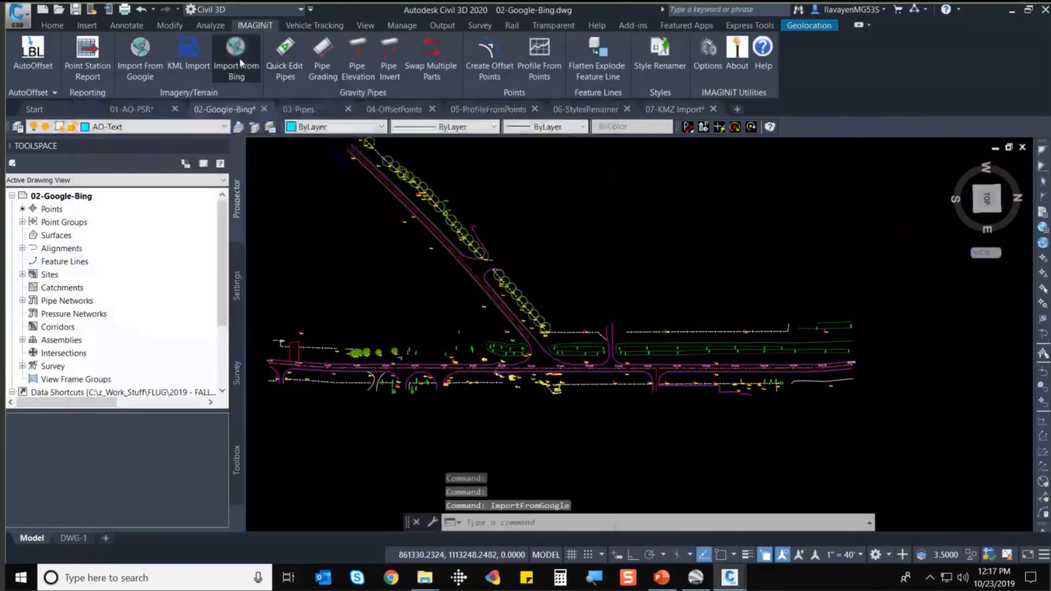
left_click(236, 49)
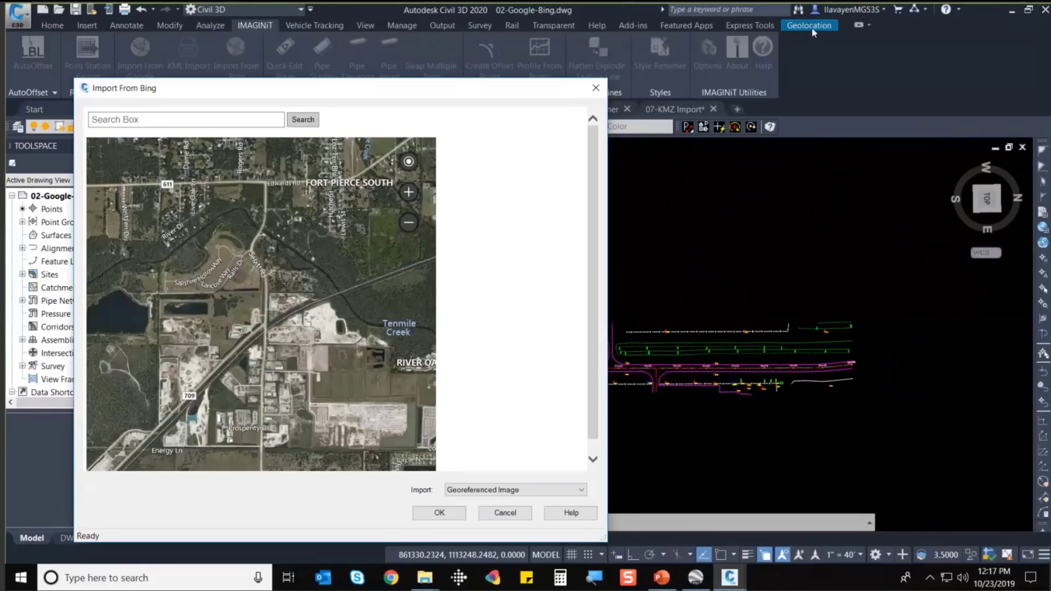
left_click(596, 89)
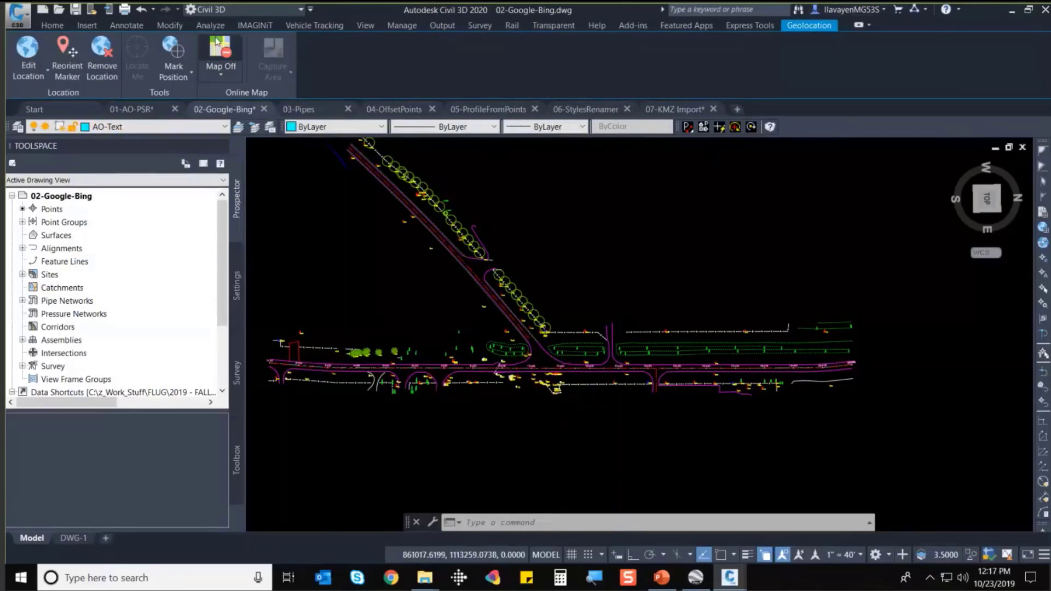
left_click(256, 28)
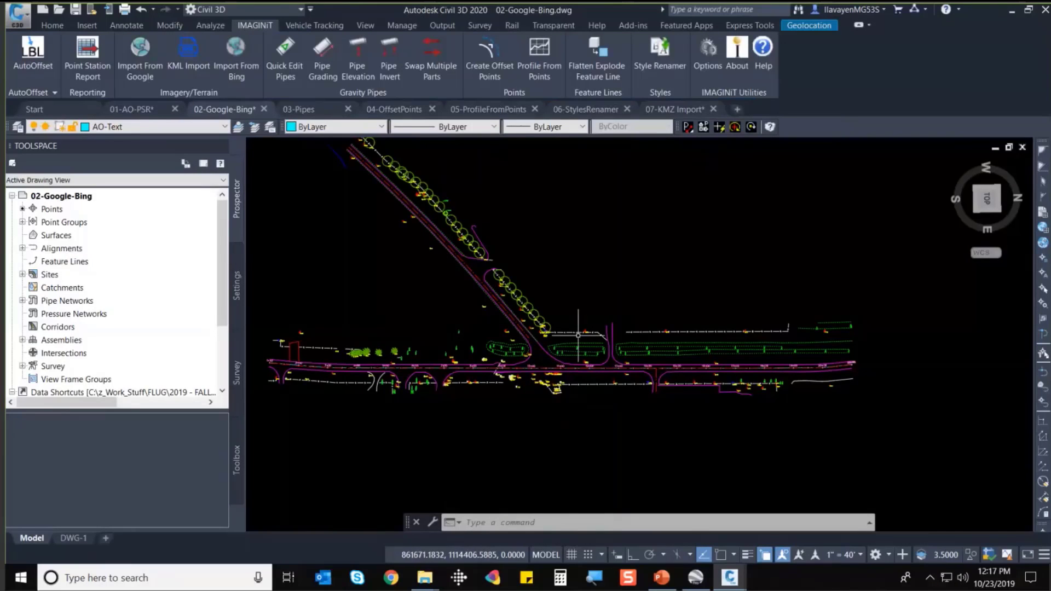
Start an import from Google and frame the aerial map closely on the road intersection at the project site.
mouse_move(559, 333)
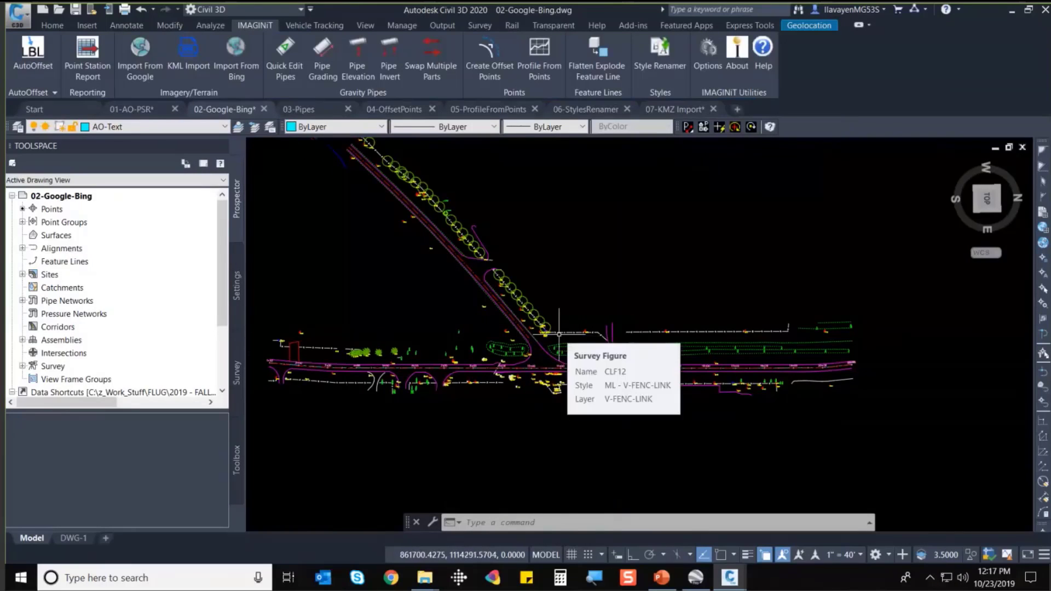
scroll(559, 333, "down", 1)
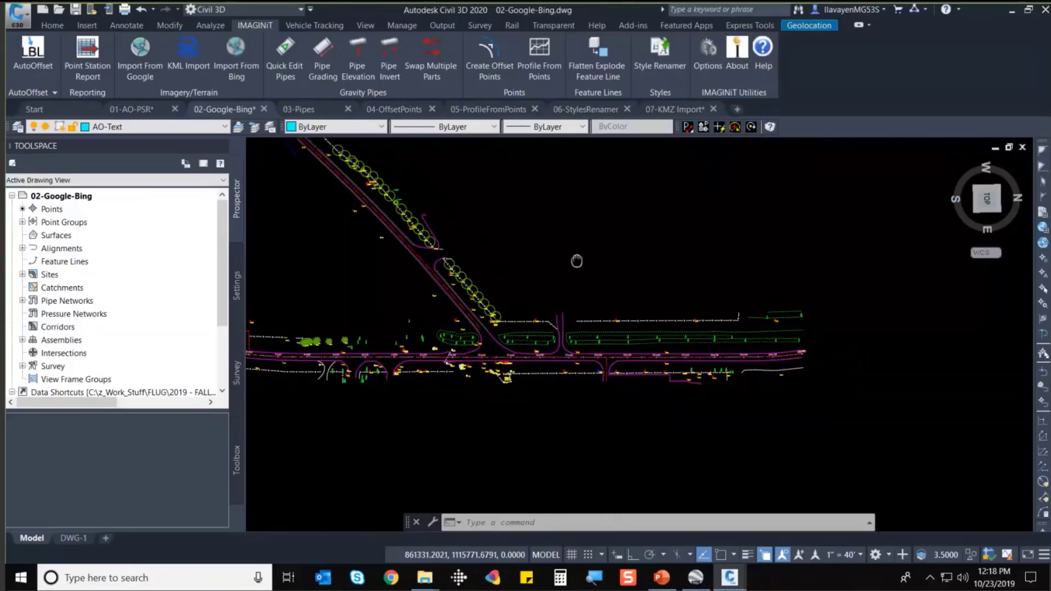
middle_click_drag(577, 261, 690, 261)
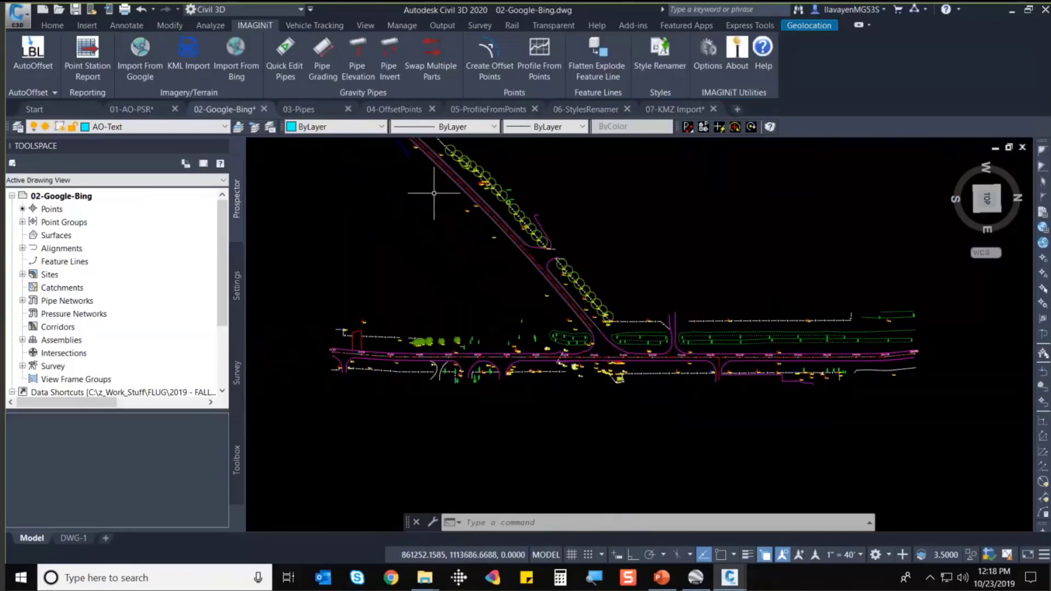
left_click(155, 61)
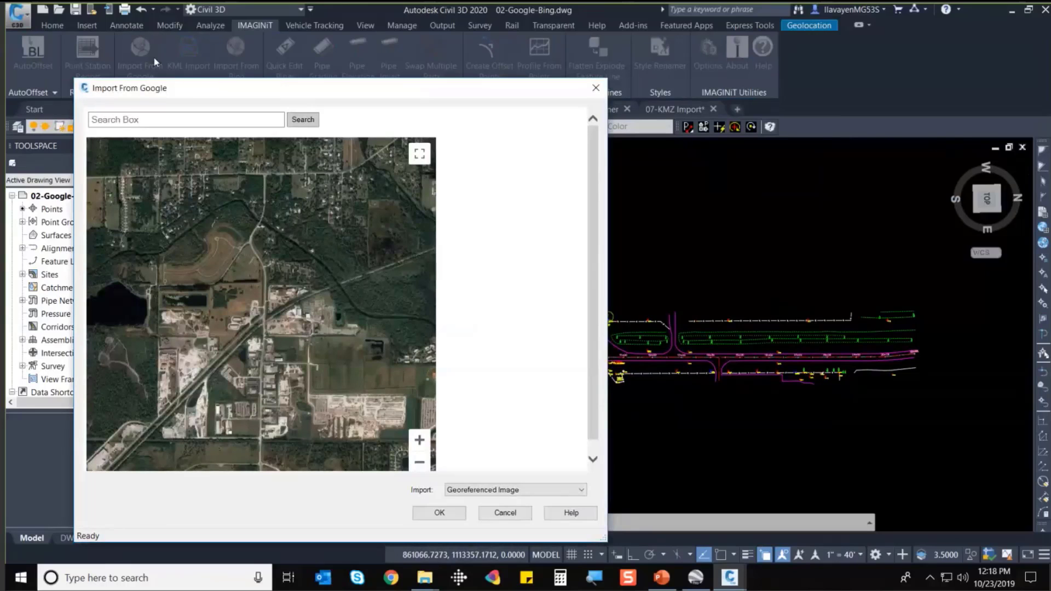
scroll(265, 309, "up", 1)
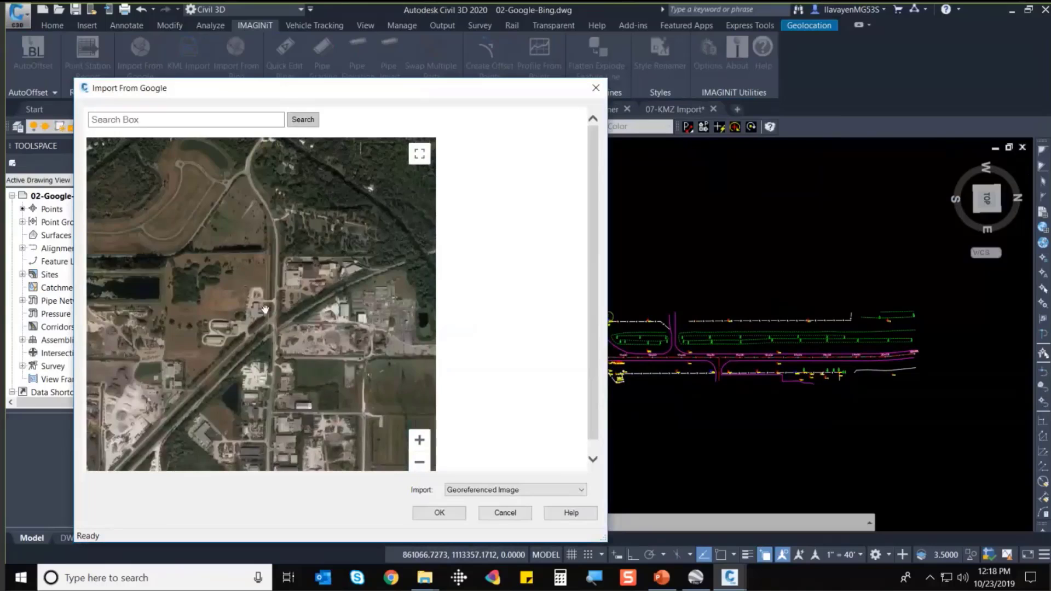
scroll(280, 299, "up", 4)
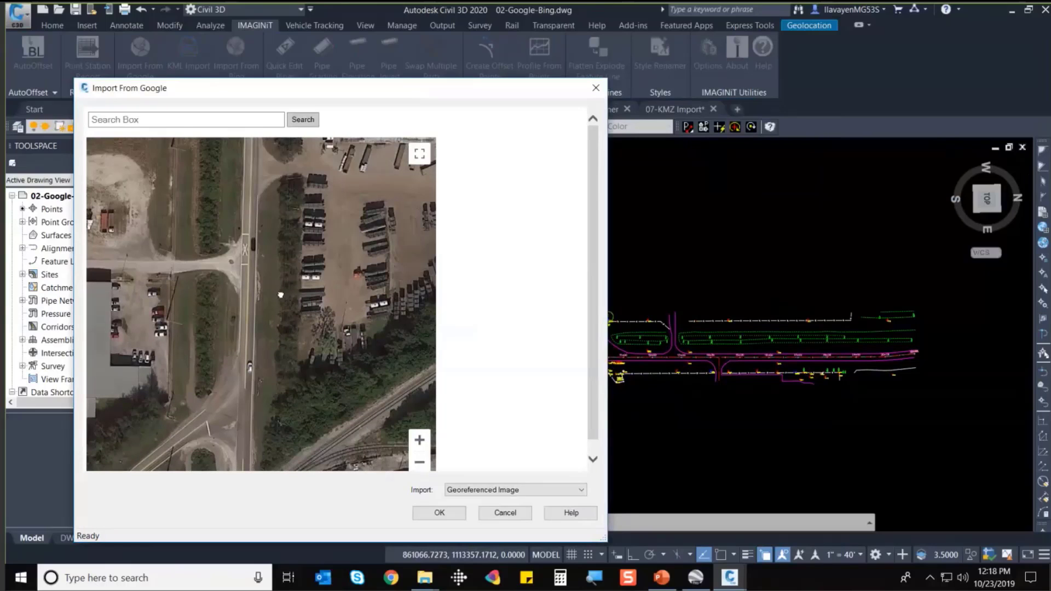
left_click_drag(281, 295, 278, 293)
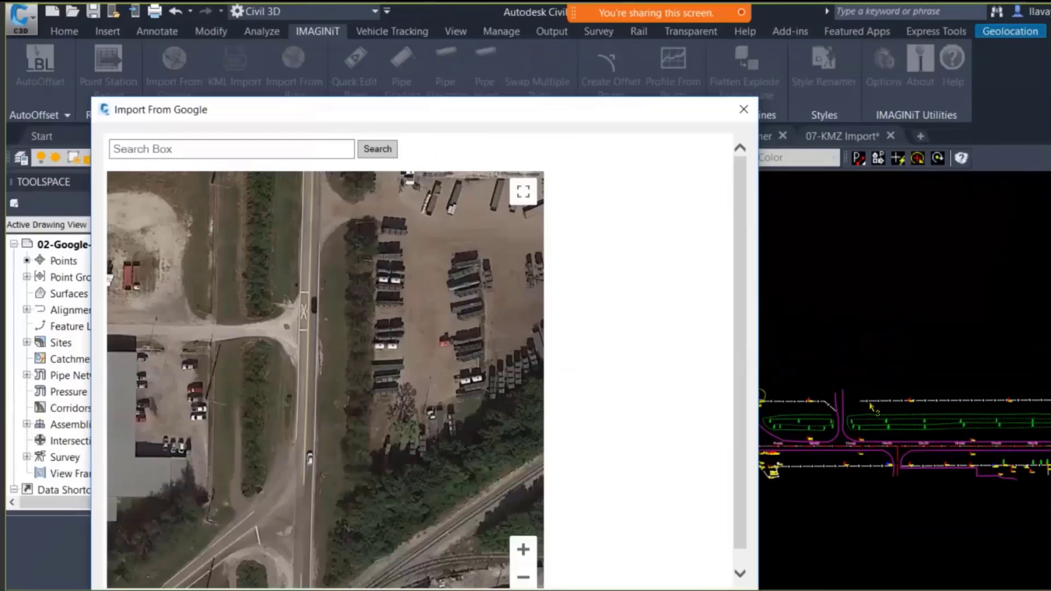
left_click_drag(791, 421, 975, 418)
left_click_drag(838, 398, 868, 427)
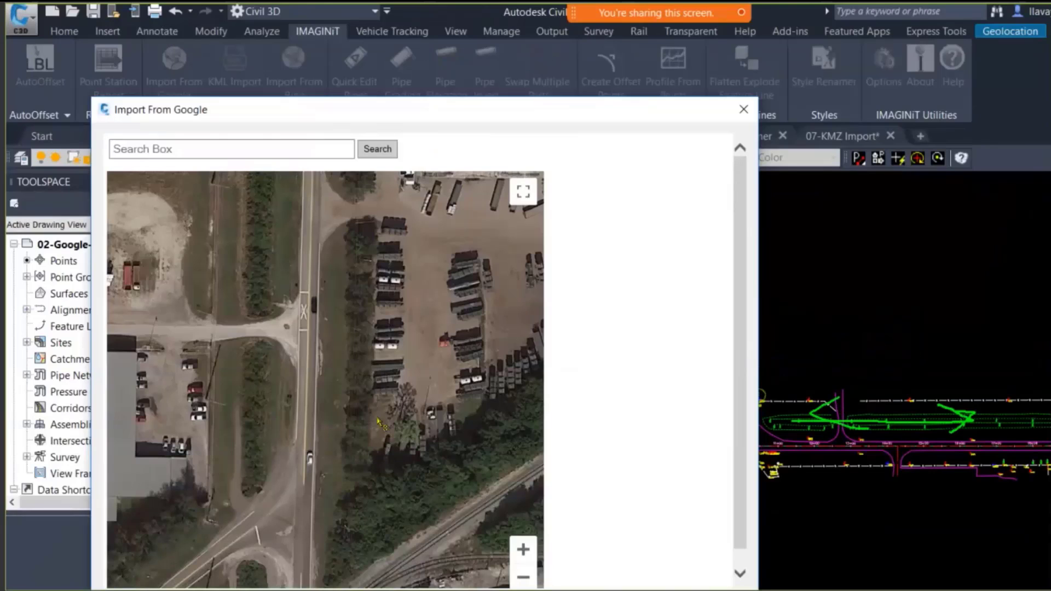
mouse_move(313, 495)
left_mouse_down()
mouse_move(305, 274)
mouse_move(283, 296)
mouse_move(320, 307)
left_mouse_up()
left_click_drag(270, 468, 355, 463)
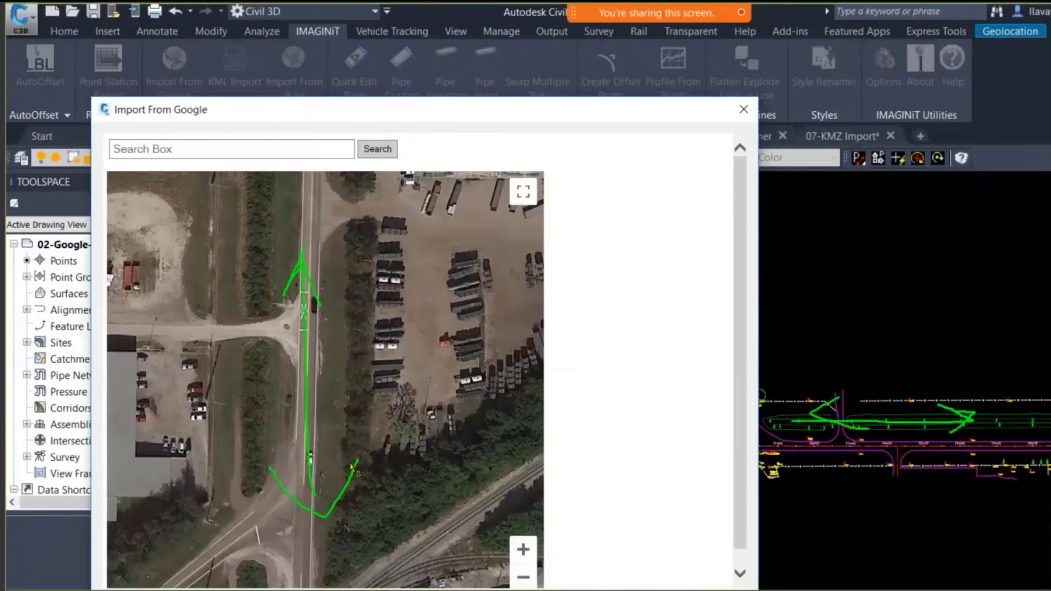
key("Escape")
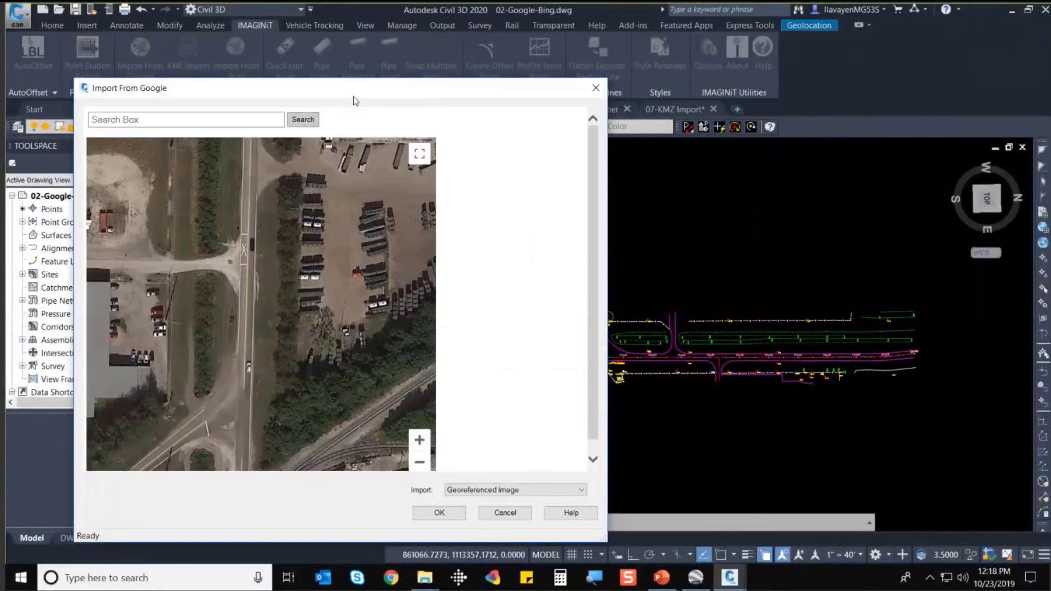
Set the Google import type to Image and TIN Surface and accept the framed map area.
left_click_drag(353, 100, 340, 77)
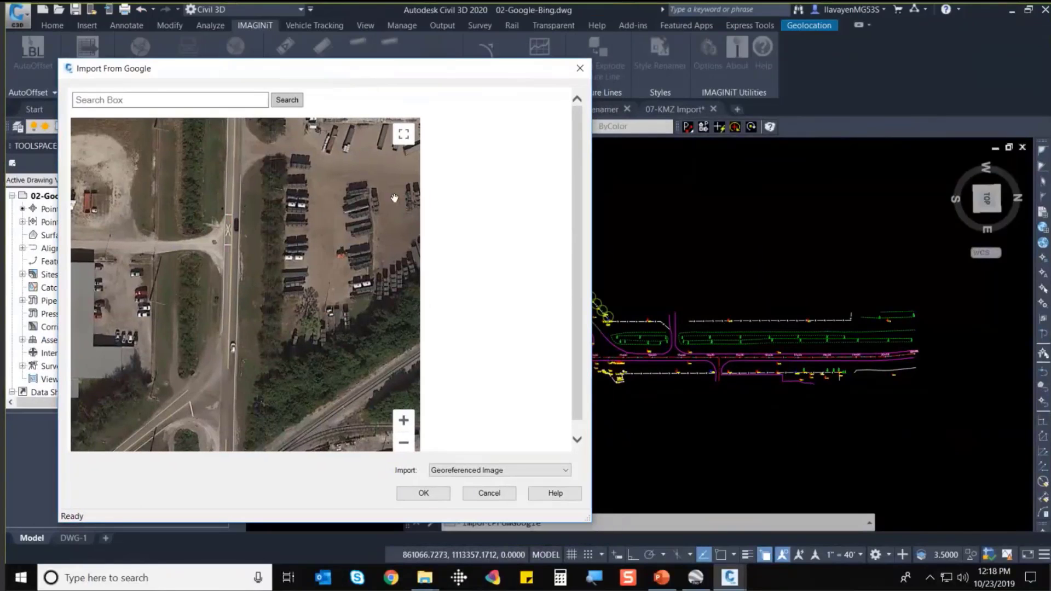
left_click(567, 472)
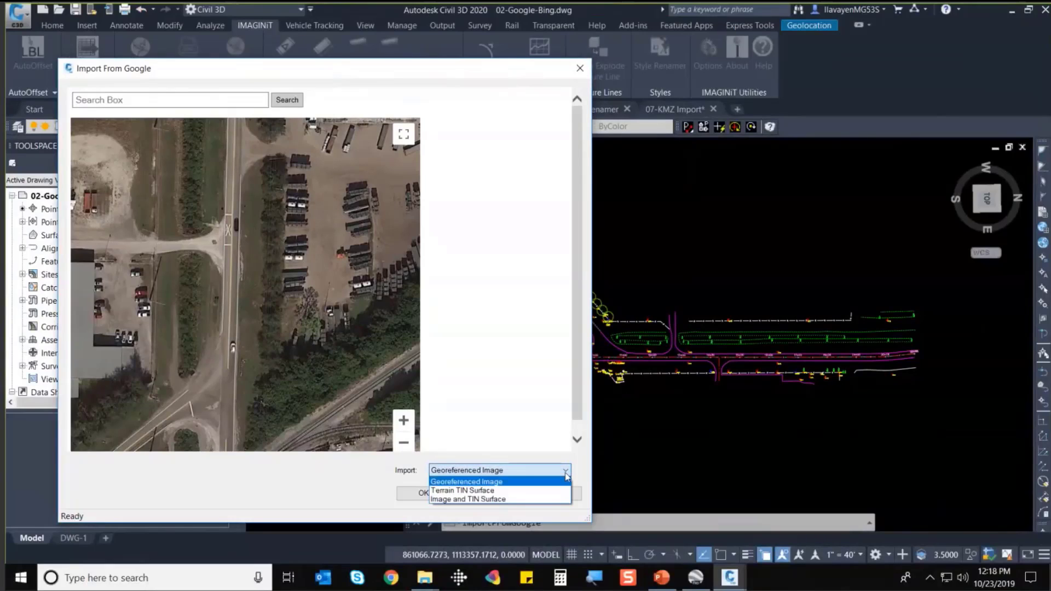
left_click(509, 499)
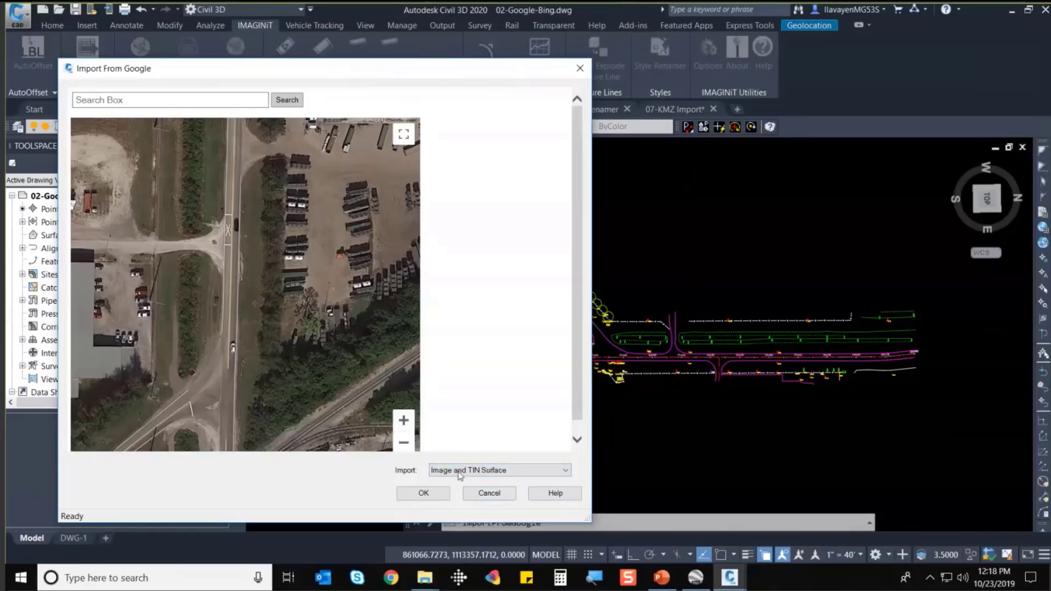
left_click(433, 496)
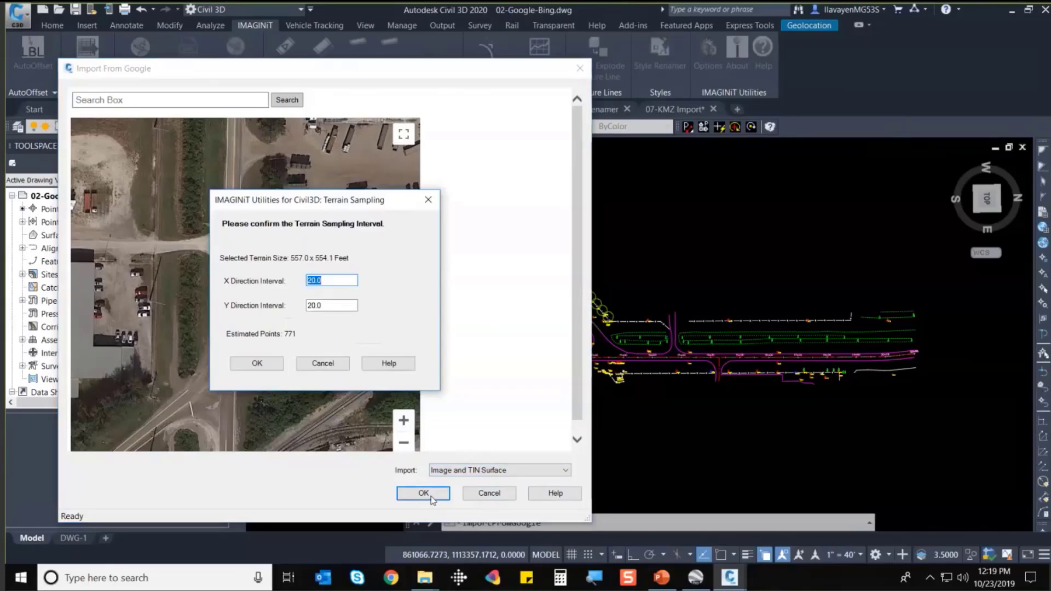
Try terrain sampling intervals of 5 and 20 in both the X and Y directions.
type("5")
key("Tab")
type("5")
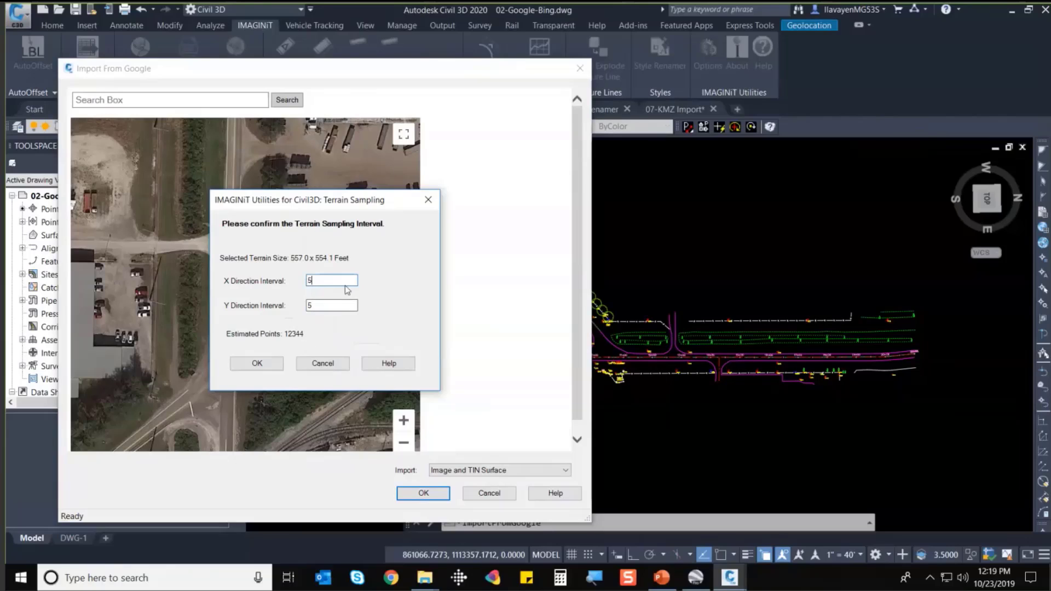
key("shift+Home")
type("20")
key("Tab")
type("20")
Set the X and Y terrain sampling intervals to 25 and run the import of the image and surface.
key("shift+Tab")
type("25")
key("Tab")
type("25")
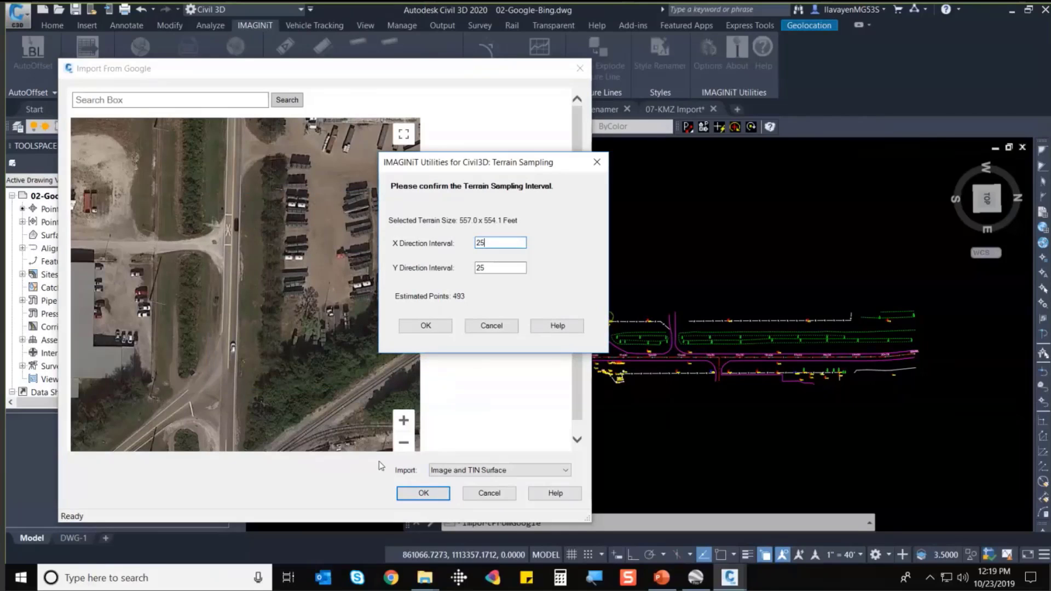
left_click(433, 328)
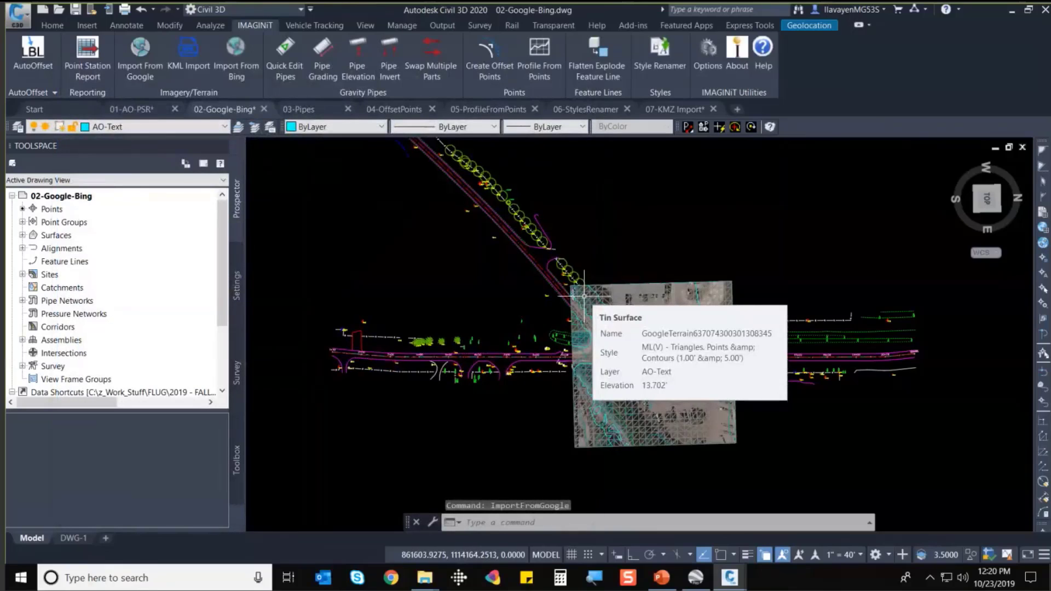
Examine the imported image and terrain in the drawing and find the new surface in the drawing's surface list.
scroll(695, 372, "up", 2)
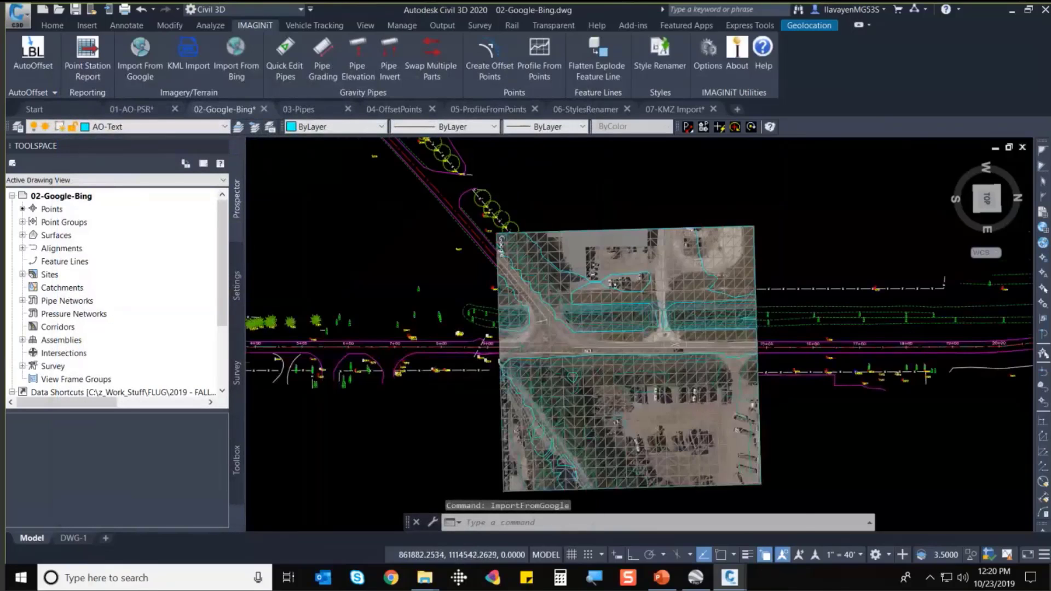
scroll(693, 395, "up", 2)
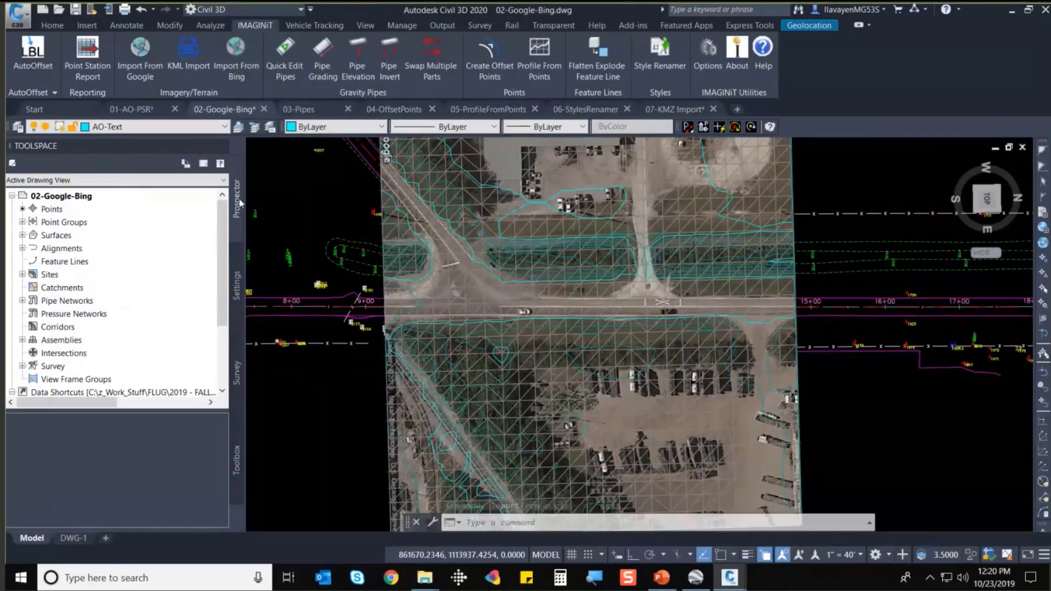
left_click(22, 235)
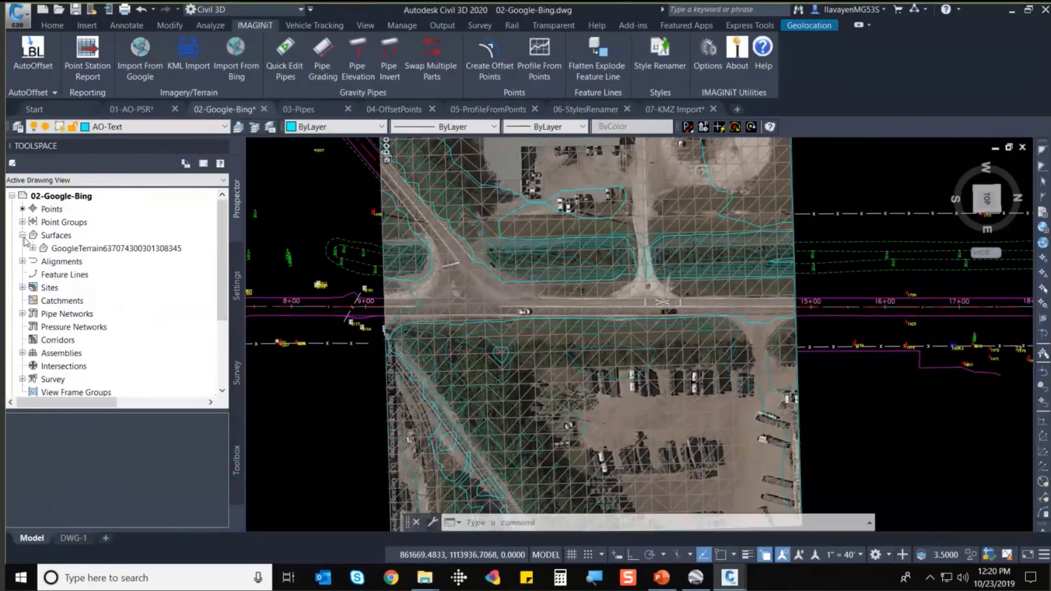
left_click(107, 250)
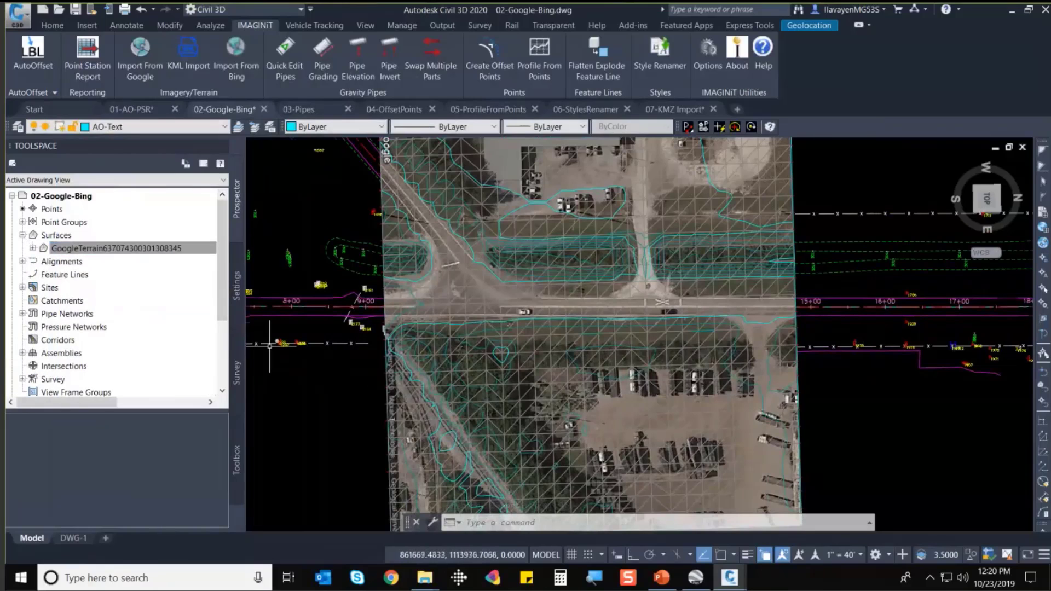
Send the imported Google image to the back of the display order, behind the survey linework and points.
scroll(329, 346, "down", 2)
scroll(348, 346, "up", 2)
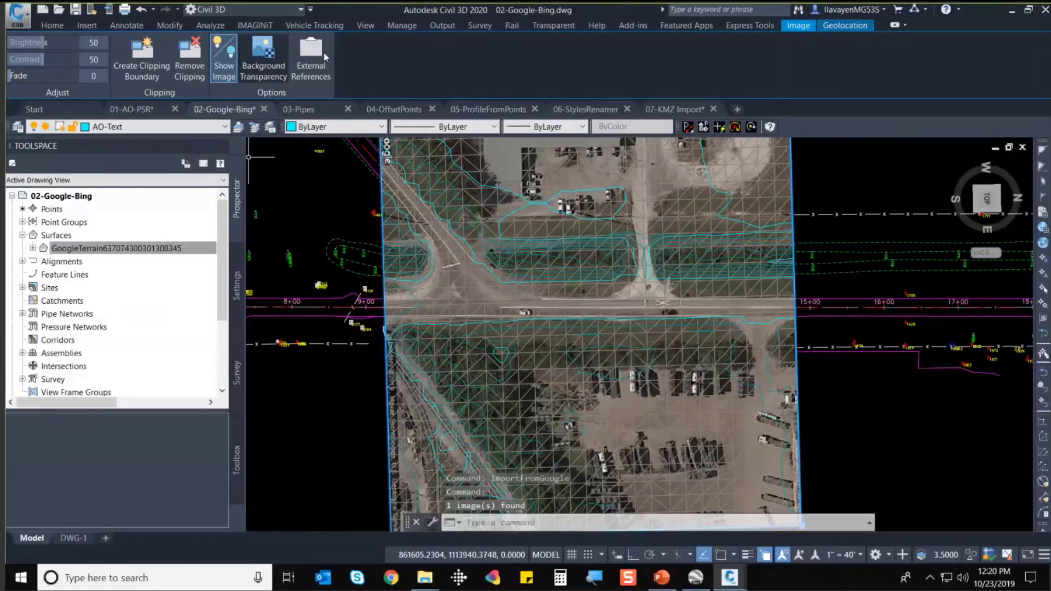
right_click(865, 186)
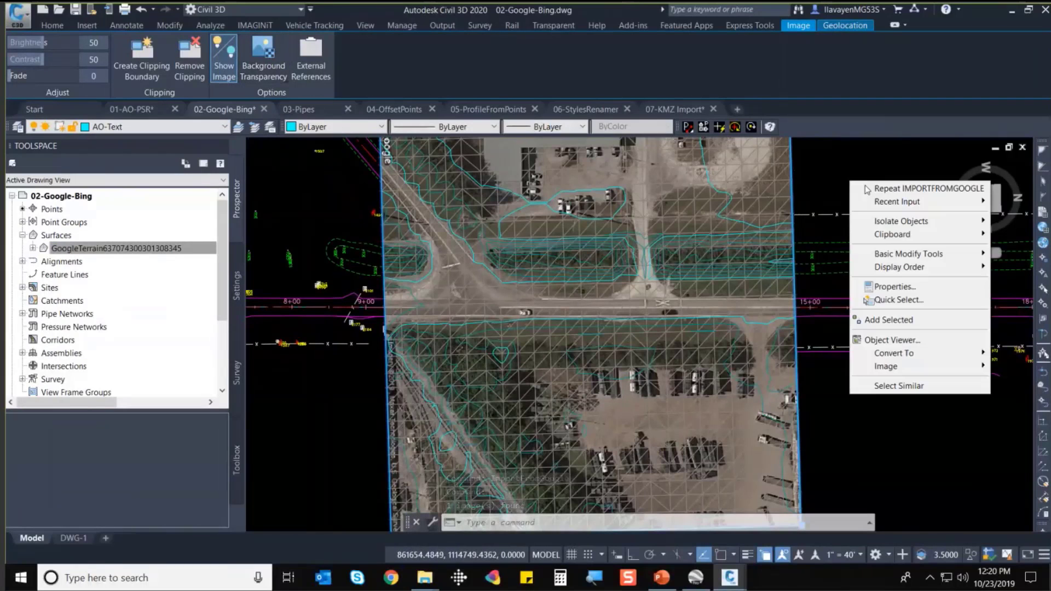
mouse_move(881, 356)
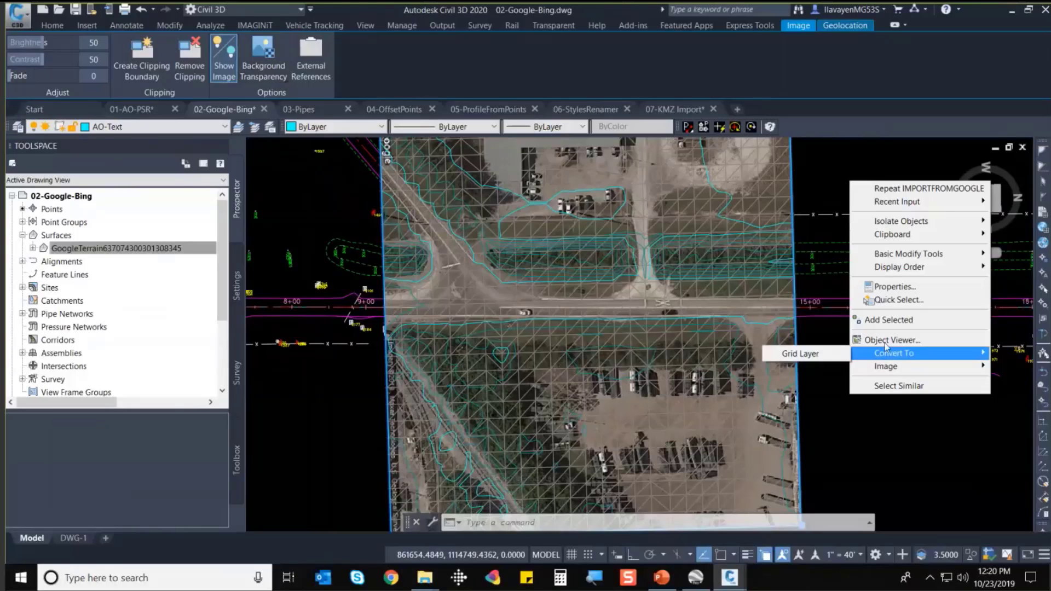
mouse_move(883, 271)
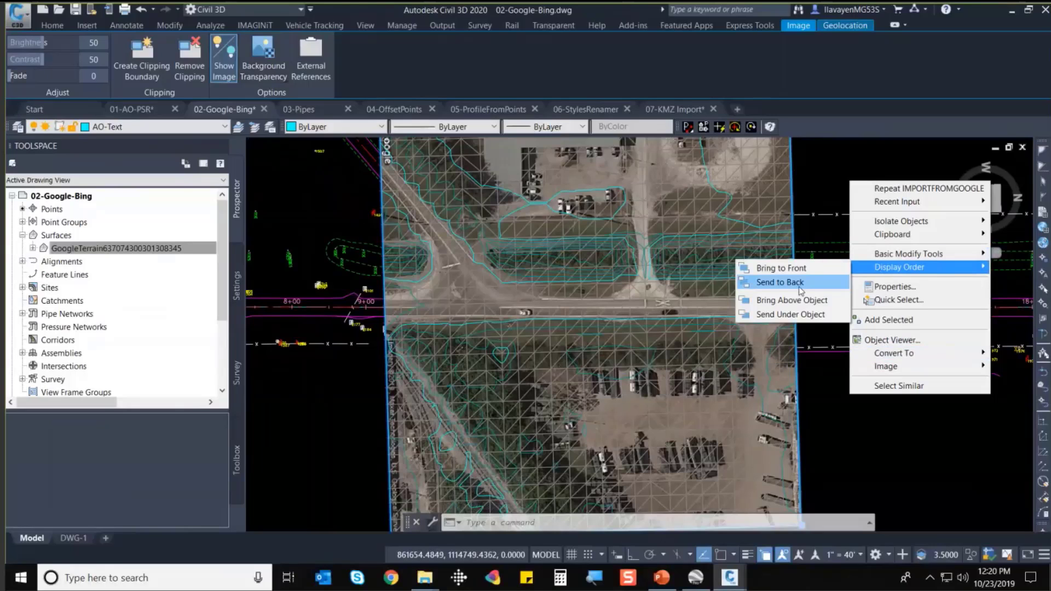
left_click(780, 282)
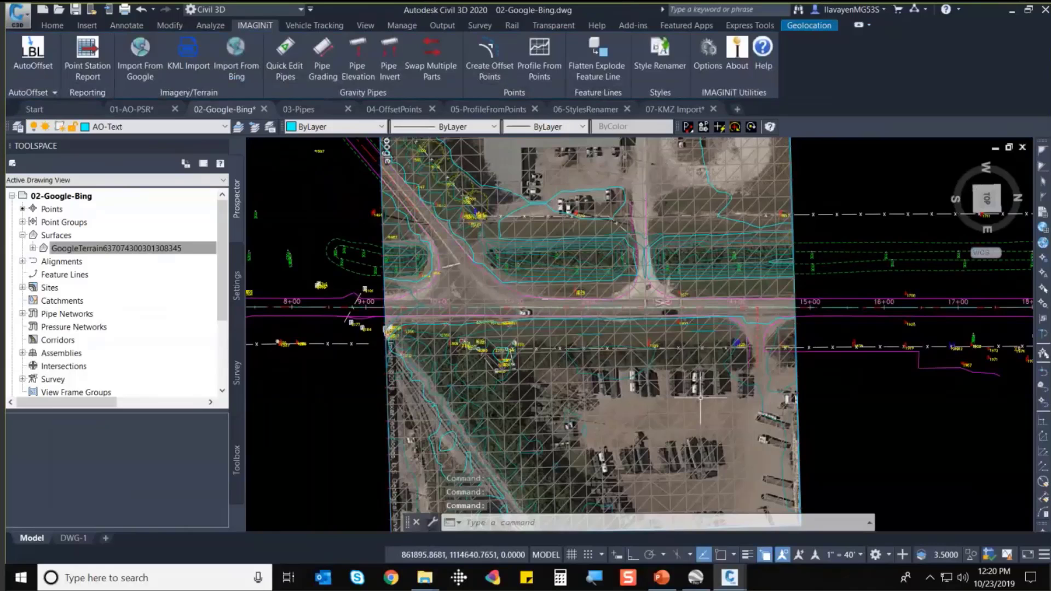
scroll(595, 290, "up", 2)
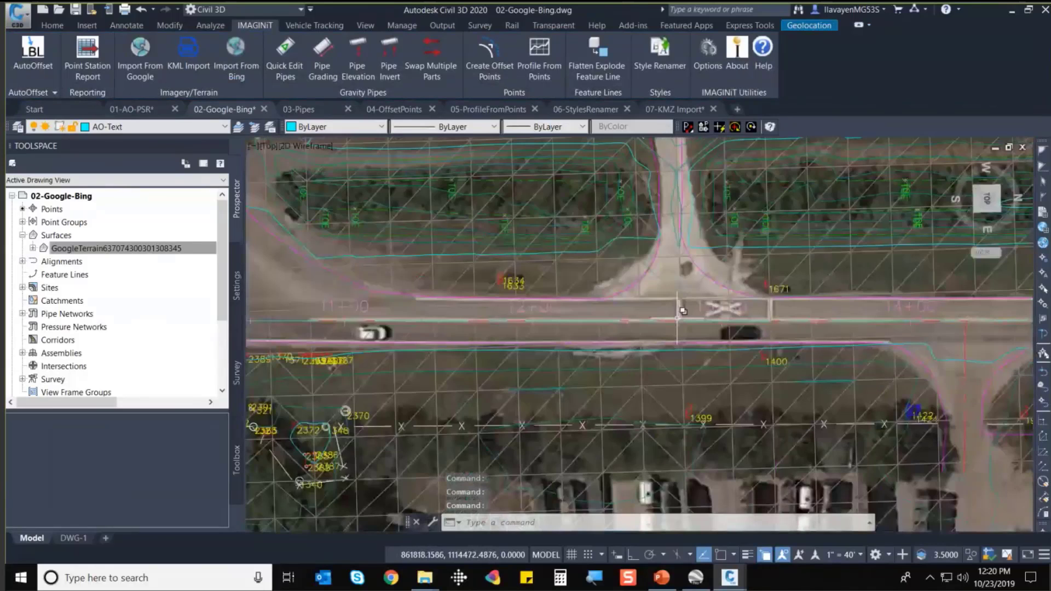
mouse_move(678, 318)
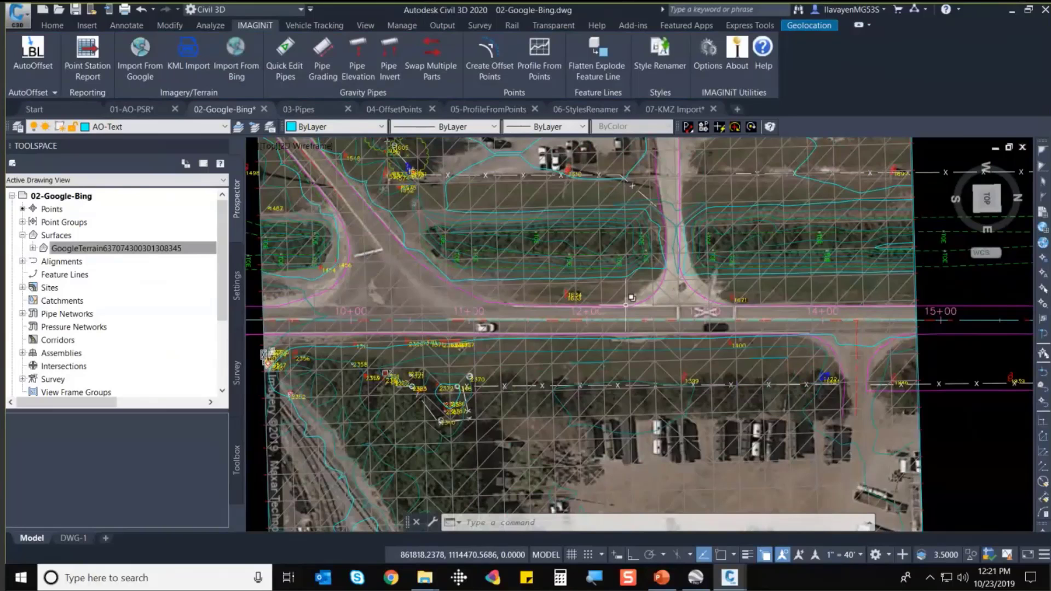
scroll(626, 303, "down", 2)
mouse_move(657, 293)
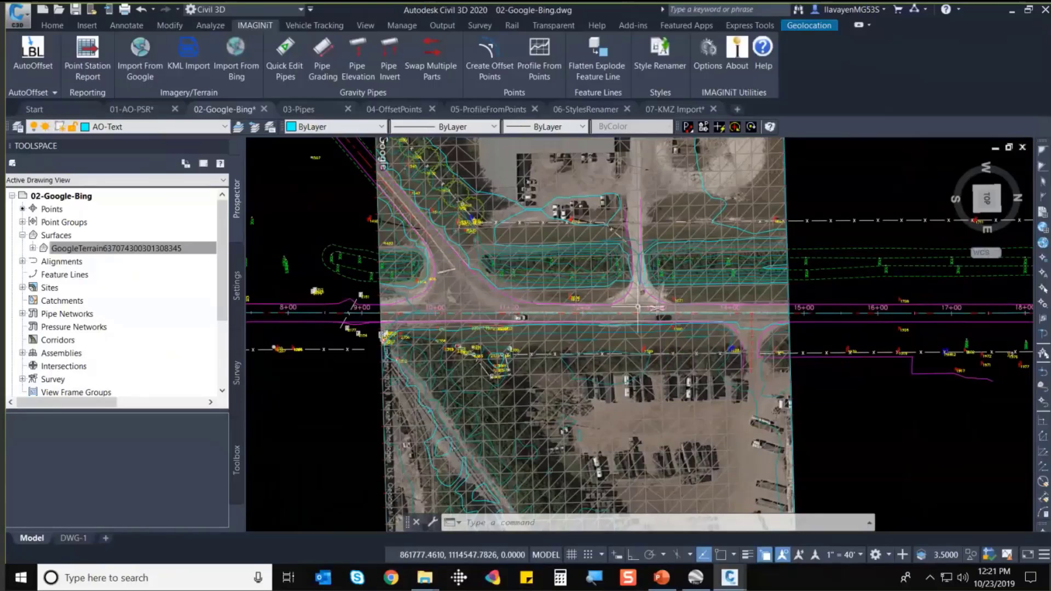
middle_click_drag(639, 307, 567, 301)
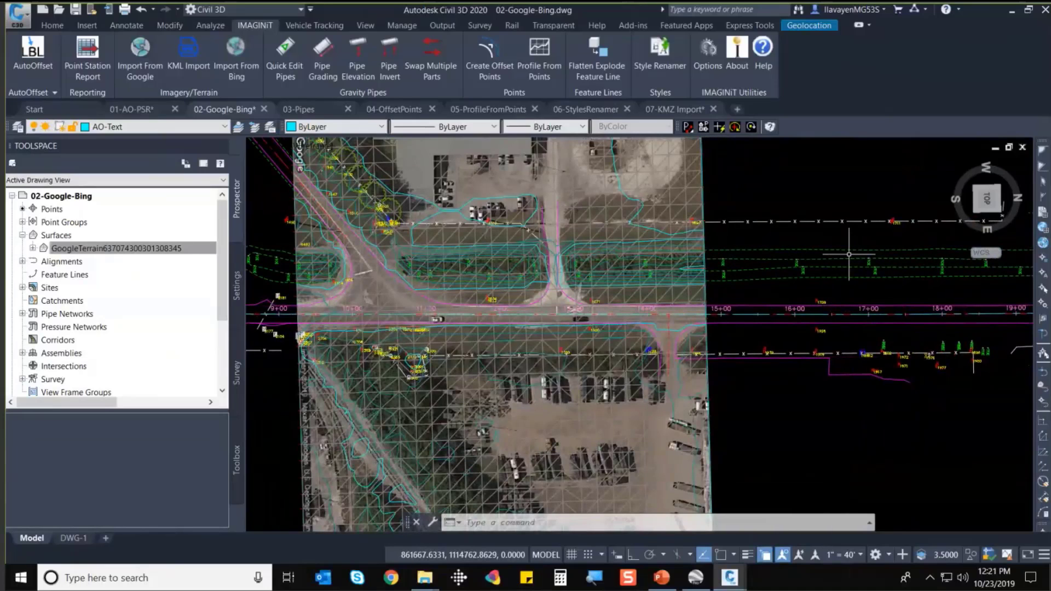
mouse_move(538, 327)
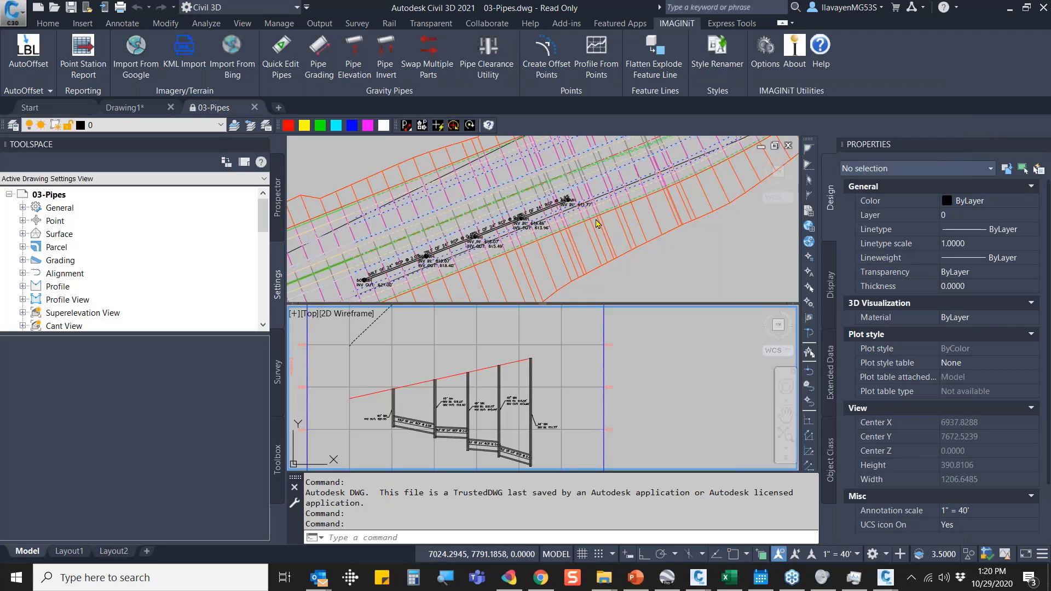
Twist the plan view so the pipe run lies horizontal, aligning it from the first manhole to the last.
left_click(615, 257)
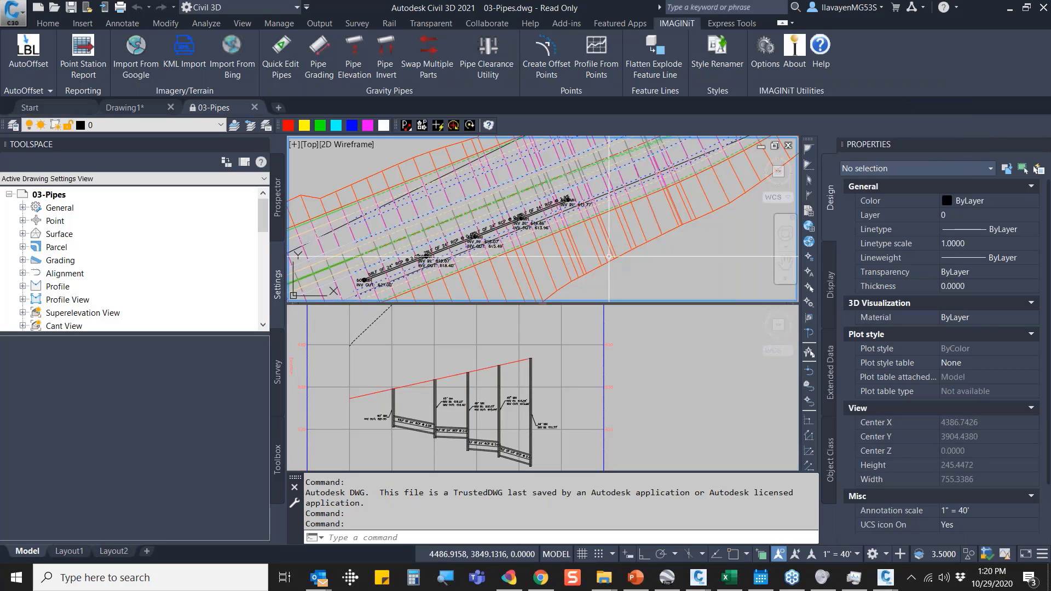
middle_click_drag(583, 259, 619, 235)
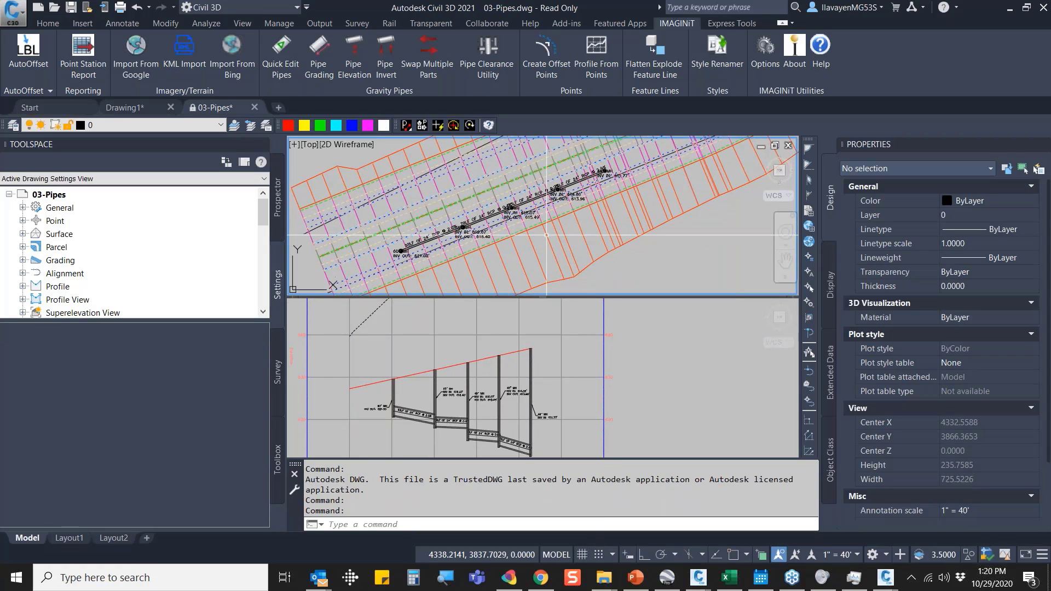
left_click(408, 127)
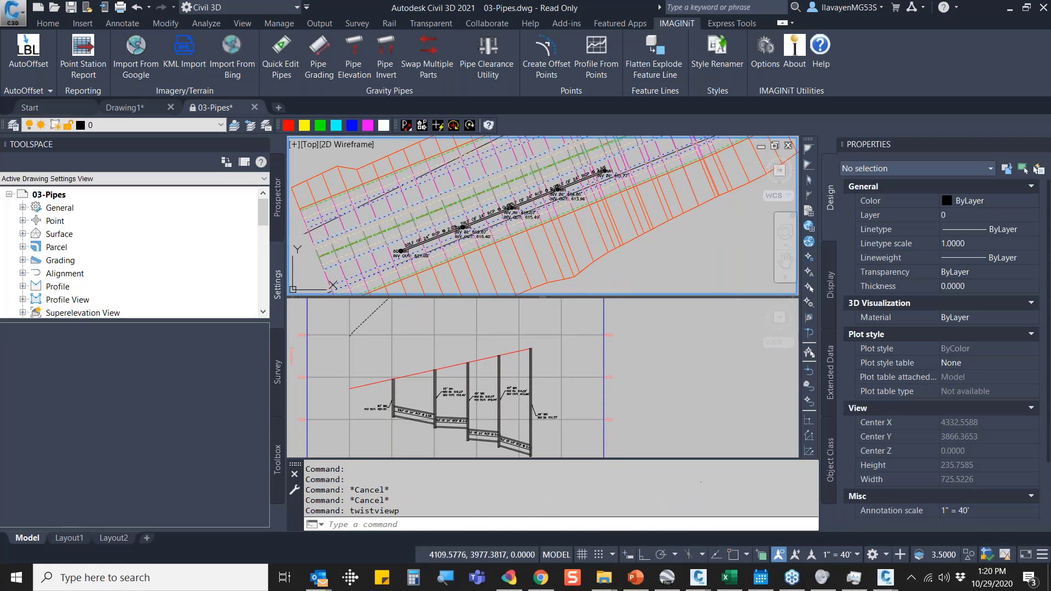
left_click(401, 251)
left_click(593, 172)
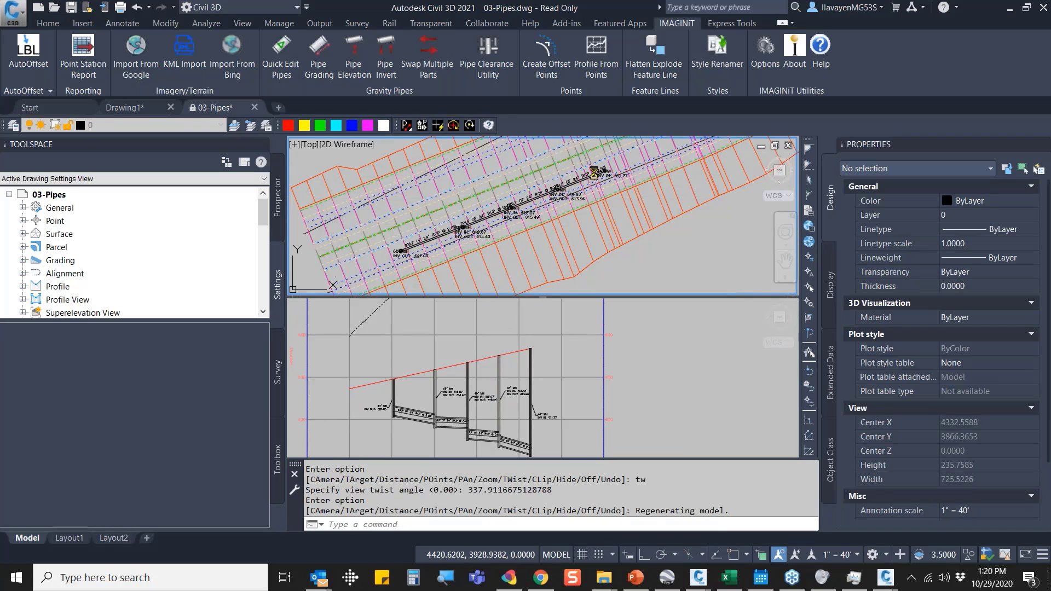
scroll(504, 204, "up", 4)
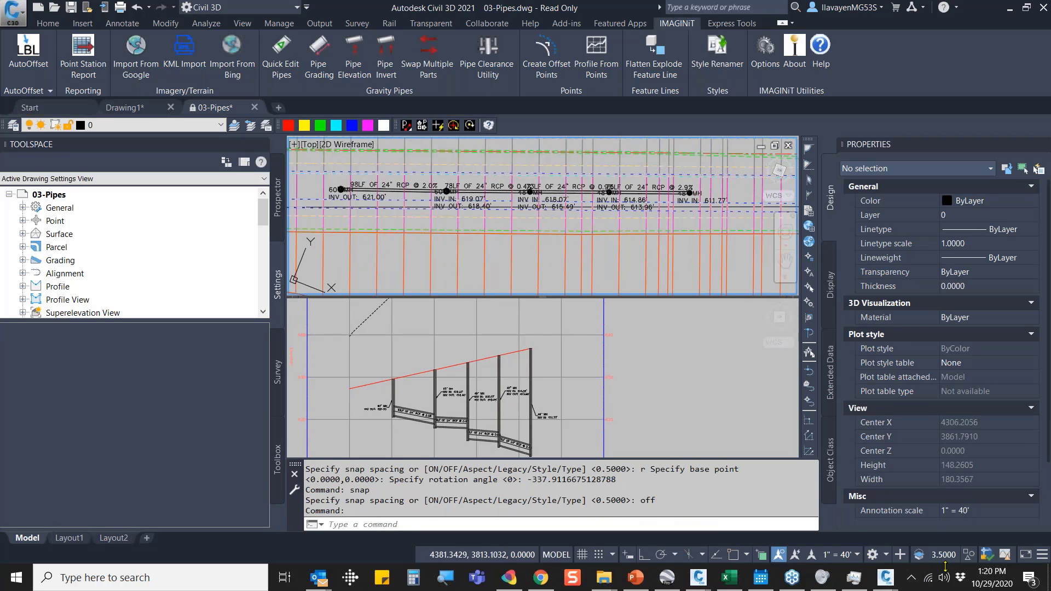
Hide the corridor in the plan view so only the pipe run and reference lines show, and close the Properties palette.
left_click(970, 555)
left_click(982, 544)
left_click(672, 261)
left_click(661, 250)
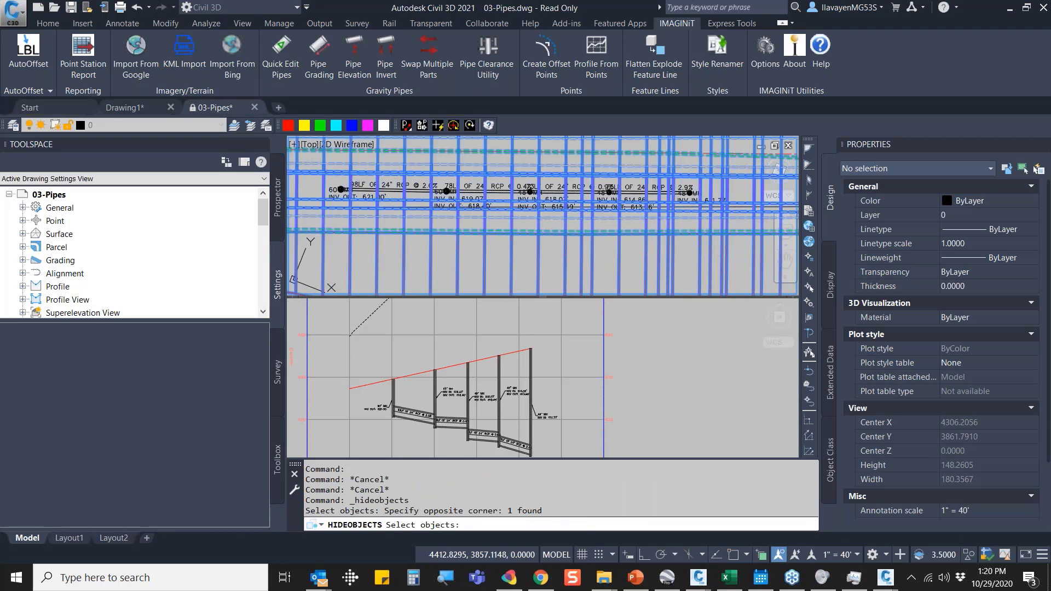
key("Return")
middle_click_drag(497, 215, 572, 223)
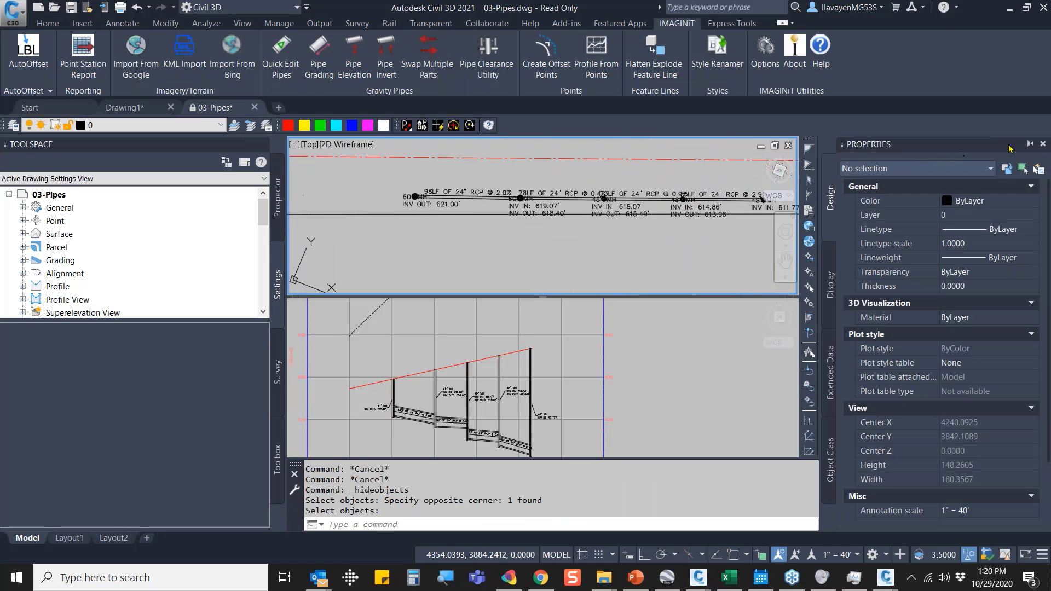
left_click(1031, 144)
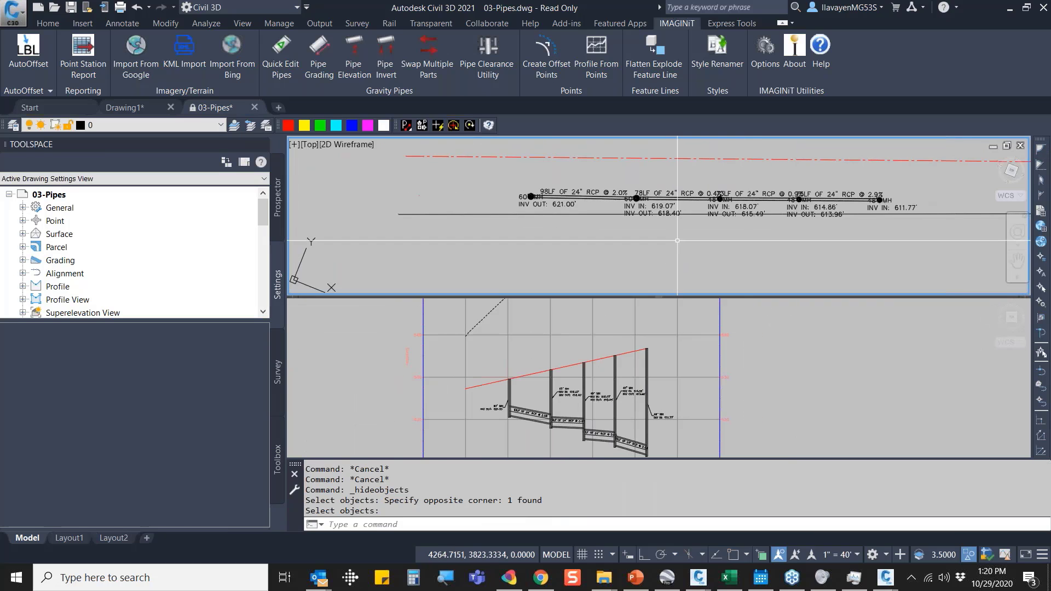
Regrade the pipe run from the first 60" manhole to the last 48" manhole at -2 percent, keeping starting invert 621 and a 0.1 drop per structure.
middle_click_drag(657, 202, 606, 201)
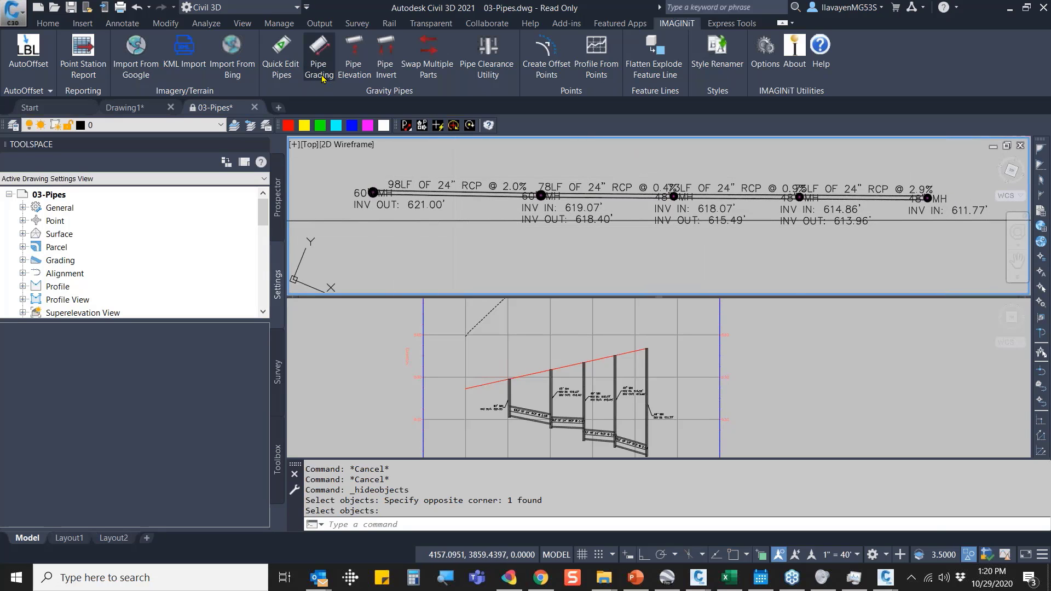
scroll(375, 192, "up", 4)
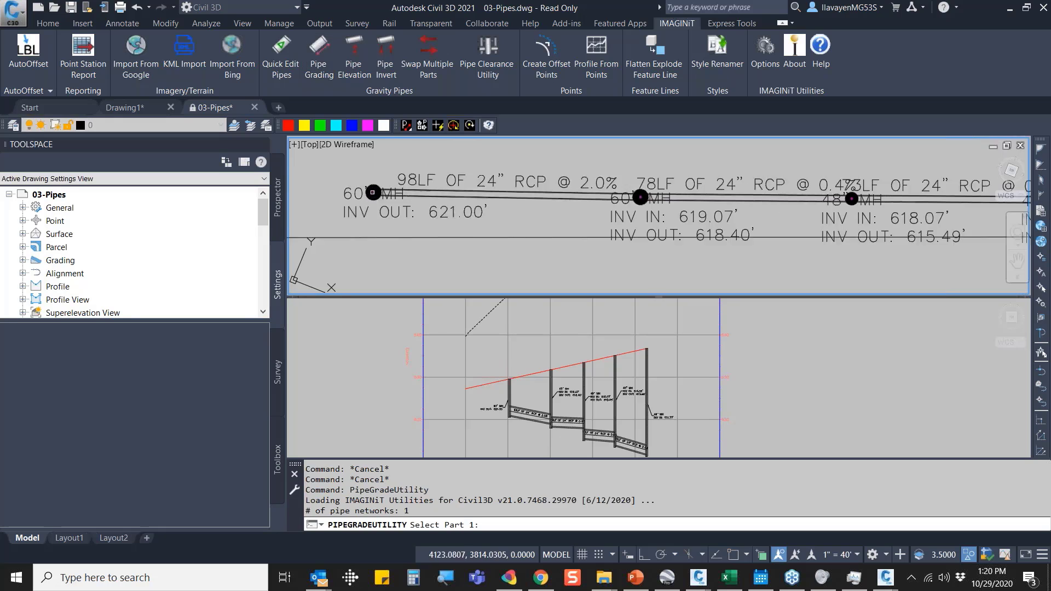
left_click(376, 183)
scroll(376, 187, "down", 4)
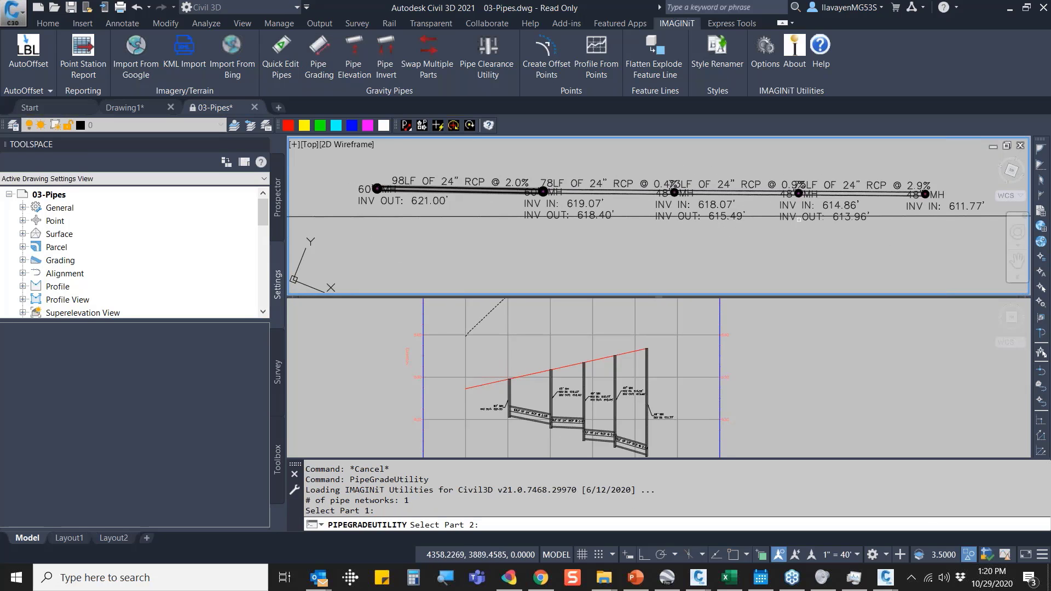
scroll(925, 195, "up", 5)
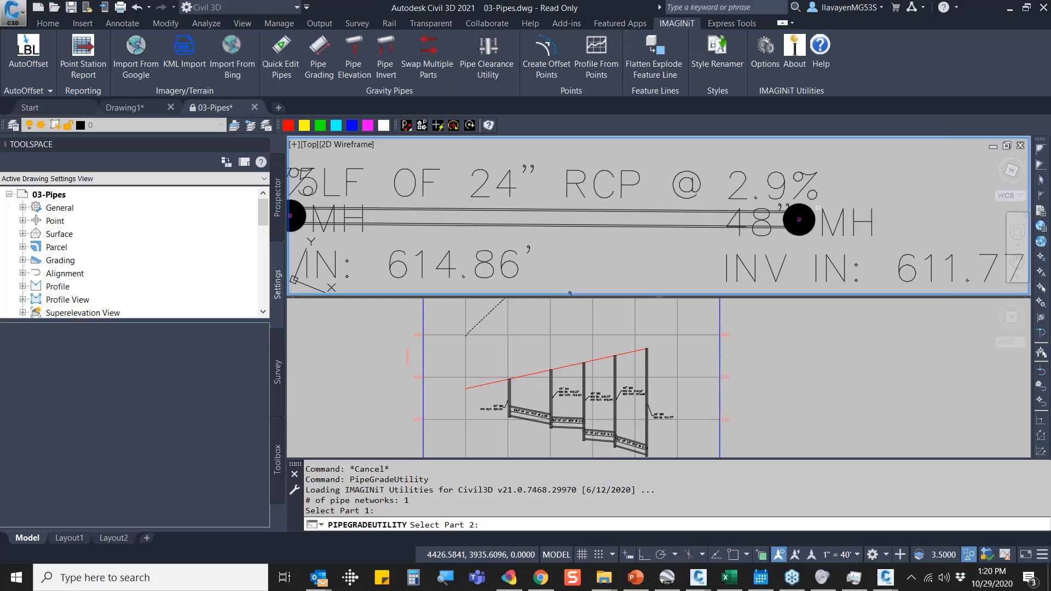
left_click(813, 209)
scroll(810, 214, "down", 8)
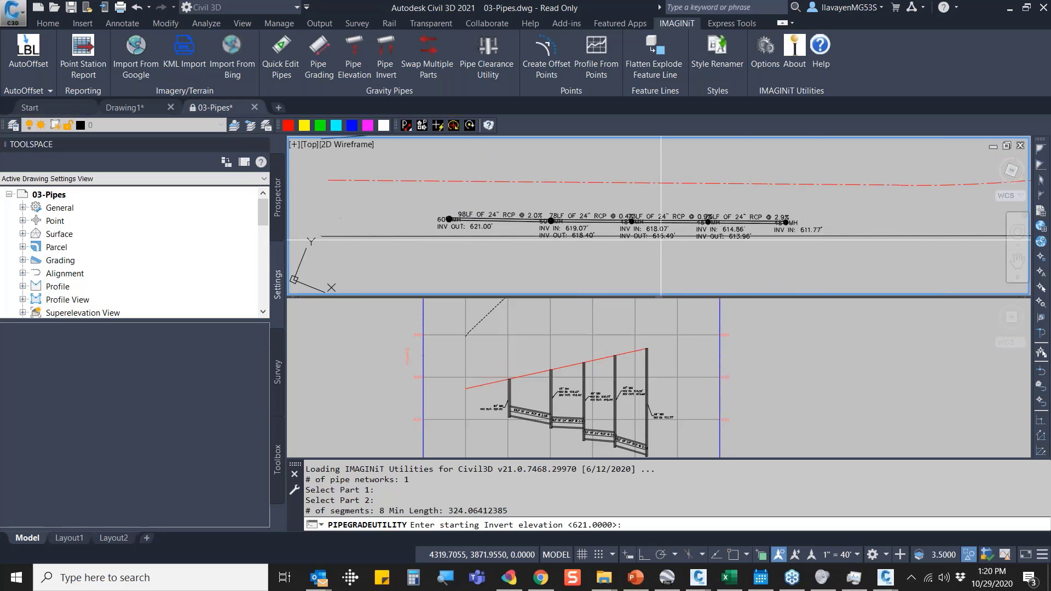
key("Return")
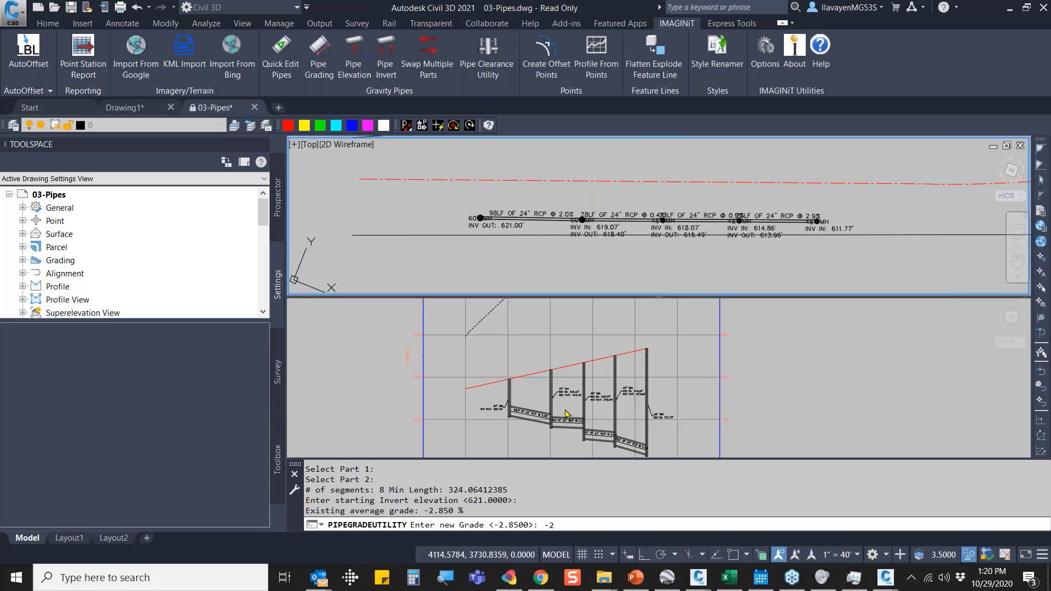
key("Return")
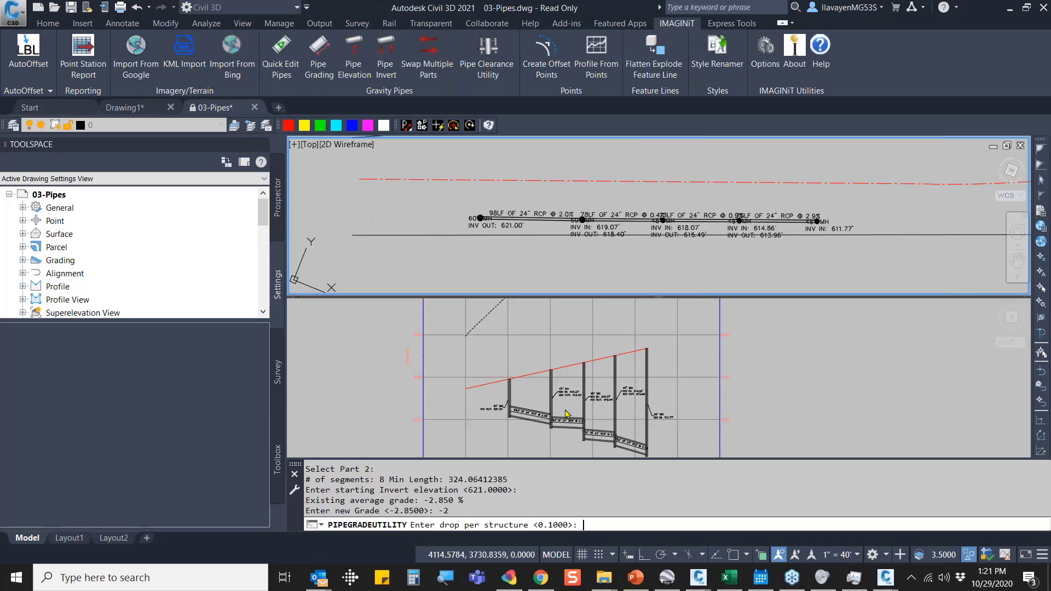
key("Return")
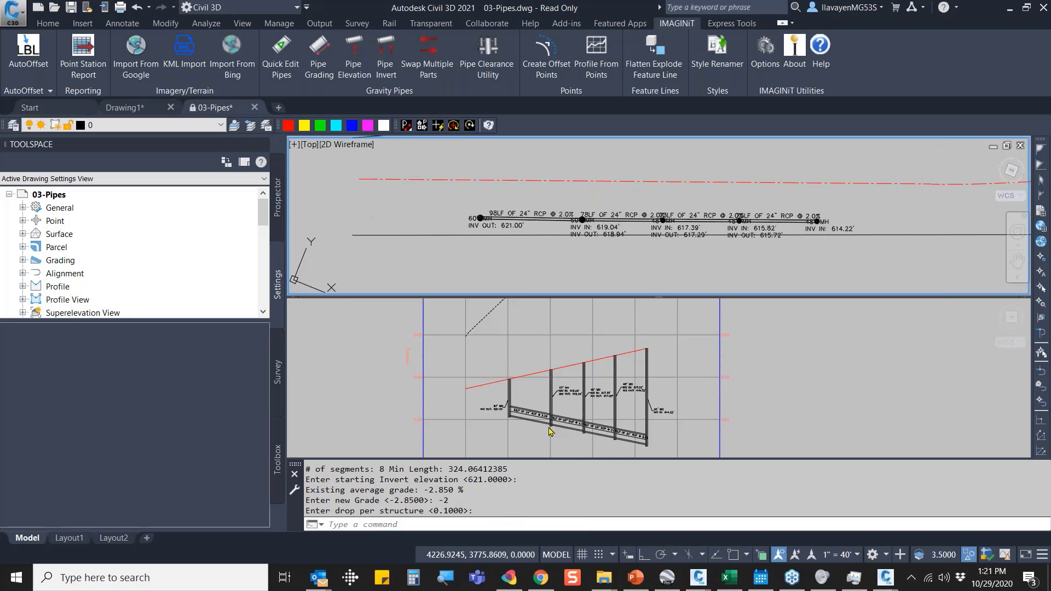
Inspect the regraded run in profile and plan, and review the End Type, Slope Type and Apply Rules choices in the pipe tool options without saving.
scroll(549, 431, "up", 5)
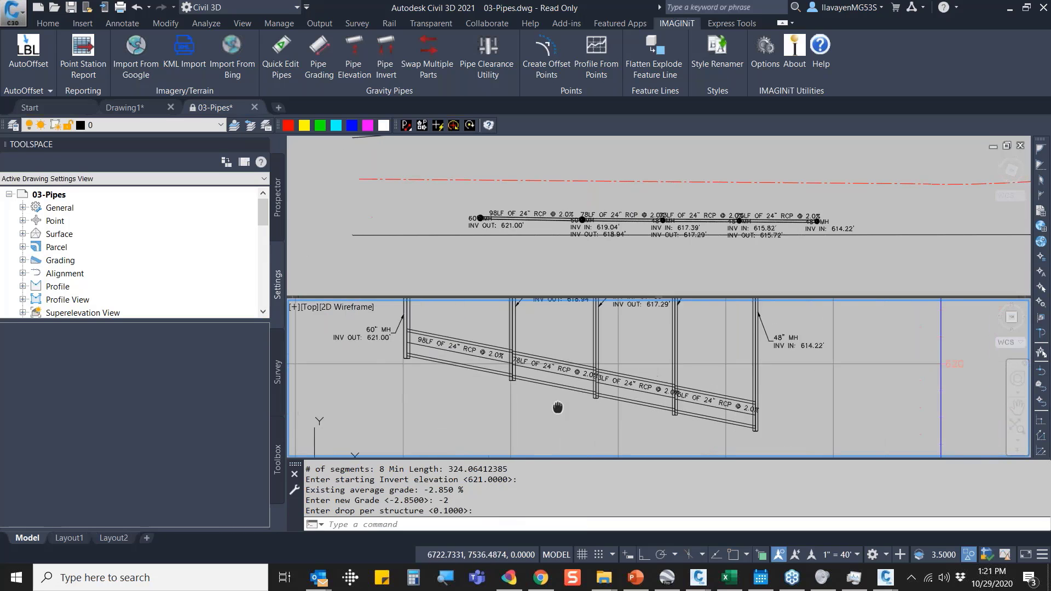
middle_click_drag(558, 408, 571, 407)
left_click(656, 255)
scroll(655, 255, "up", 3)
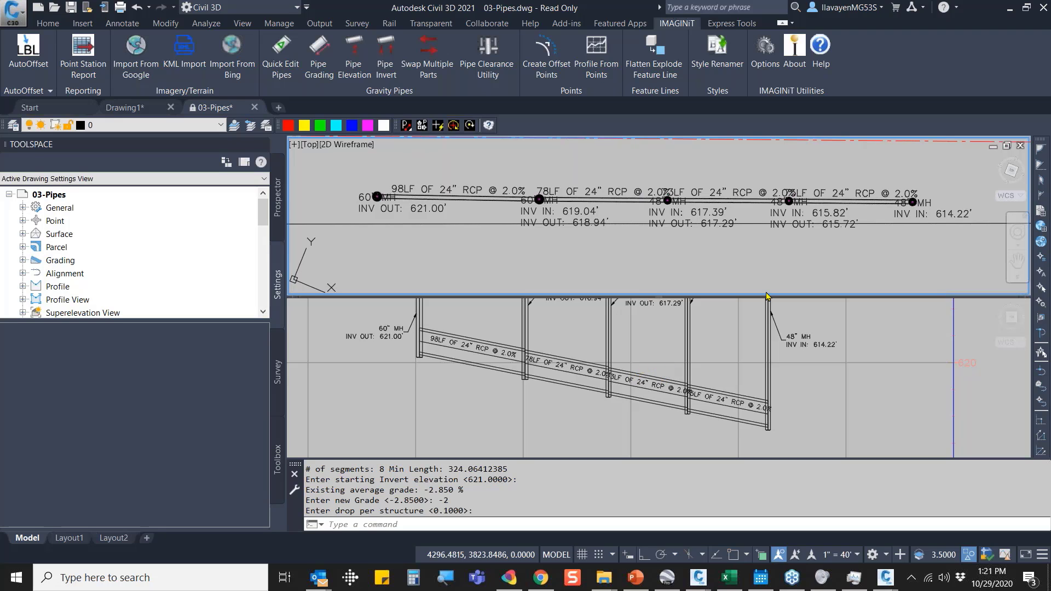
left_click(765, 76)
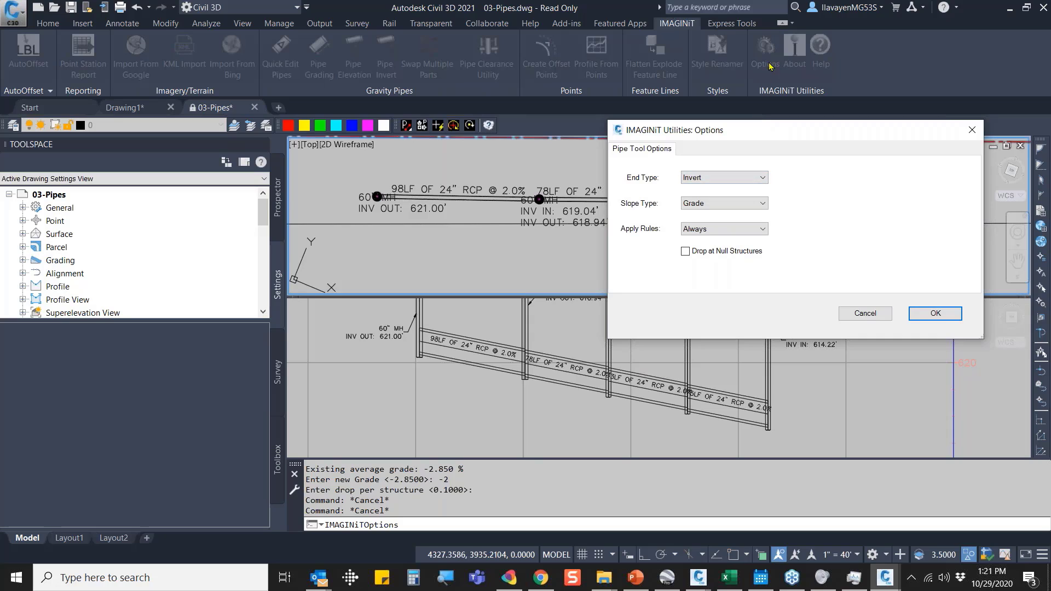
left_click(743, 177)
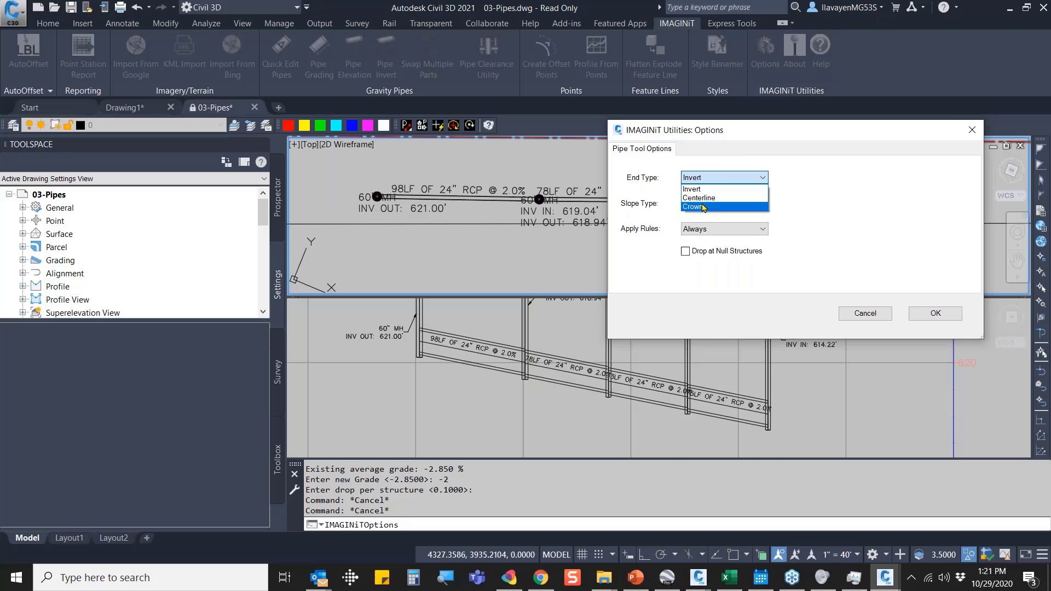
left_click(843, 167)
left_click(758, 203)
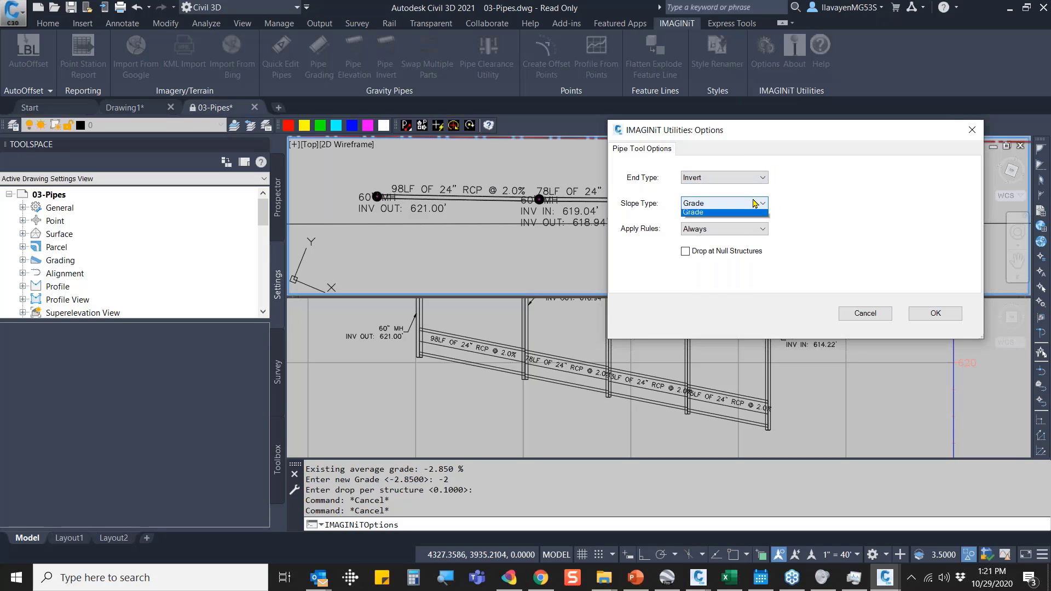
left_click(823, 189)
left_click(758, 229)
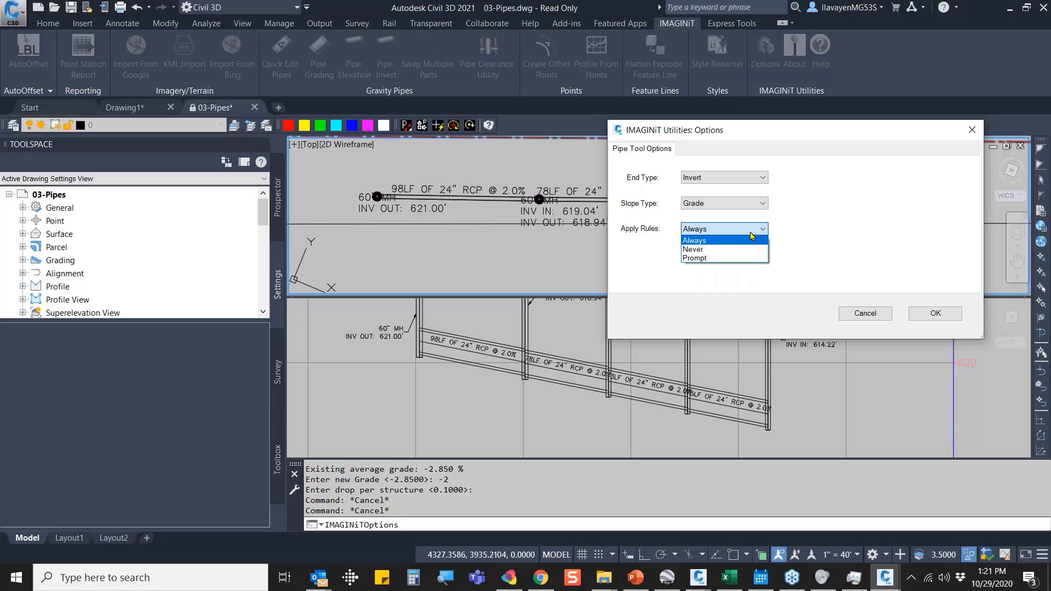
left_click(740, 249)
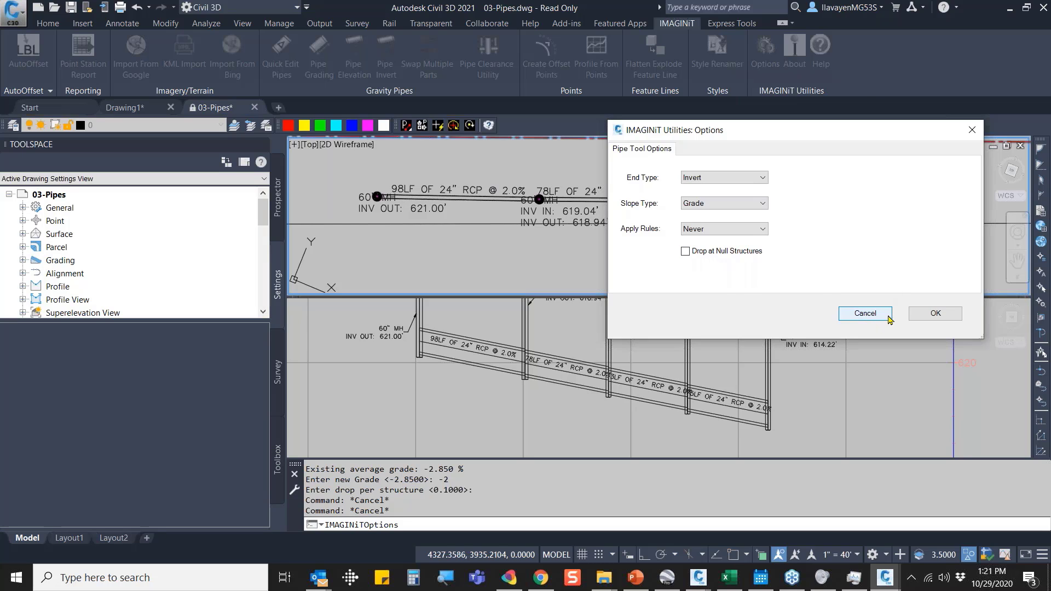
left_click(871, 316)
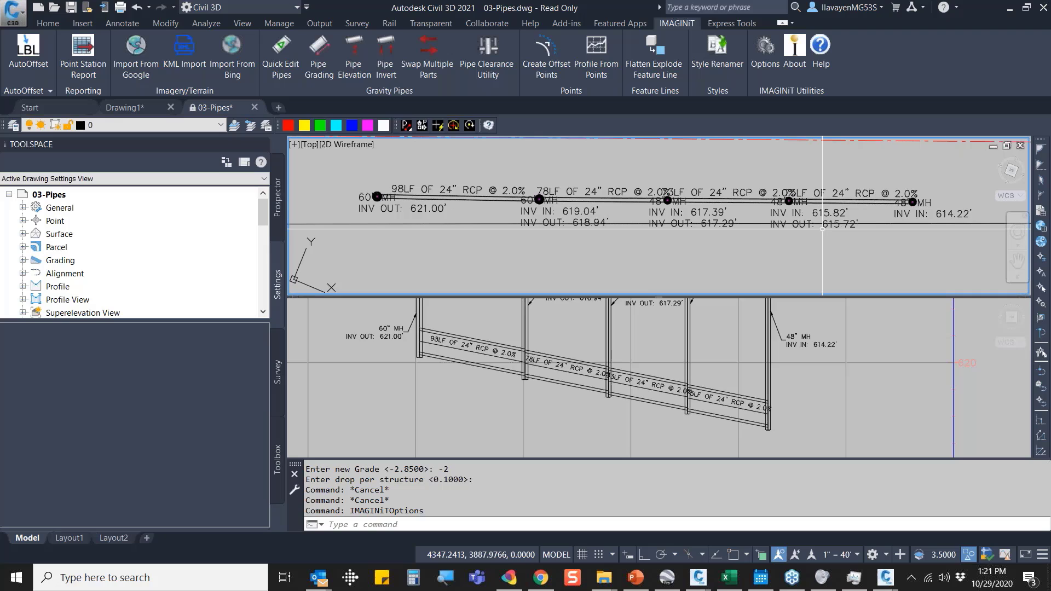
Lower the pipe run by 2 with the Pipe Elevation utility, from the first 60" manhole to the last 48" manhole.
left_click(358, 62)
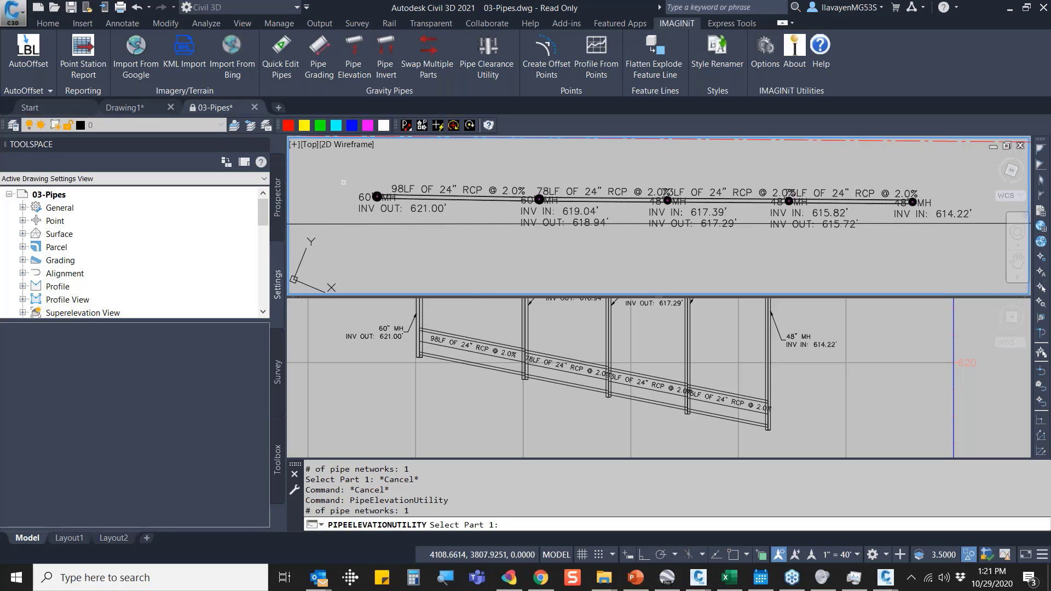
scroll(345, 182, "up", 4)
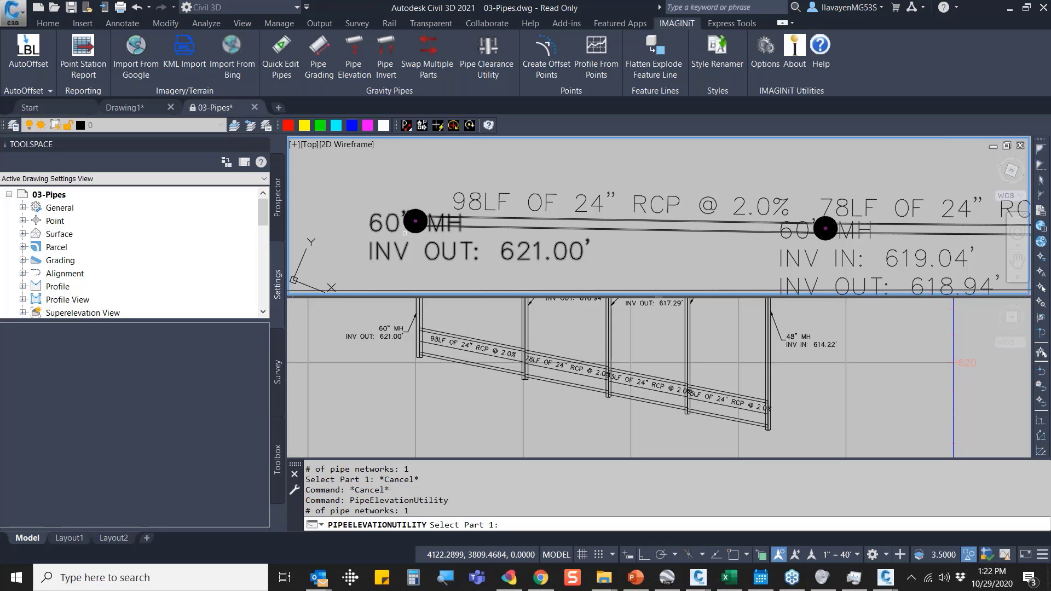
scroll(408, 230, "down", 2)
left_click(407, 231)
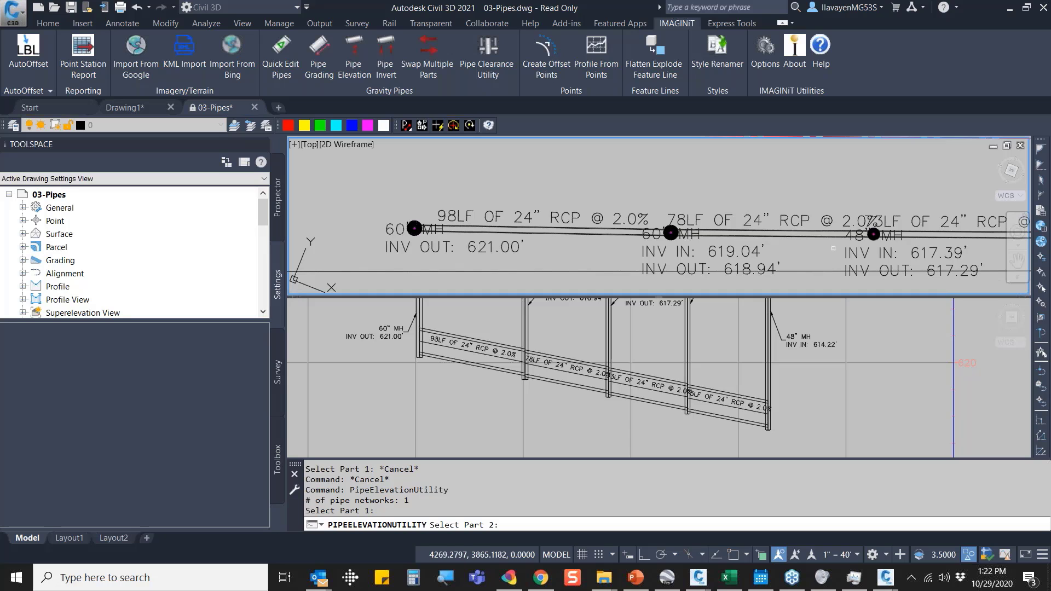
scroll(766, 224, "down", 2)
middle_click_drag(823, 222, 637, 229)
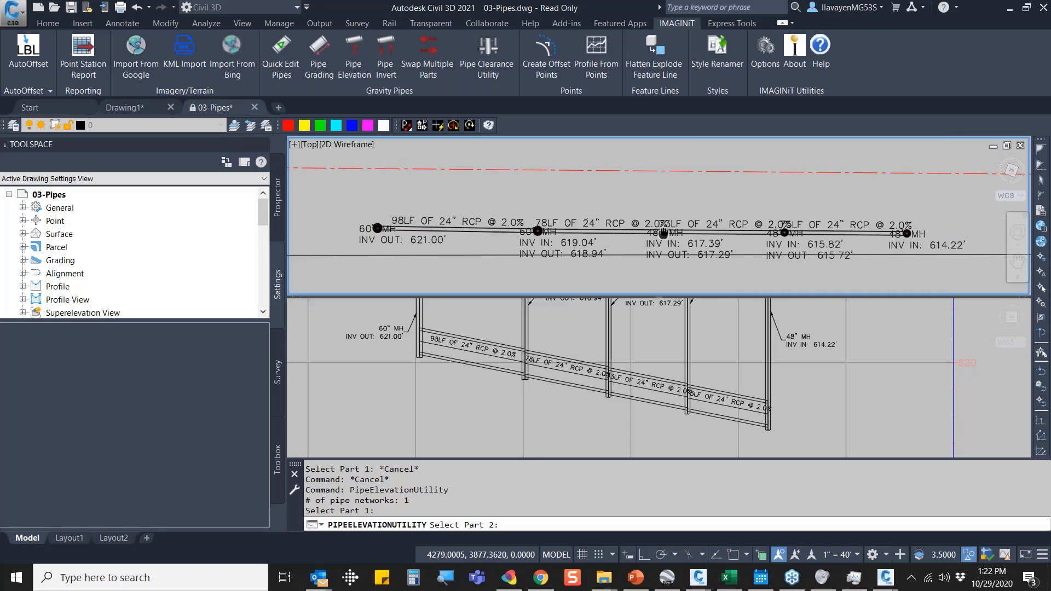
scroll(909, 239, "up", 2)
scroll(909, 240, "up", 2)
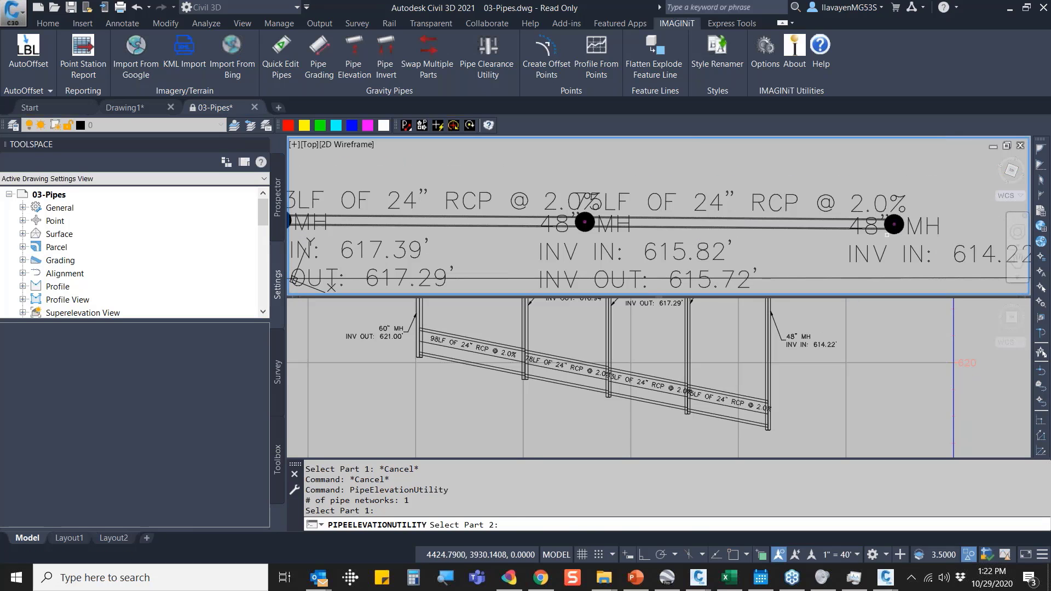
left_click(902, 232)
scroll(862, 239, "down", 4)
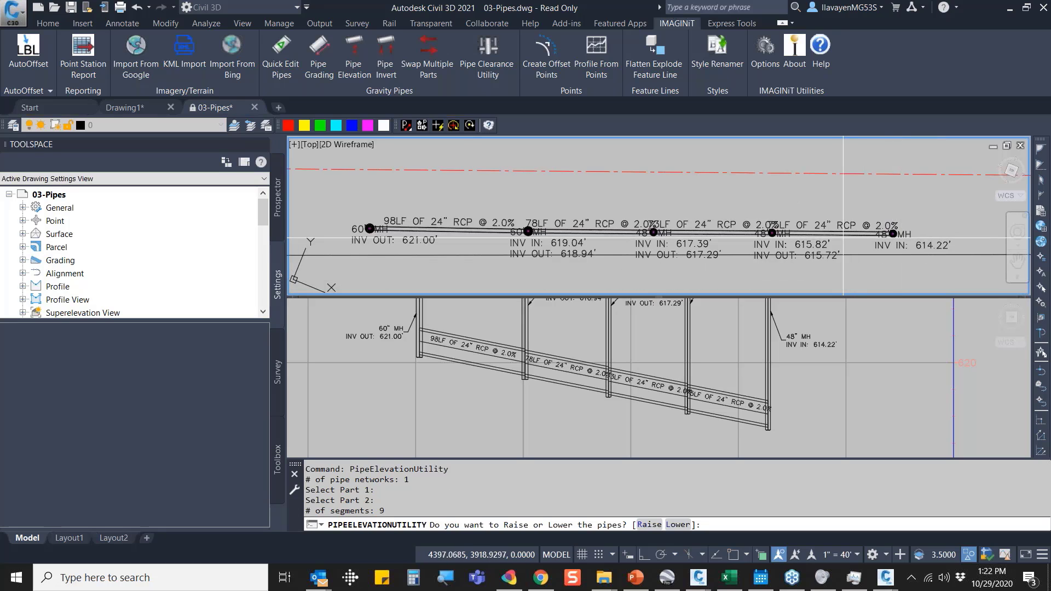
type("l")
key("Return")
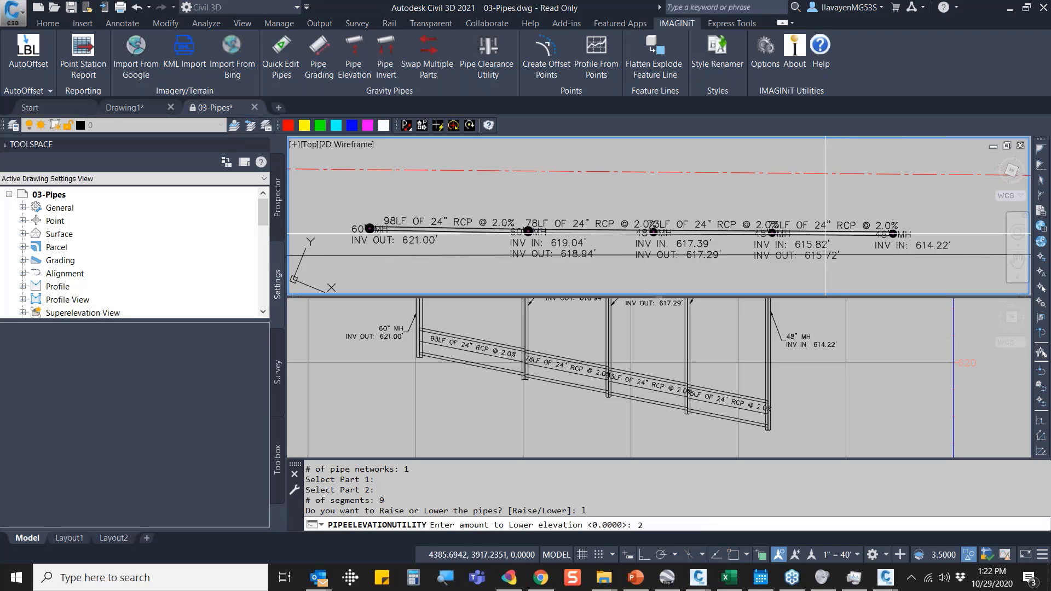
key("Return")
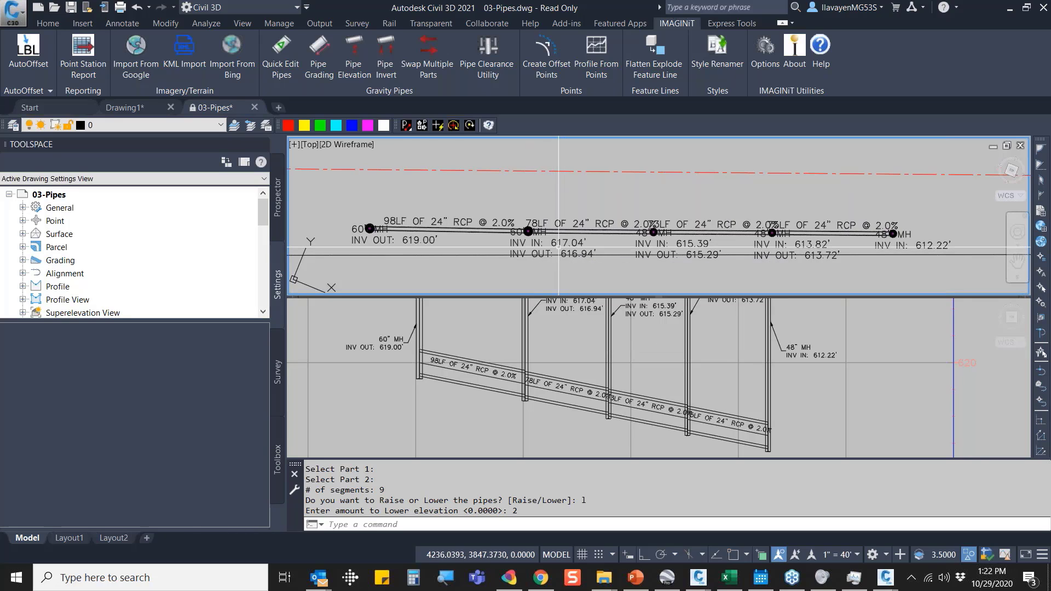
Set the run's starting invert to 621 and ending invert to 610 with the Pipe Invert utility, accepting the 0.1 drop per structure.
left_click(387, 65)
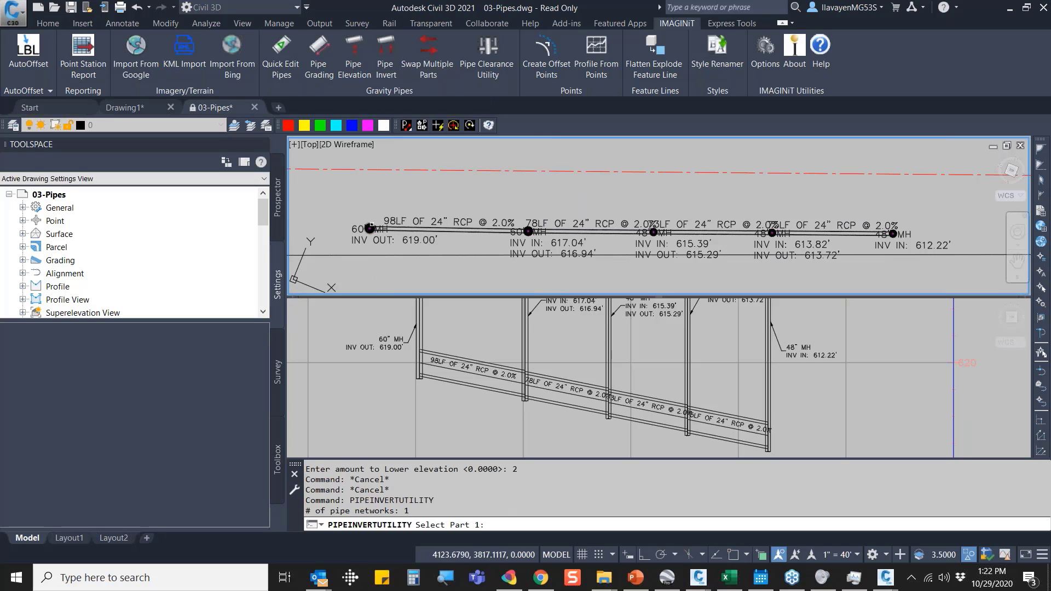
left_click(370, 228)
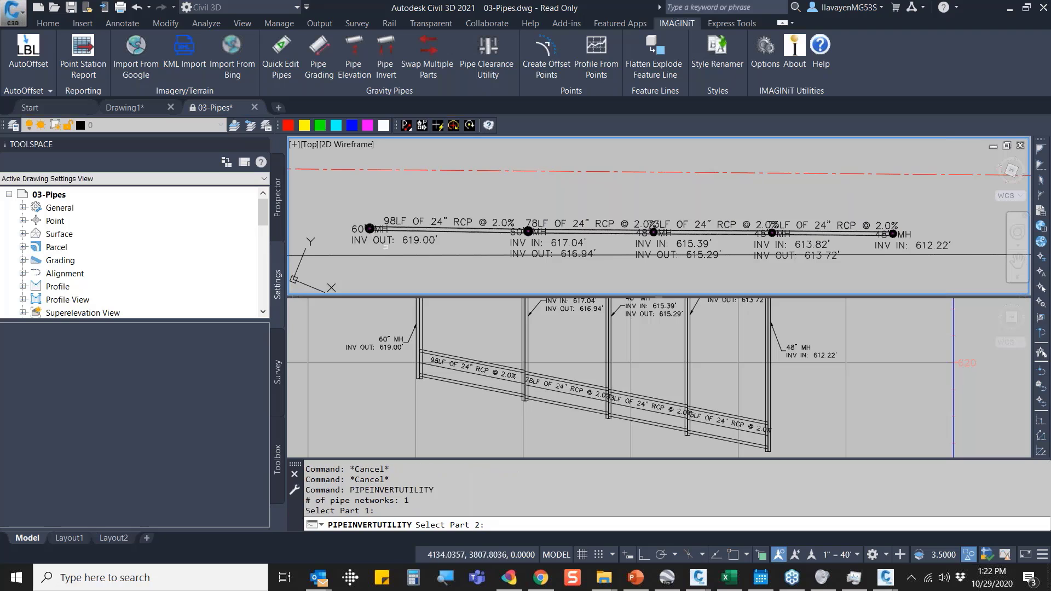
left_click(893, 235)
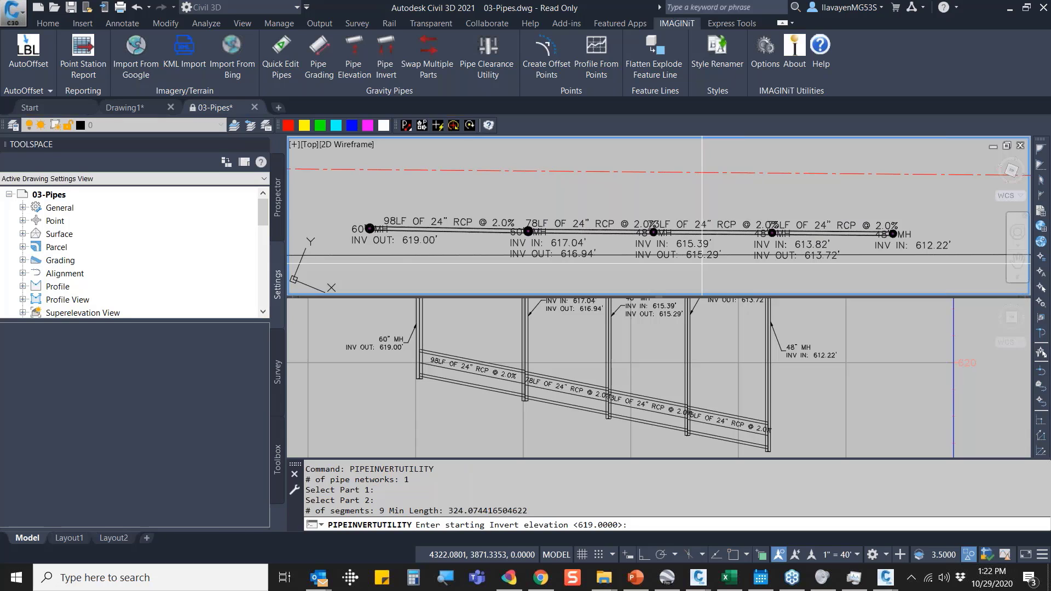
type("21")
key("BackSpace")
key("BackSpace")
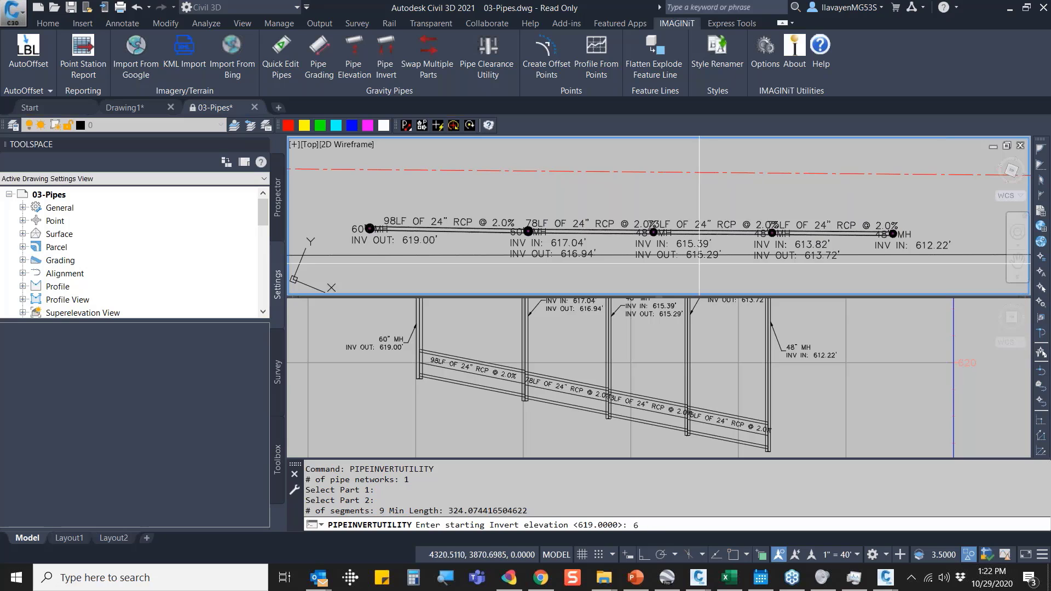
type("621")
key("Return")
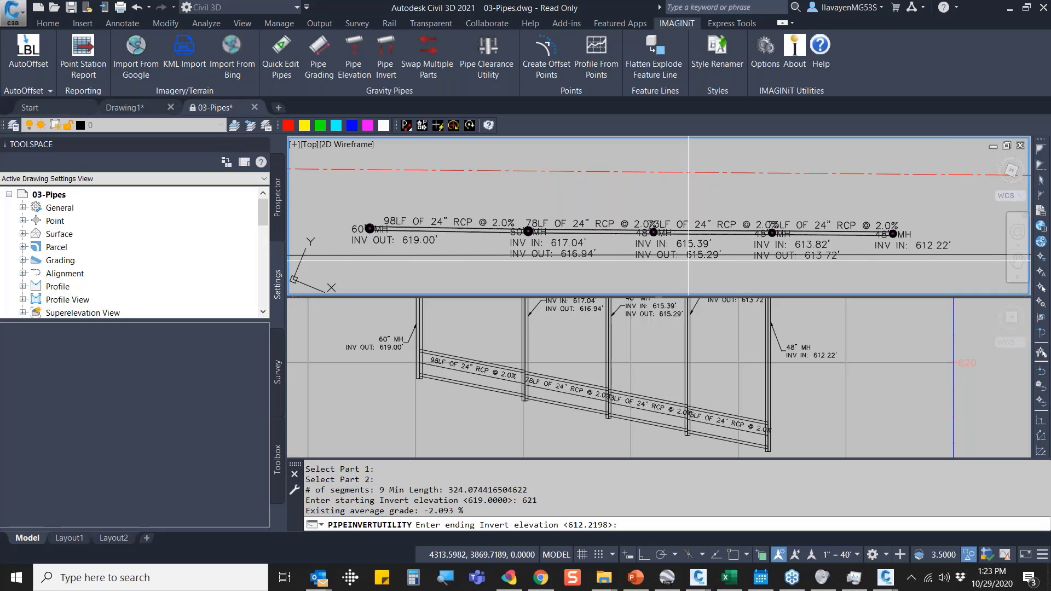
type("610")
key("Return")
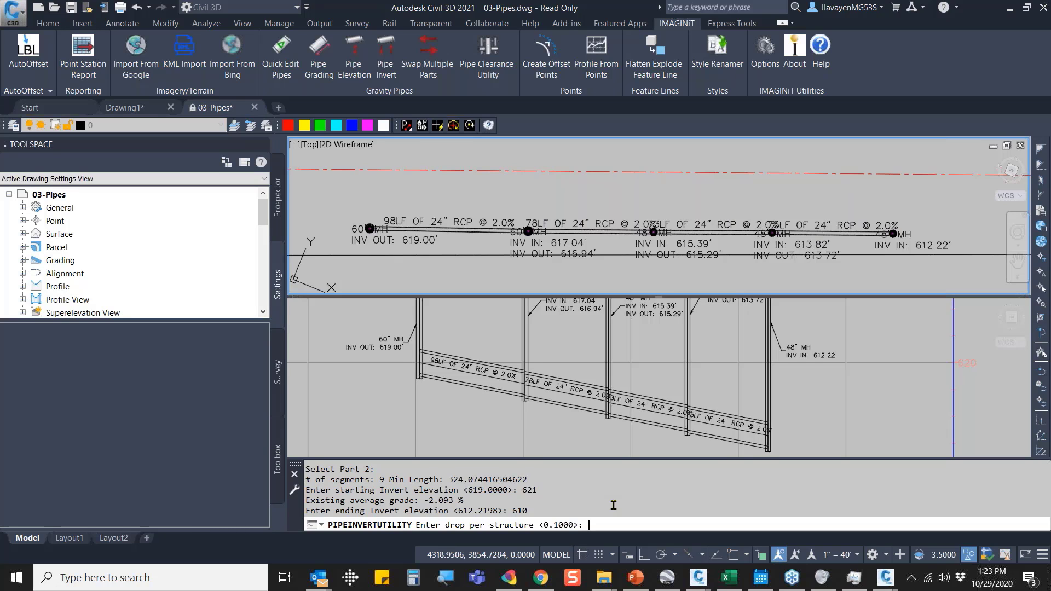
key("Return")
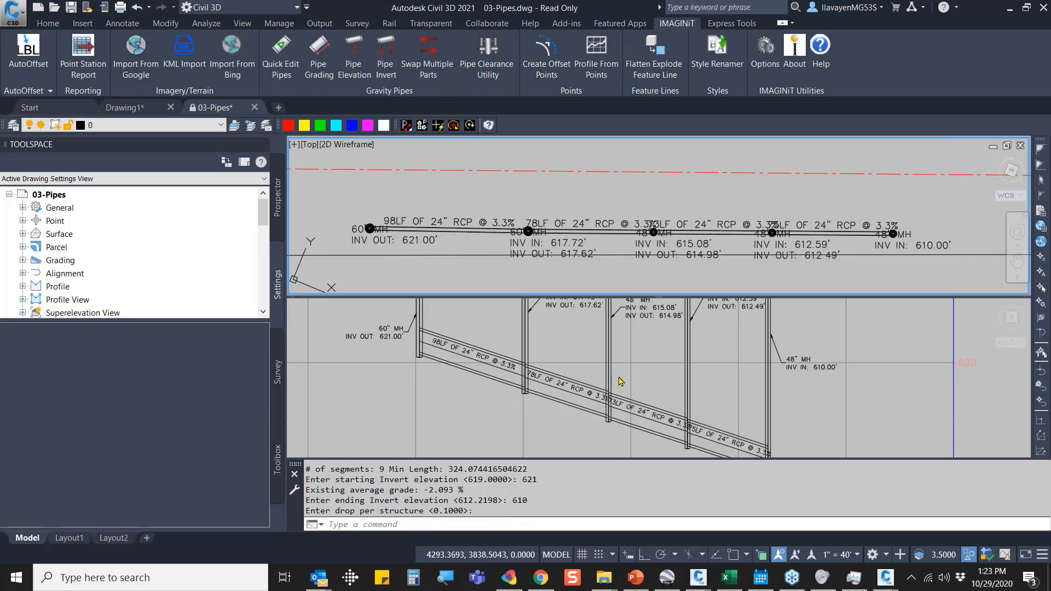
Set the slope of the first 98 ft pipe to -4 percent in plan with Quick Edit Pipes.
middle_click_drag(843, 379, 820, 364)
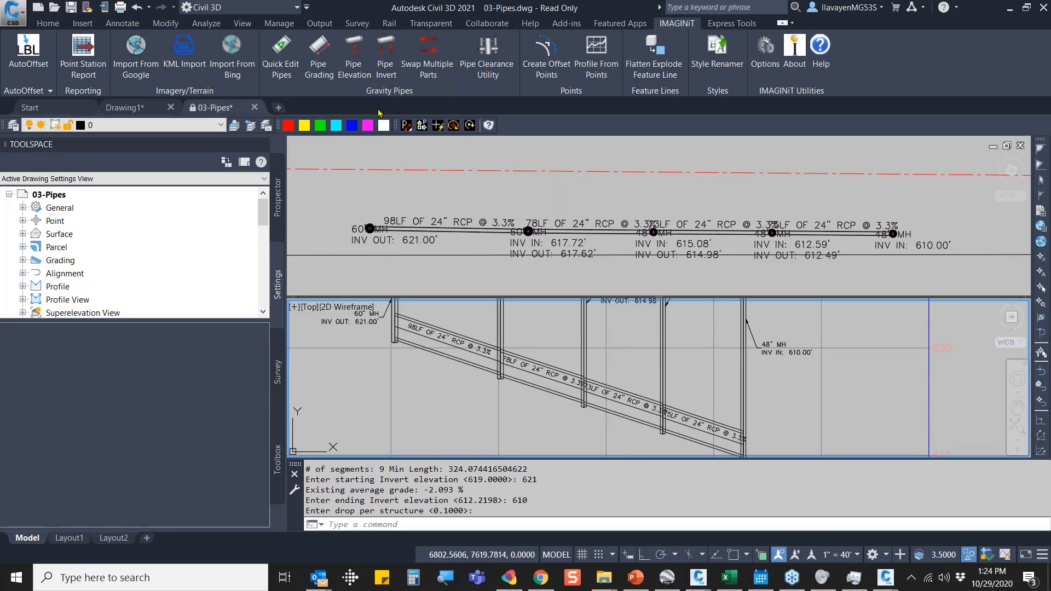
left_click(294, 79)
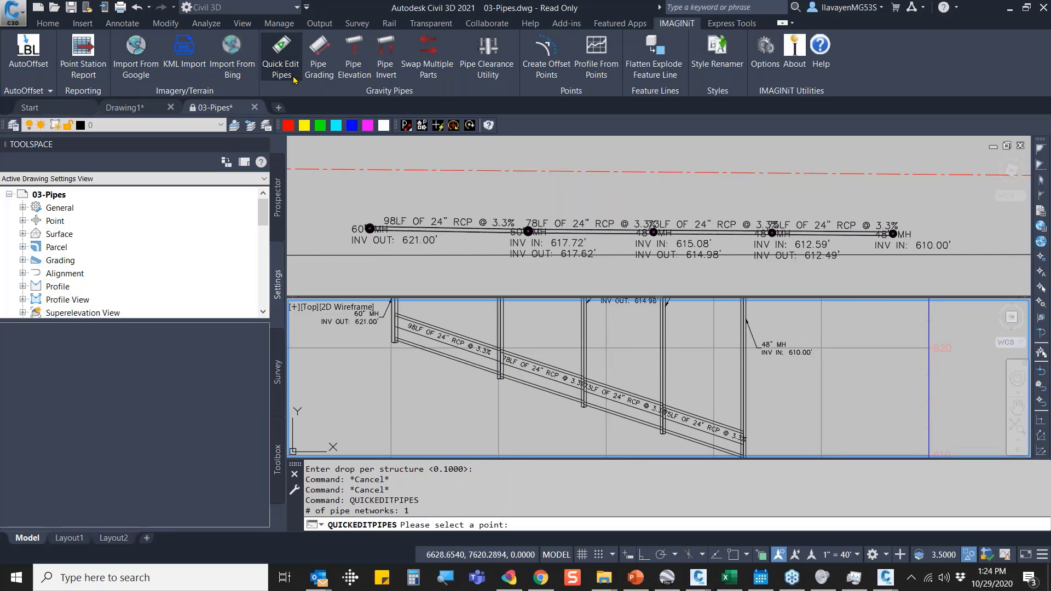
left_click(410, 215)
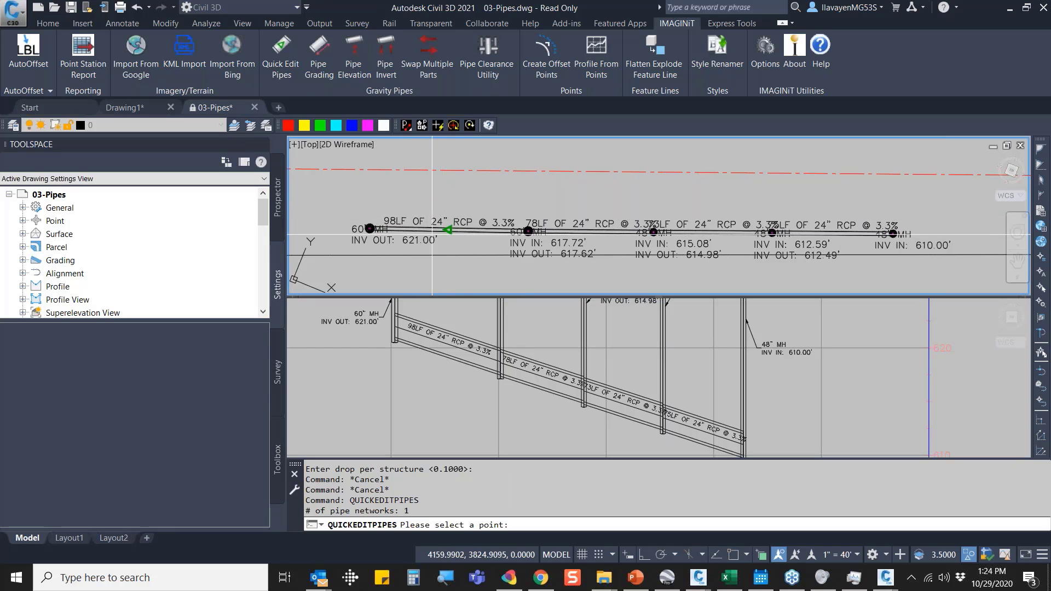
left_click(468, 233)
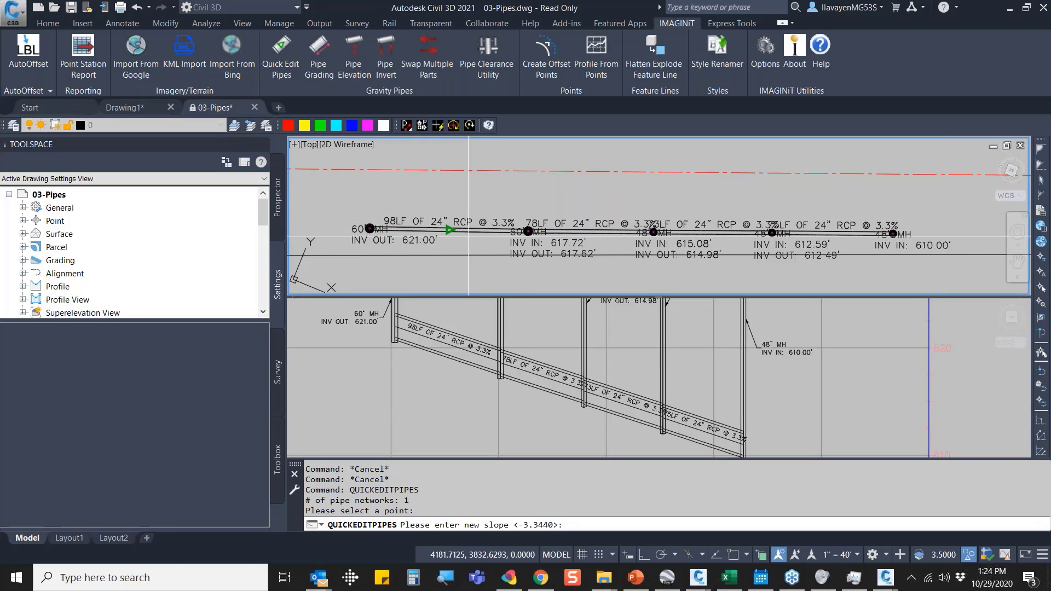
type("-4")
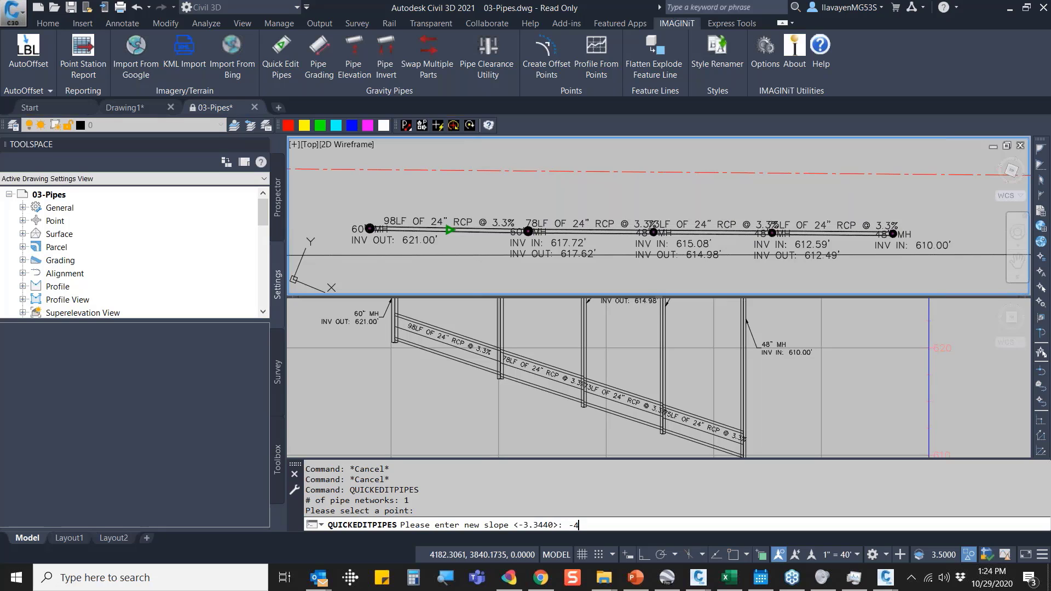
key("Return")
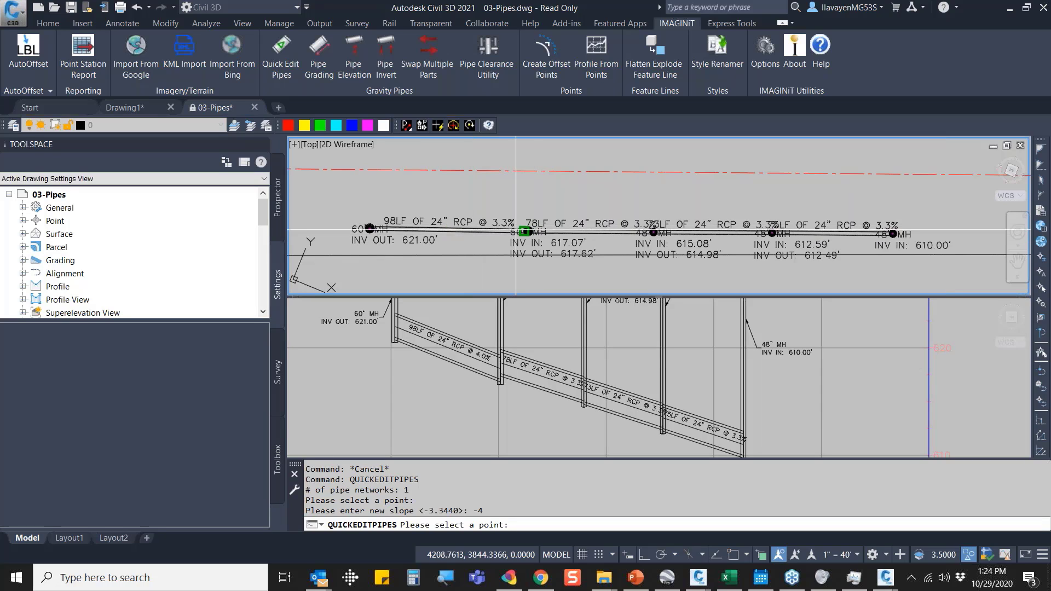
Set the first pipe's end point elevation at the second 60" manhole to 616.
scroll(515, 235, "up", 3)
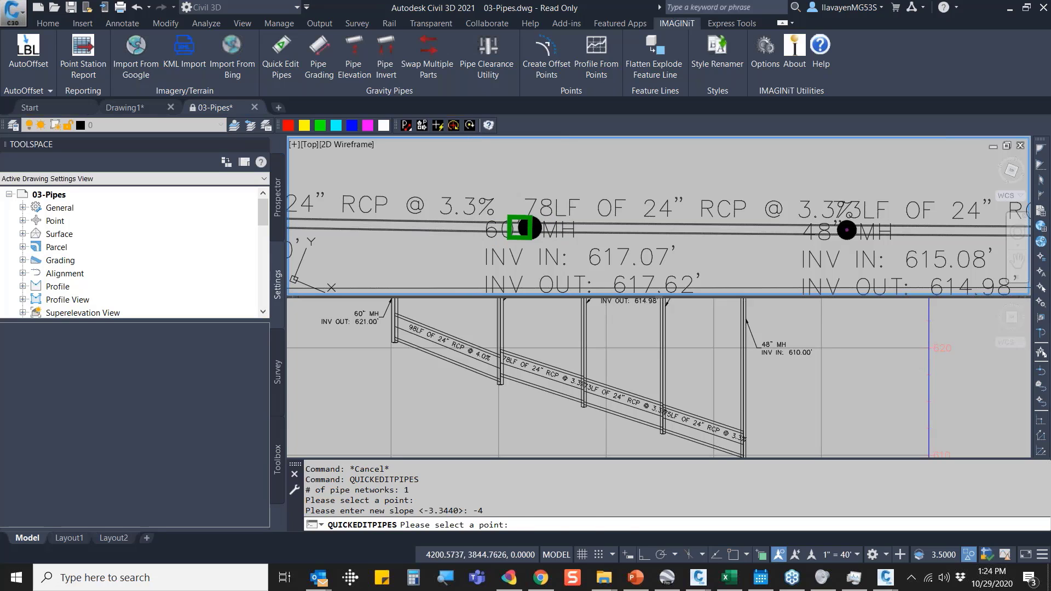
left_click(524, 227)
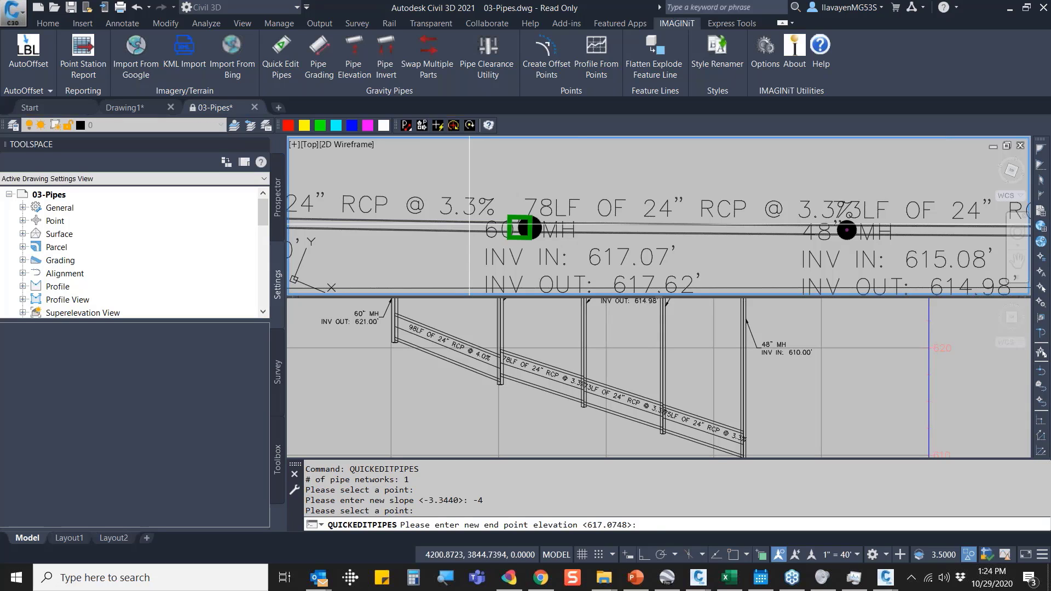
type("616")
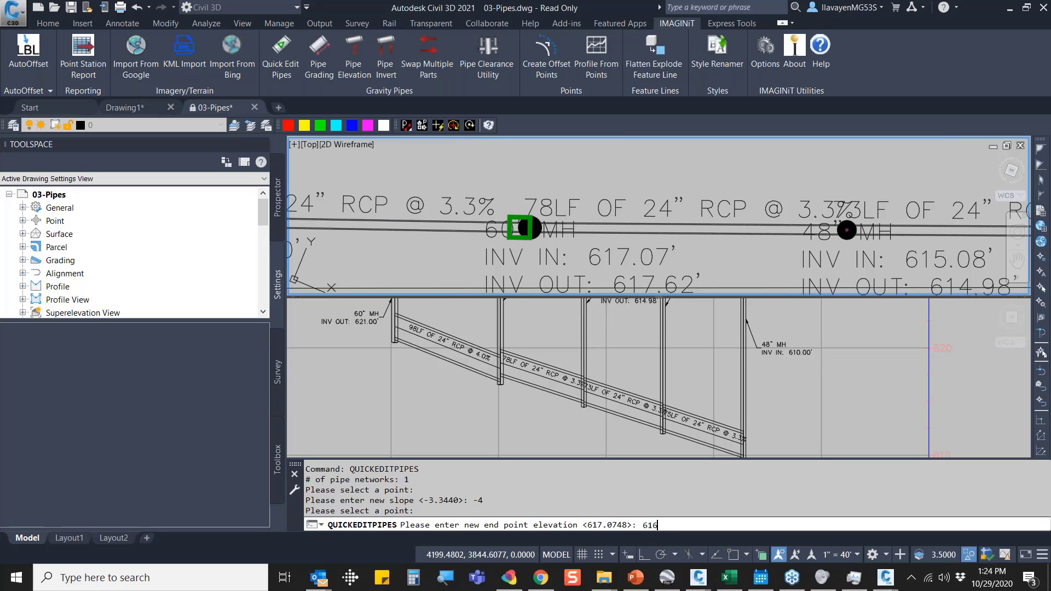
key("Return")
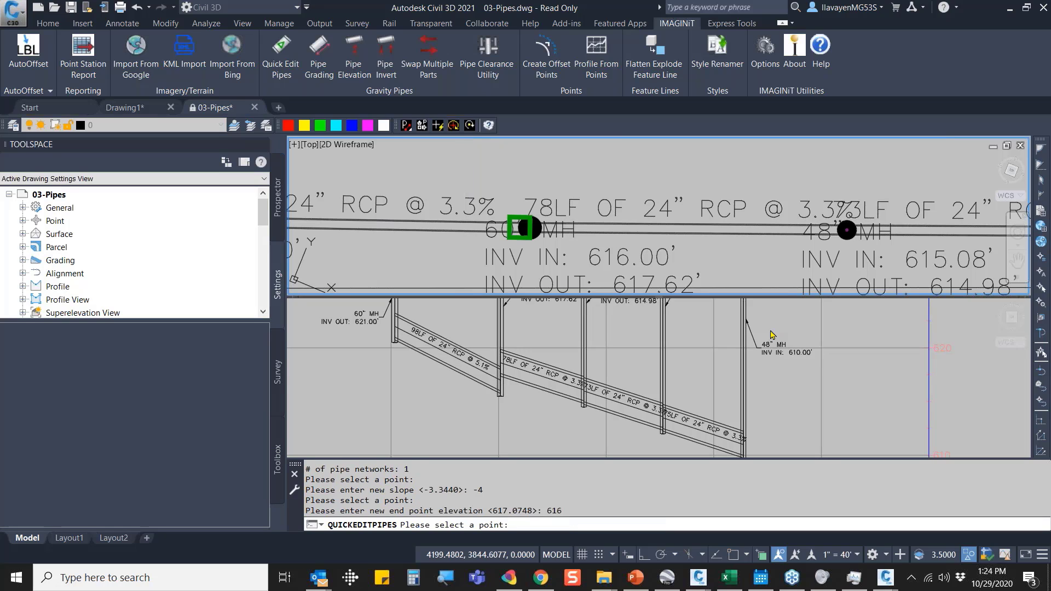
Set the first pipe's end point elevation at the second 60" manhole to 618 and finish quick editing.
left_click(516, 229)
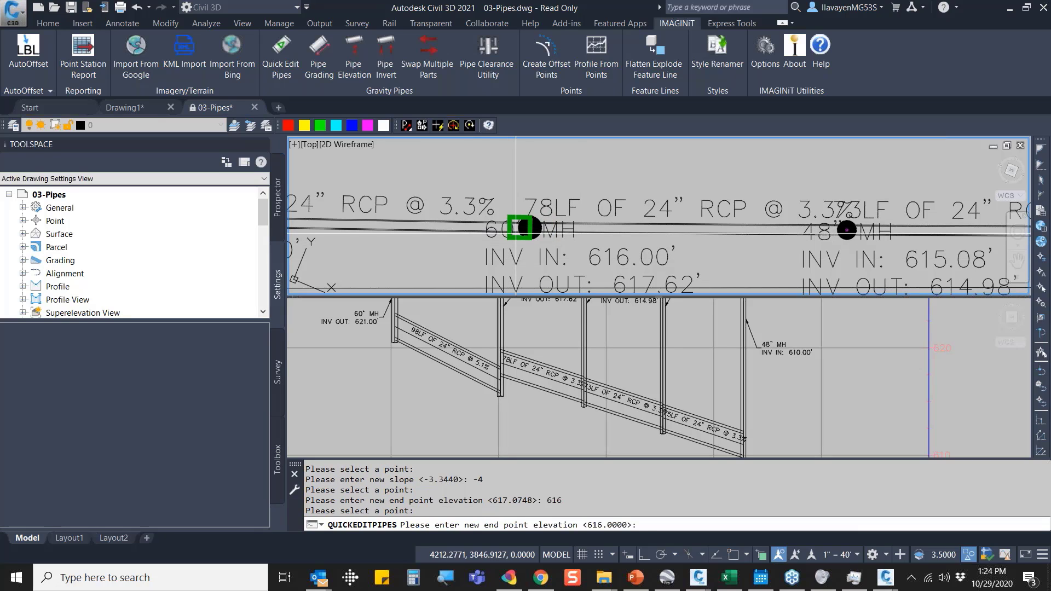
type("618")
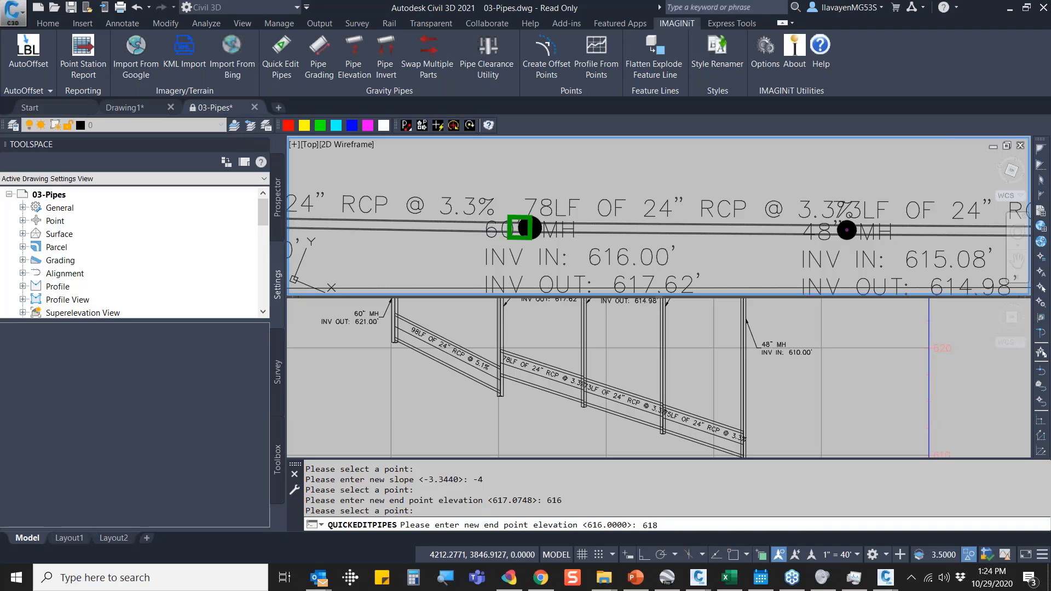
key("Return")
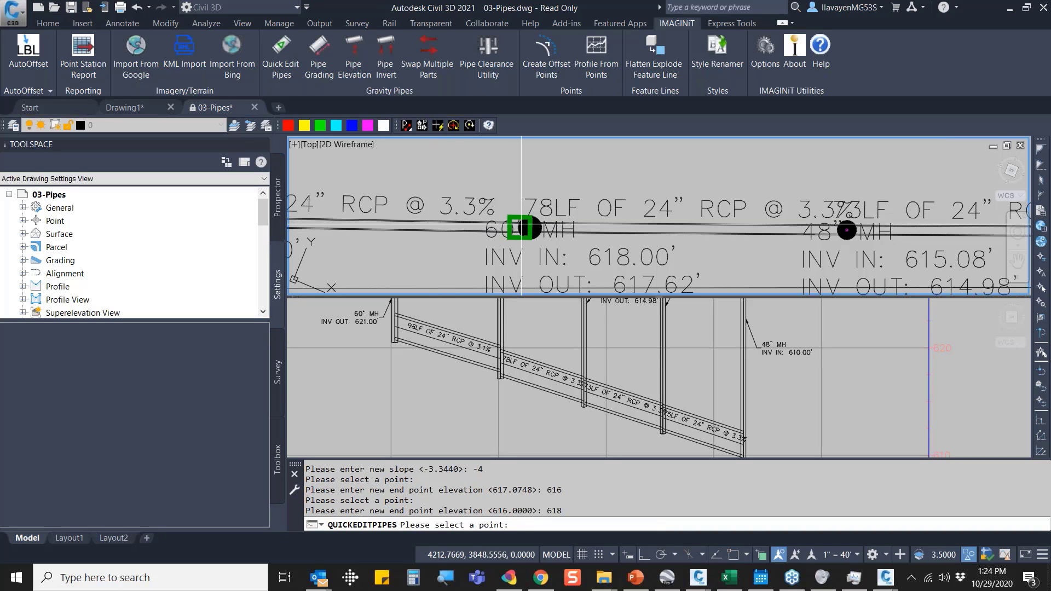
key("Return")
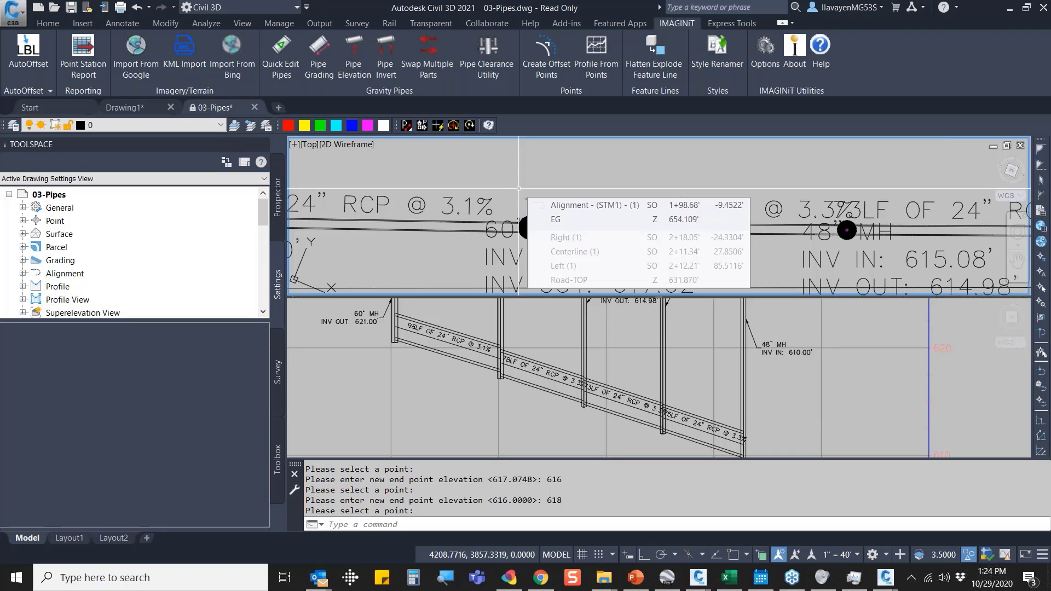
Create a new gravity pipe network with the Storm parts list and Road-TOP as its surface.
scroll(445, 153, "down", 4)
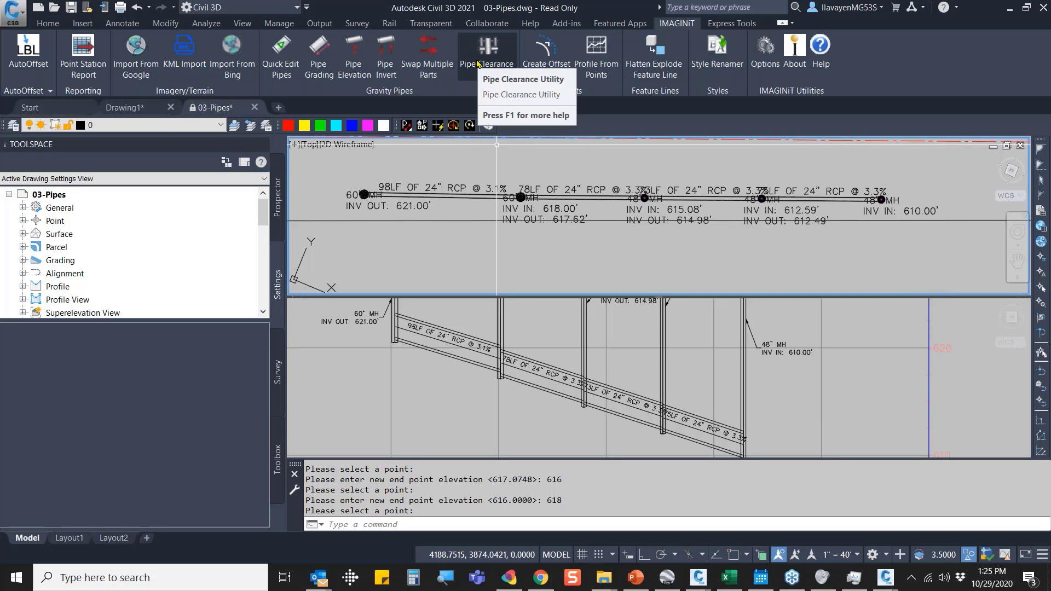
middle_click_drag(579, 202, 485, 212)
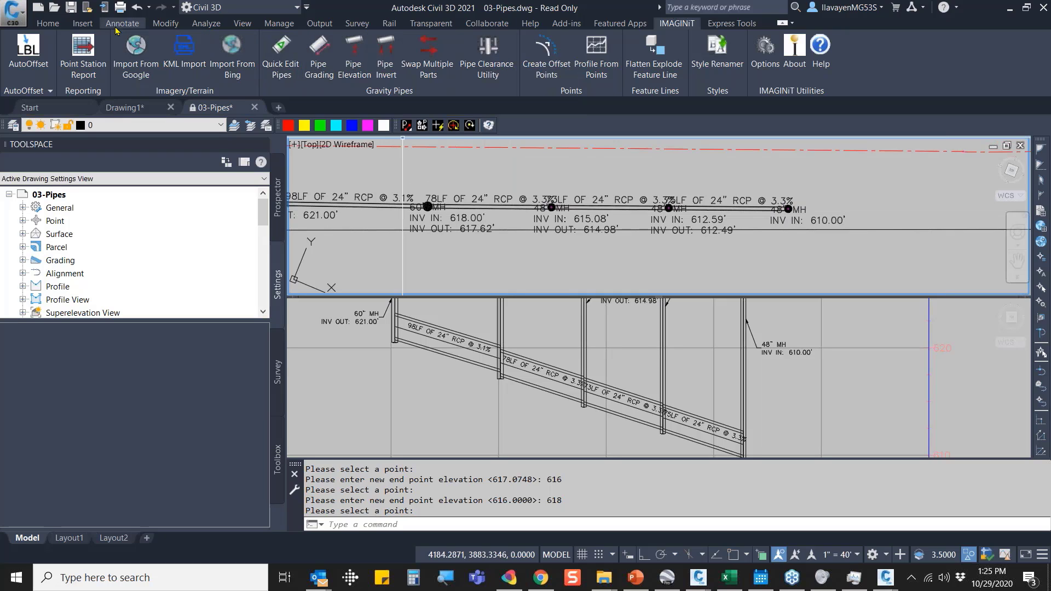
left_click(48, 23)
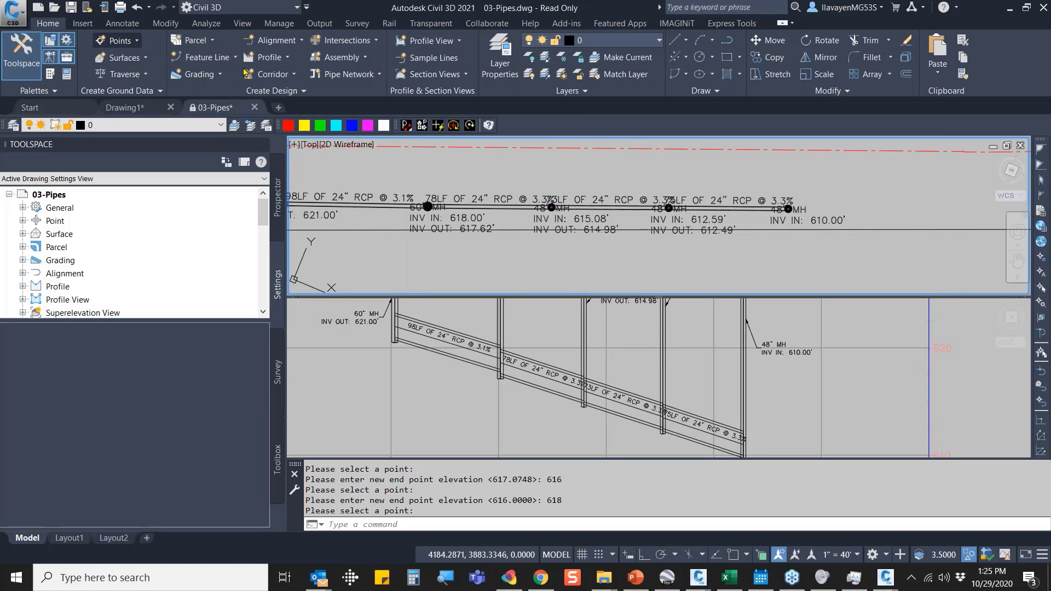
left_click(349, 74)
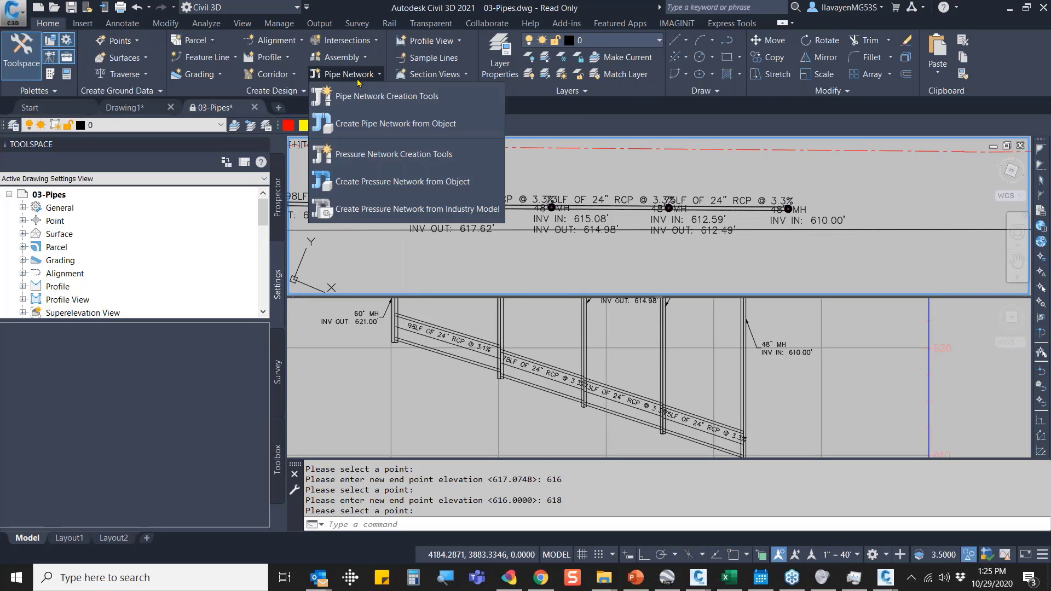
left_click(405, 98)
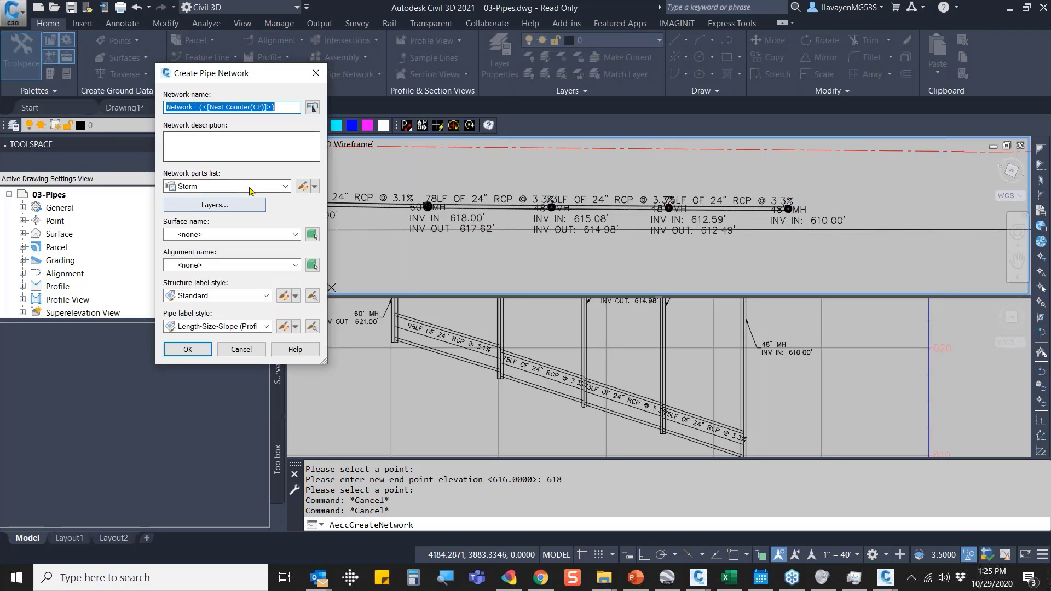
left_click(225, 234)
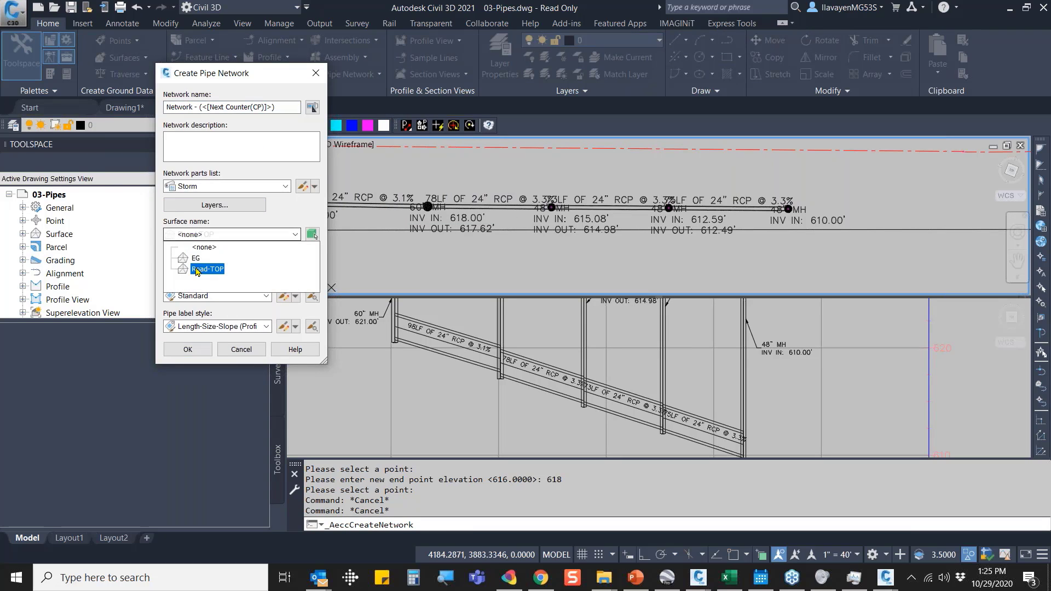
left_click(207, 270)
left_click(188, 349)
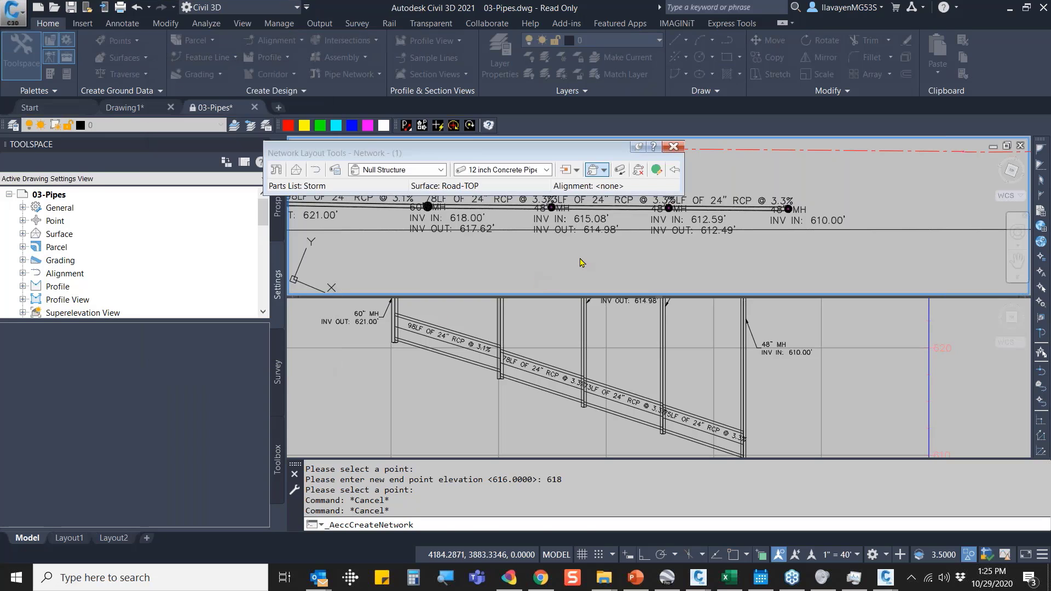
Lay out a 12 inch concrete pipe between two null structures, crossing the storm run between its second-last and third-last manholes.
middle_click_drag(627, 217, 573, 241)
left_click(573, 241)
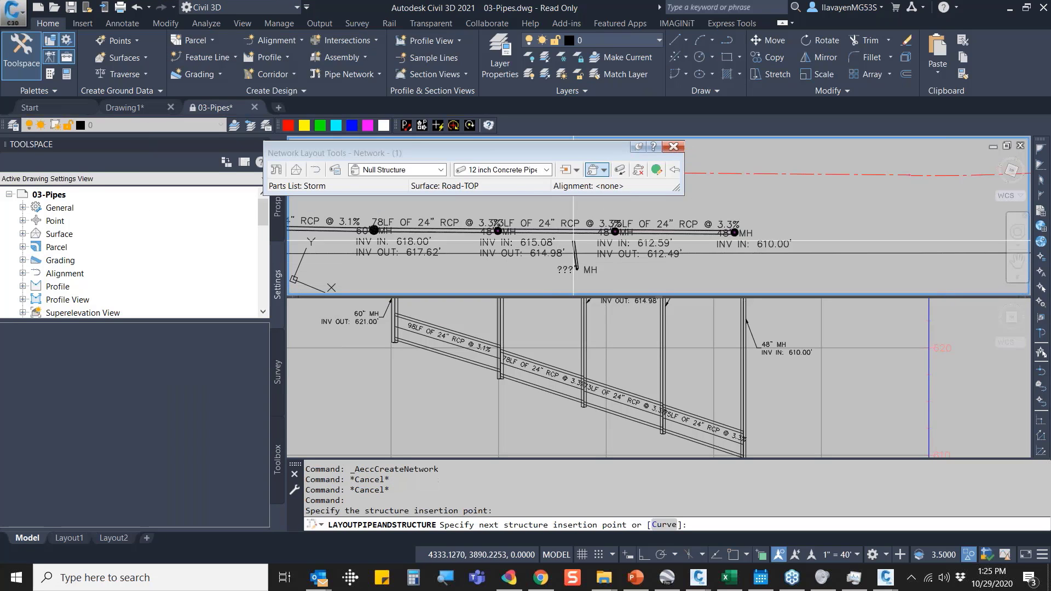
left_click(576, 202)
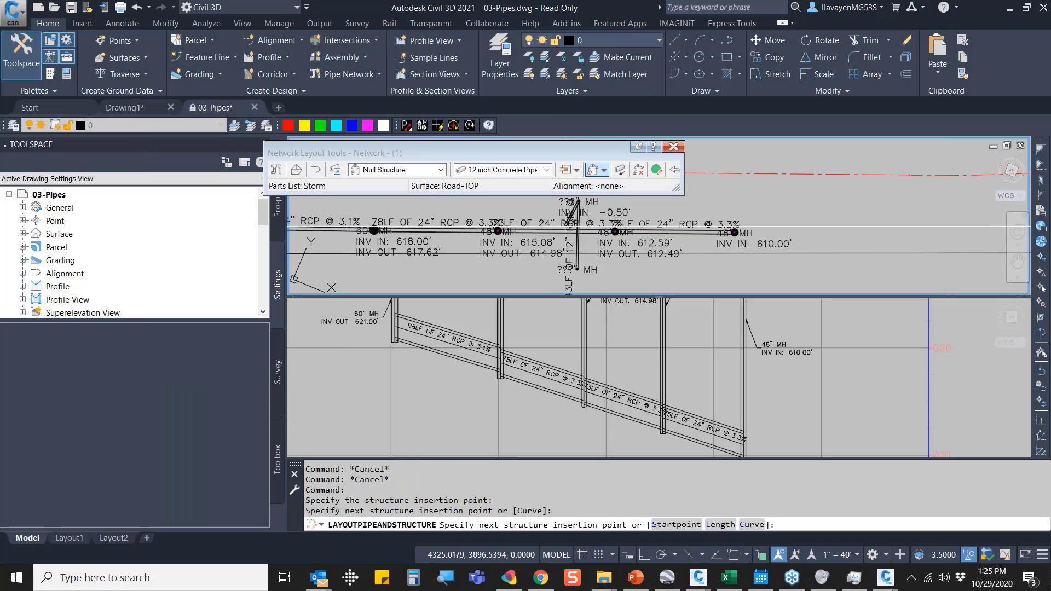
key("Return")
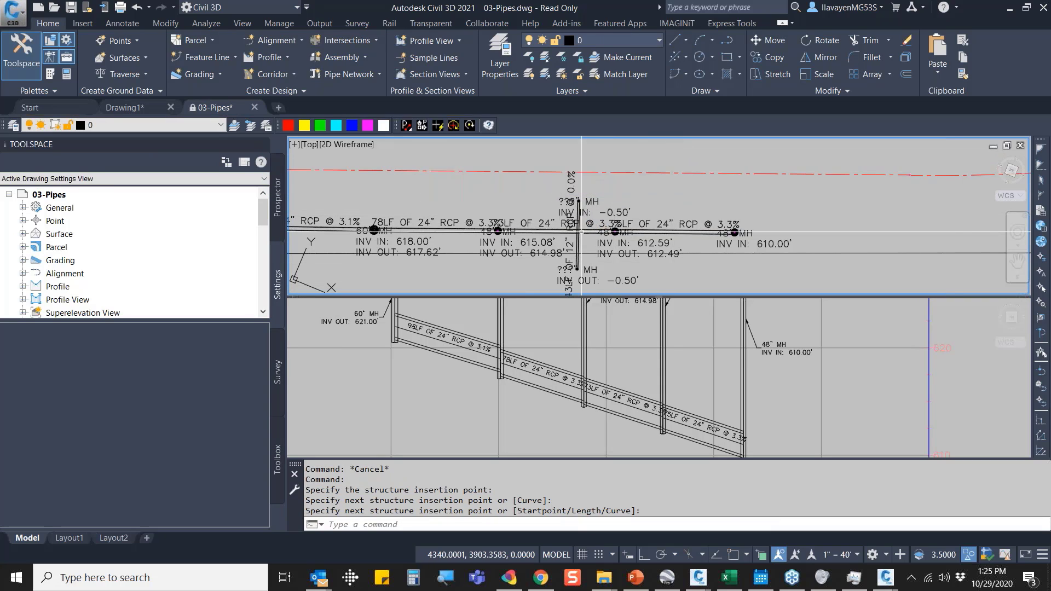
Label the clearance between the 24" storm pipe and the crossing 12" pipe with the Pipe Clearance Utility.
scroll(581, 232, "up", 3)
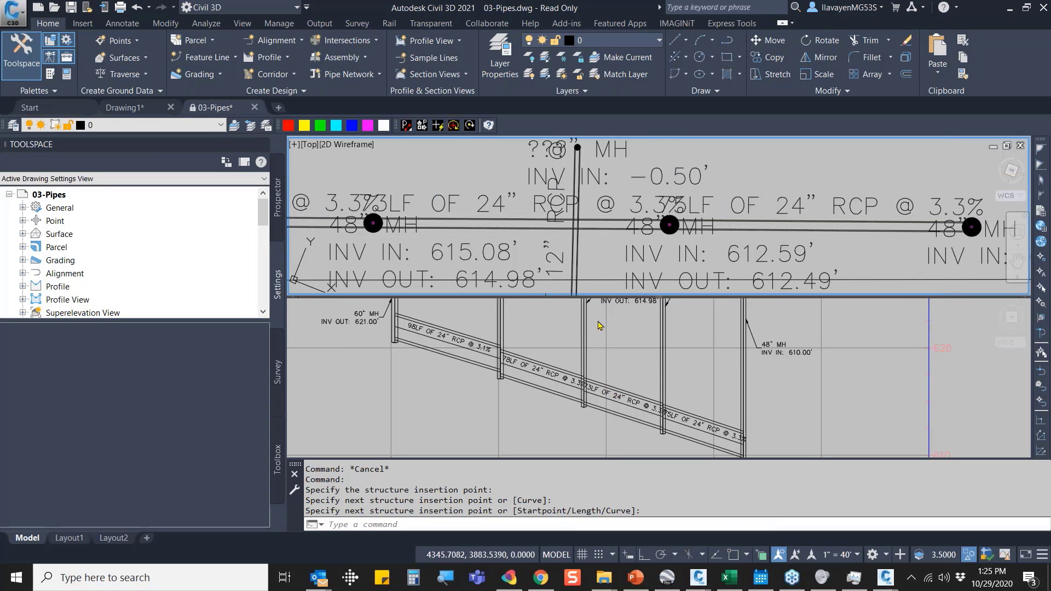
left_click(686, 23)
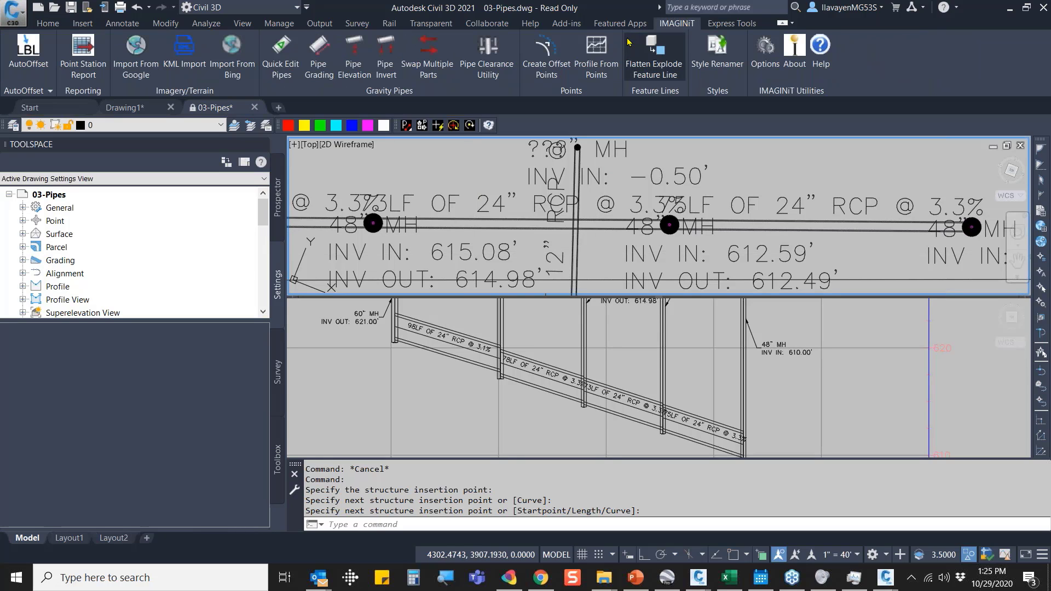
left_click(489, 55)
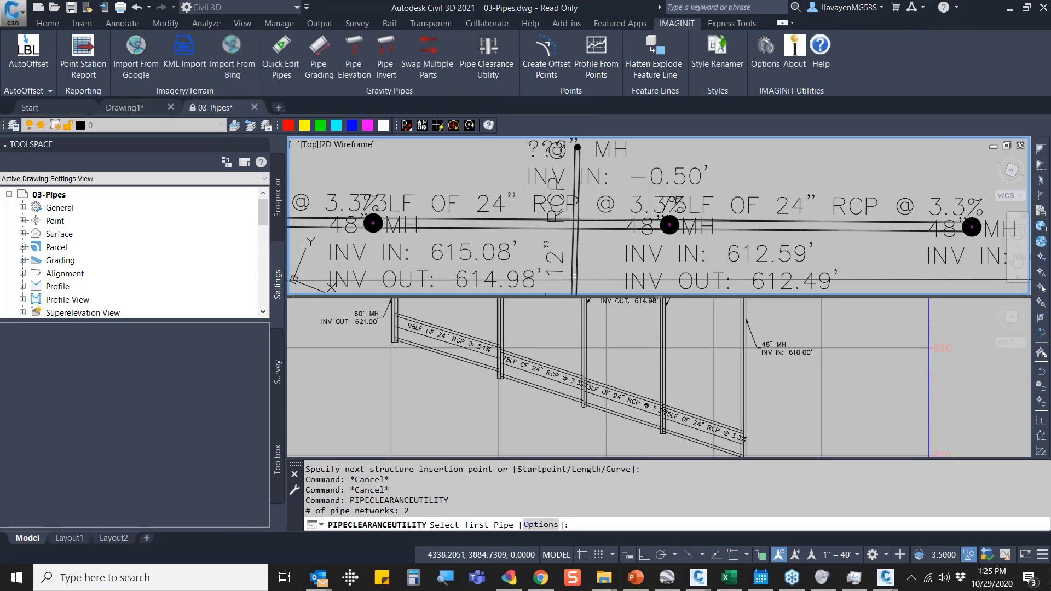
left_click(547, 226)
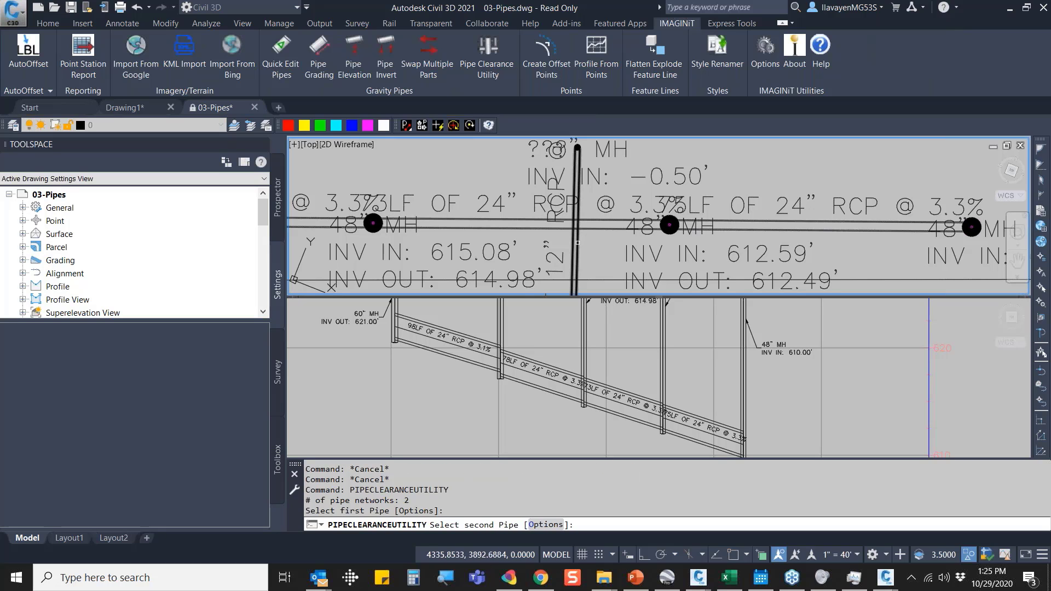
left_click(577, 242)
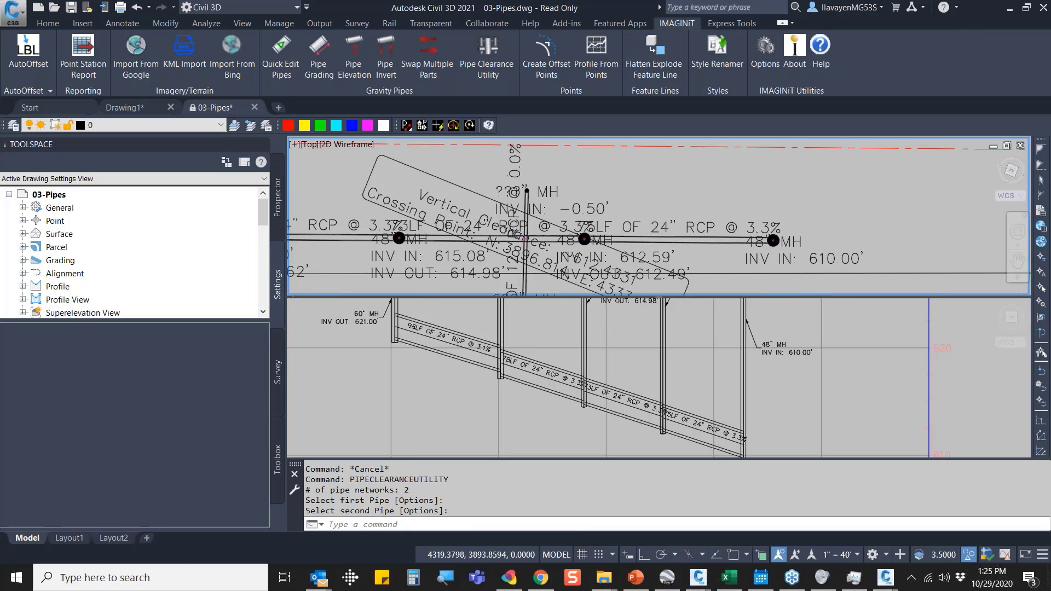
Move the vertical clearance label away from the pipe crossing to open space above the run, keeping its leader on the crossing.
left_click(523, 235)
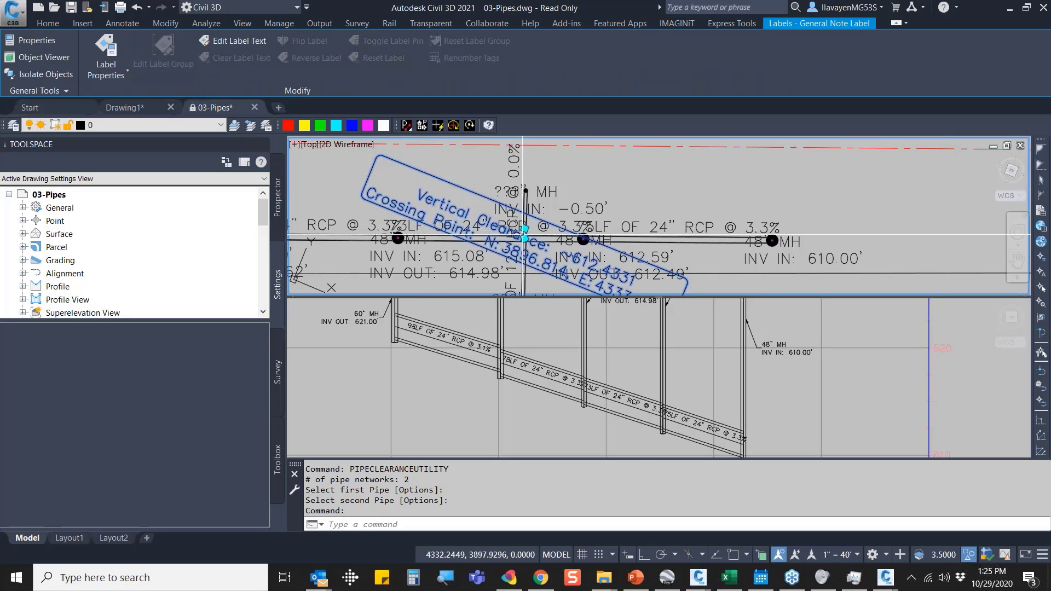
left_click(525, 229)
middle_click_drag(594, 204, 568, 228)
left_click(607, 191)
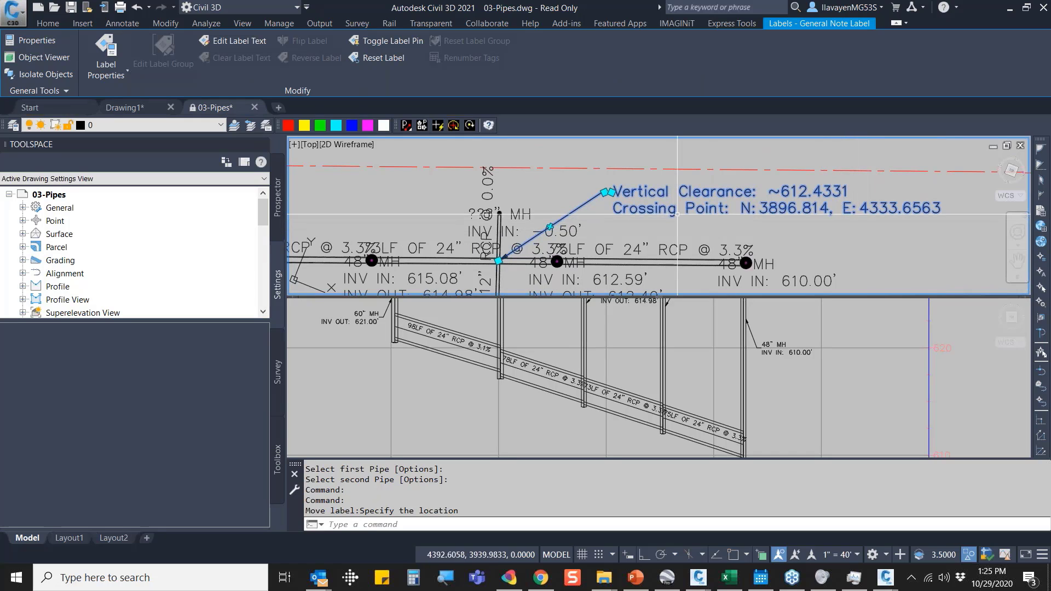
mouse_move(628, 205)
middle_mouse_down()
mouse_move(546, 201)
mouse_move(609, 212)
middle_mouse_up()
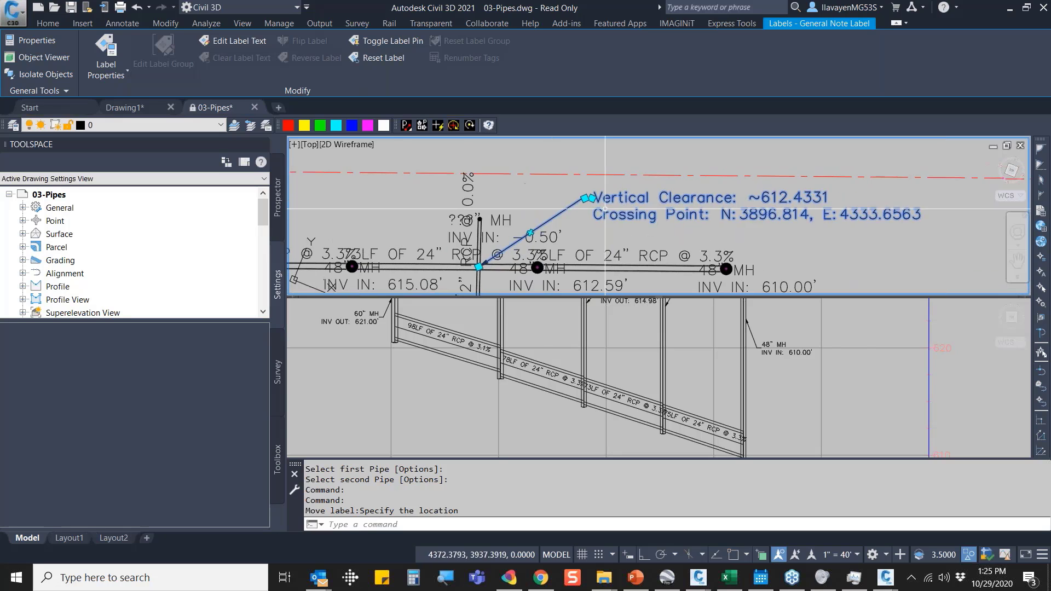
key("Escape")
scroll(627, 204, "down", 2)
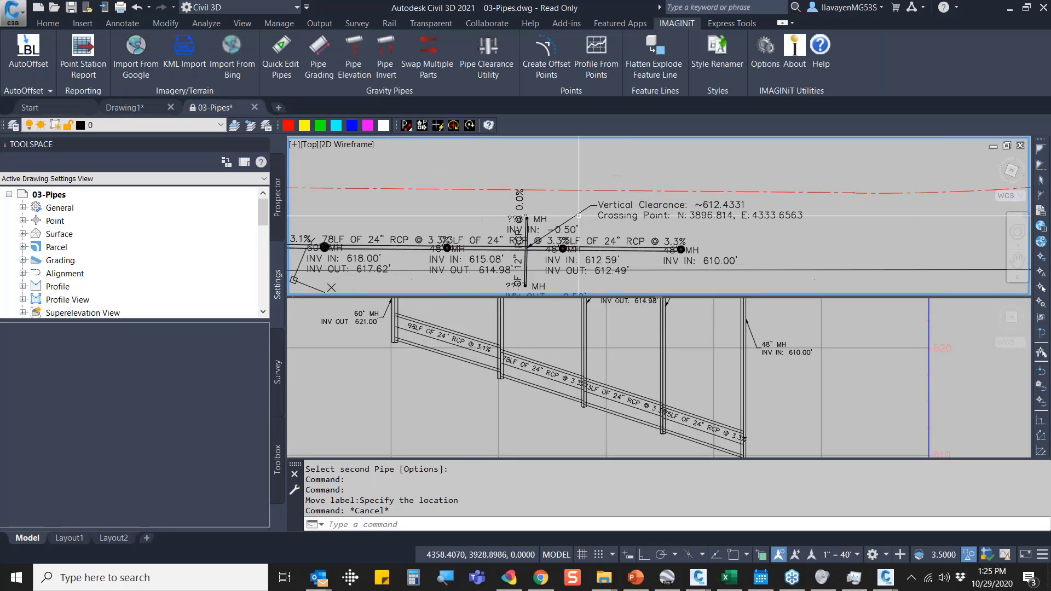
Review the Pipe Clearance Utility's label configuration options, including the displayed properties and note label style, without changing them.
left_click(488, 54)
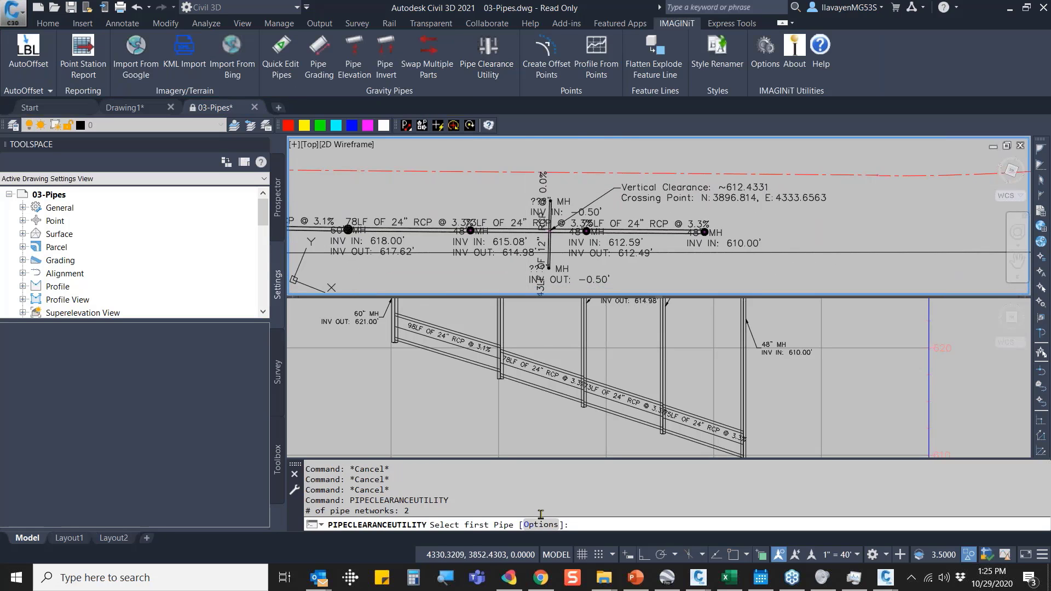
left_click(541, 525)
left_click_drag(250, 47, 500, 73)
left_click(501, 132)
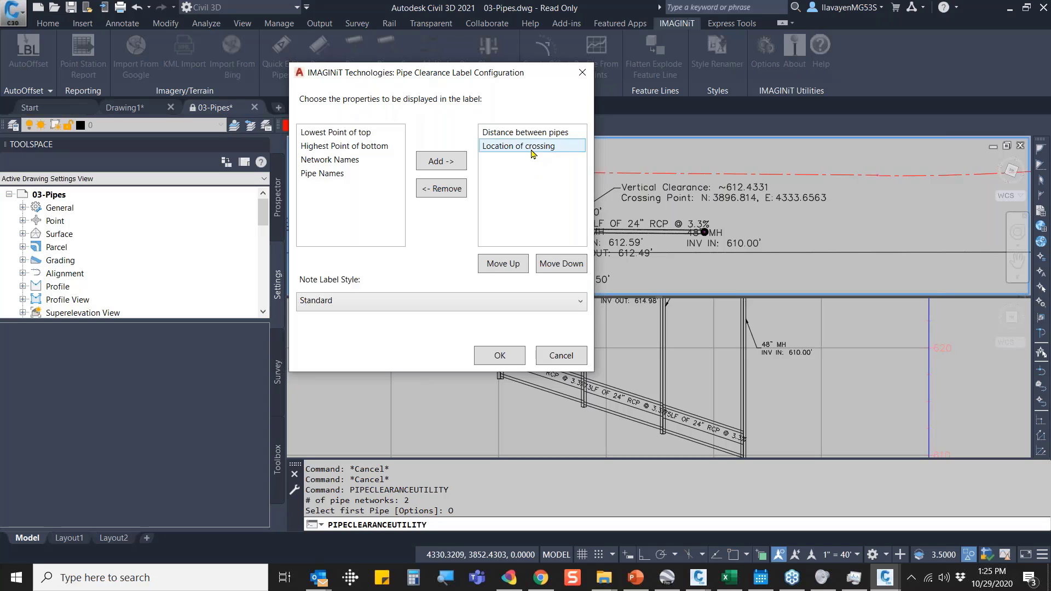
left_click(581, 74)
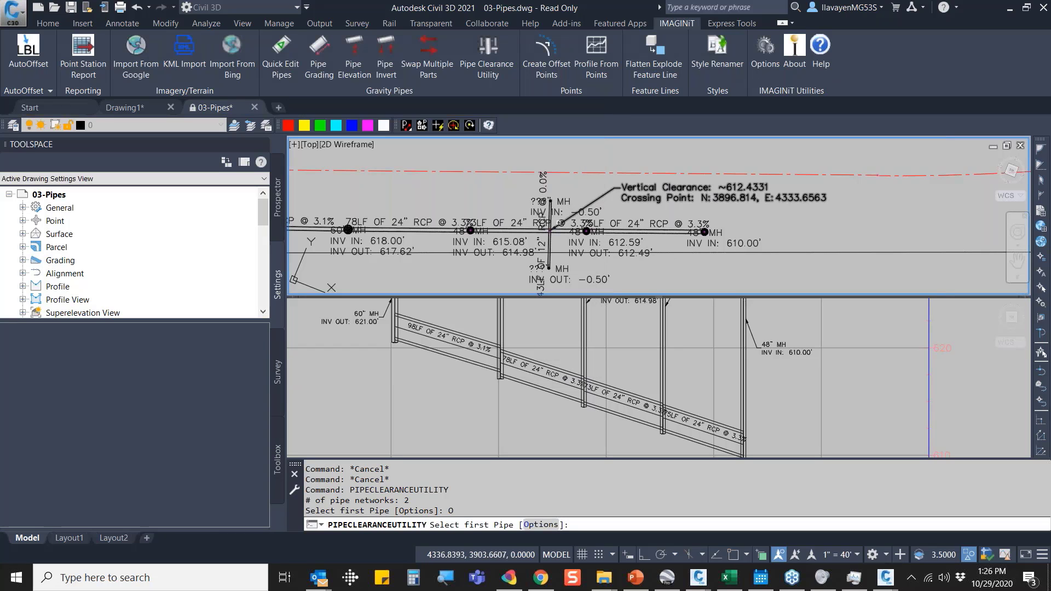
key("Escape")
Inspect the vertical separation of the two crossing pipes in the Object Viewer and return to the clearance label in plan.
scroll(560, 242, "up", 2)
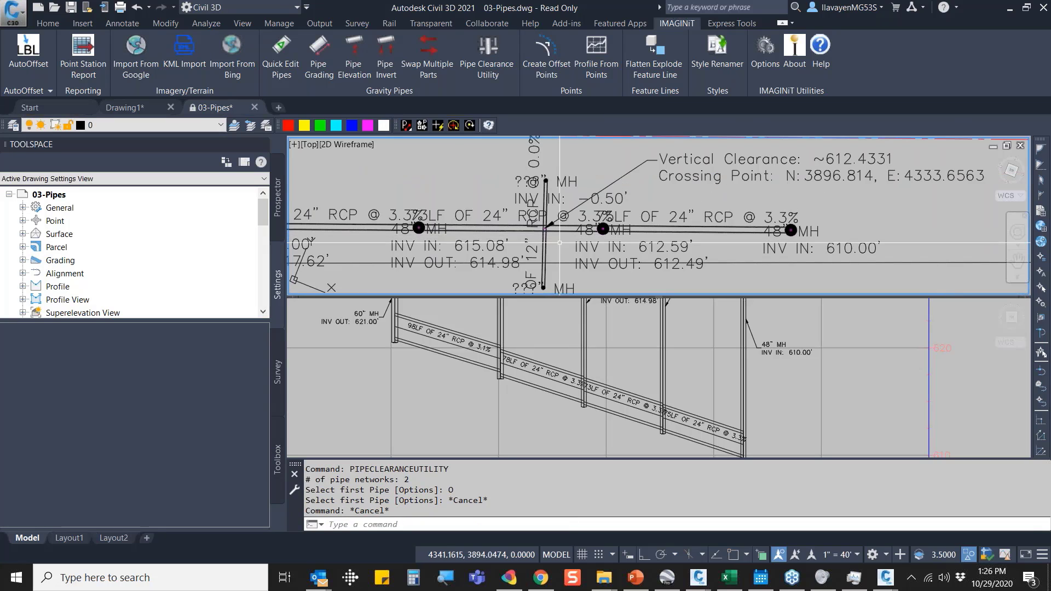
scroll(560, 243, "up", 2)
left_click(568, 241)
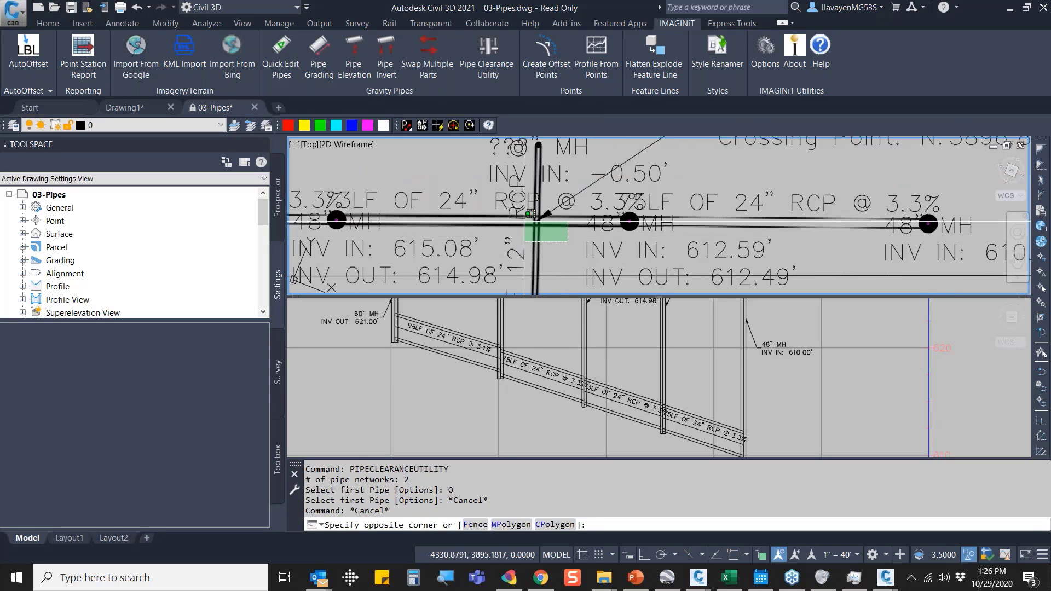
left_click(530, 215)
right_click(558, 253)
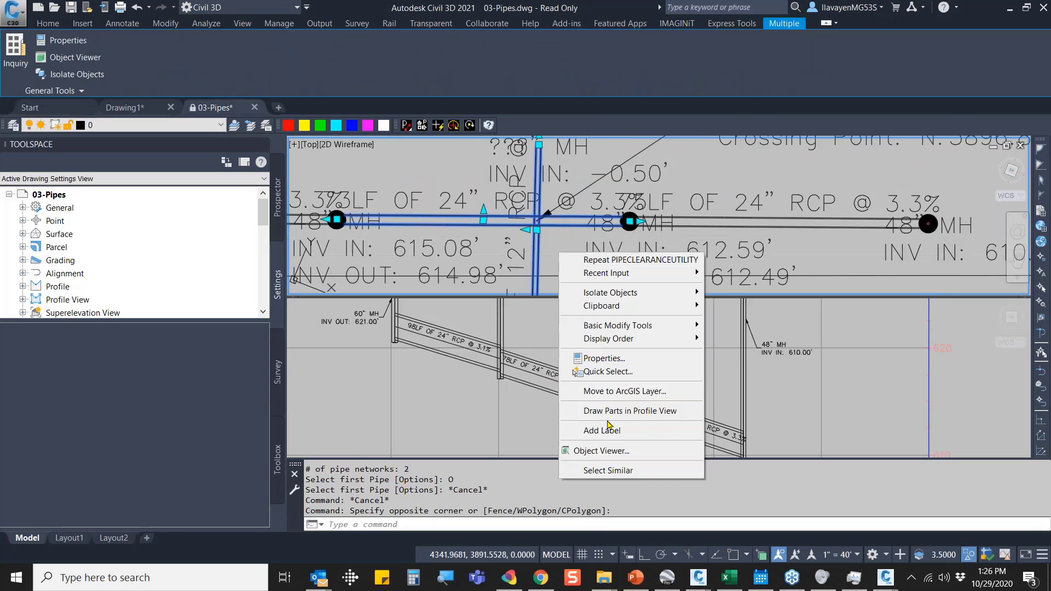
left_click(613, 453)
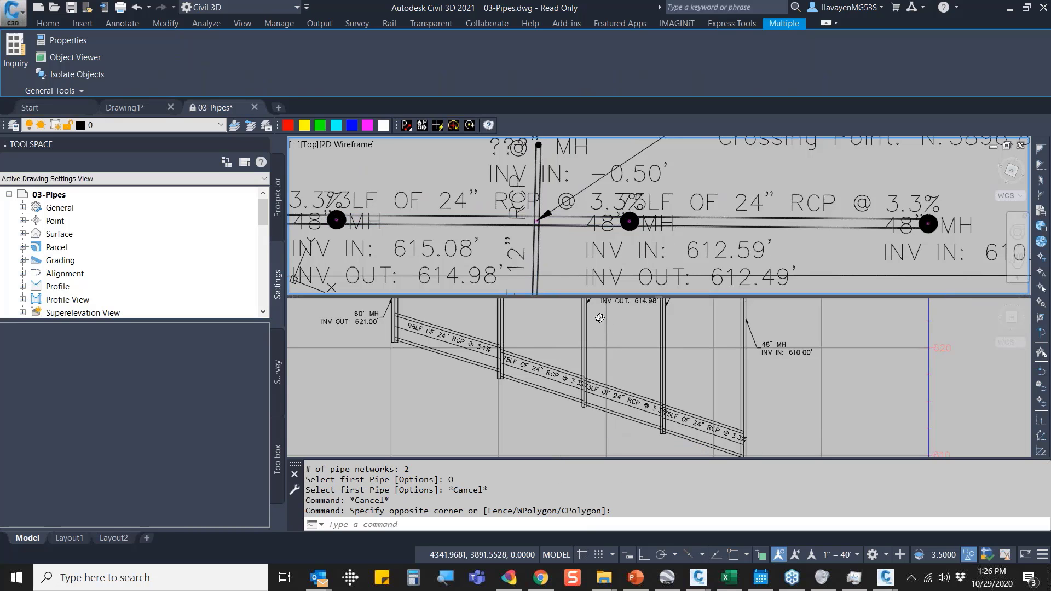
left_click_drag(601, 318, 590, 245)
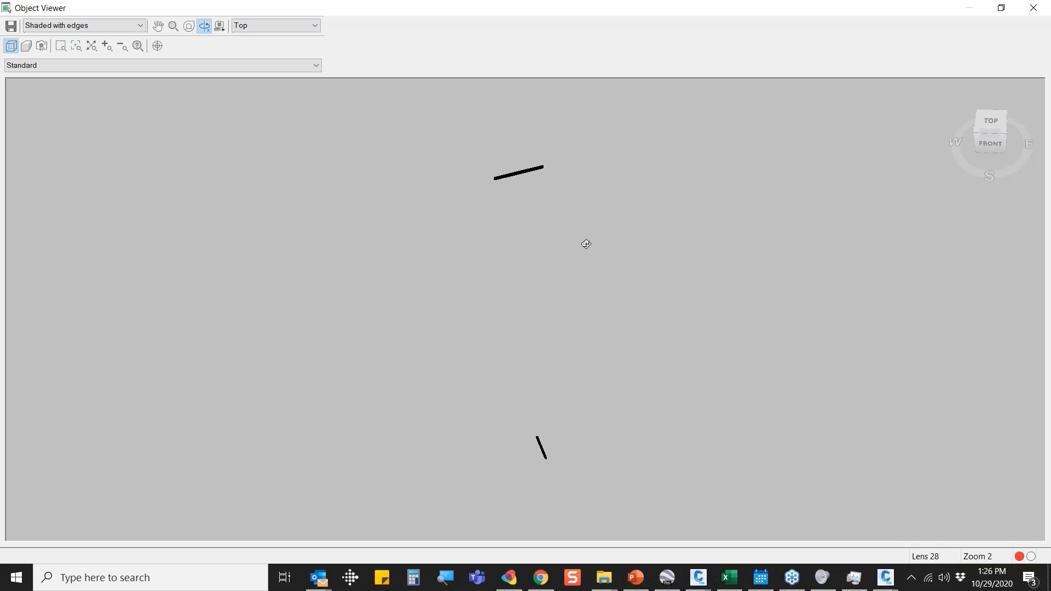
left_click(1035, 7)
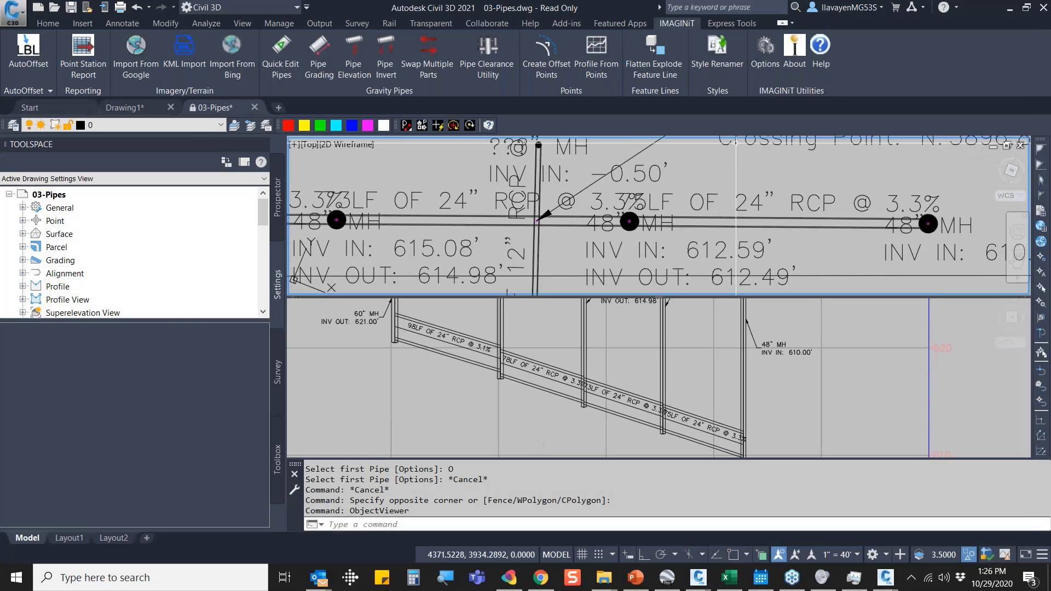
scroll(684, 203, "down", 2)
middle_click_drag(687, 202, 660, 200)
middle_click_drag(706, 167, 655, 200)
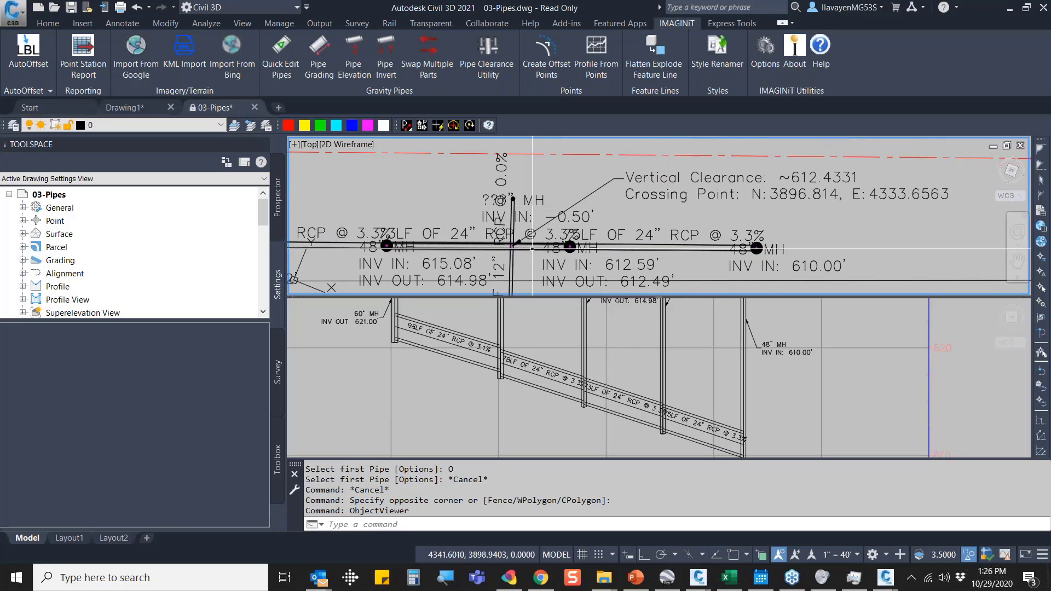
mouse_move(532, 248)
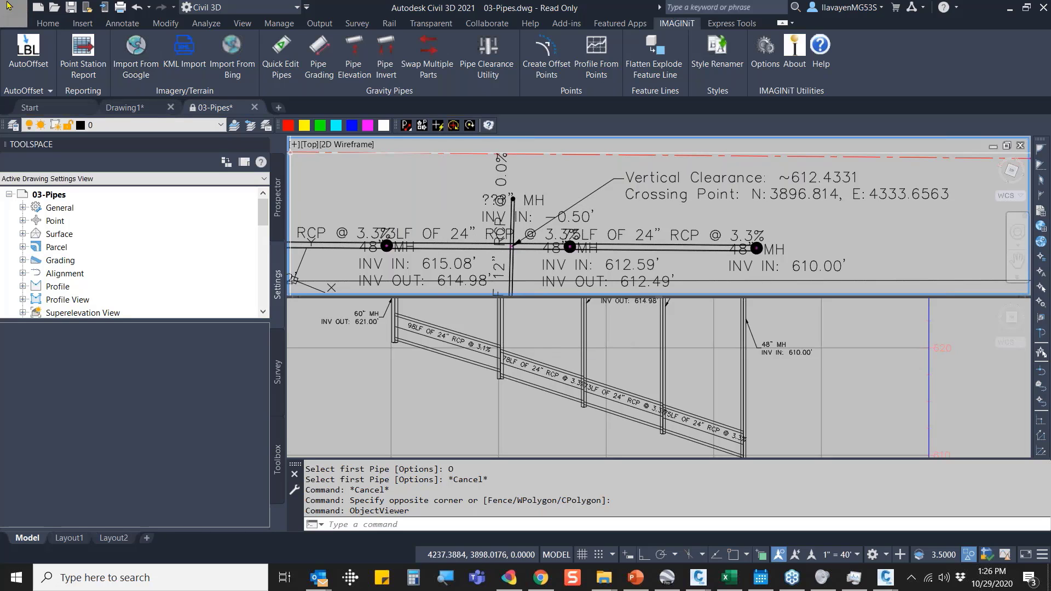
Open 04-OffsetPoints.dwg as read-only and dismiss the event viewer.
left_click(57, 8)
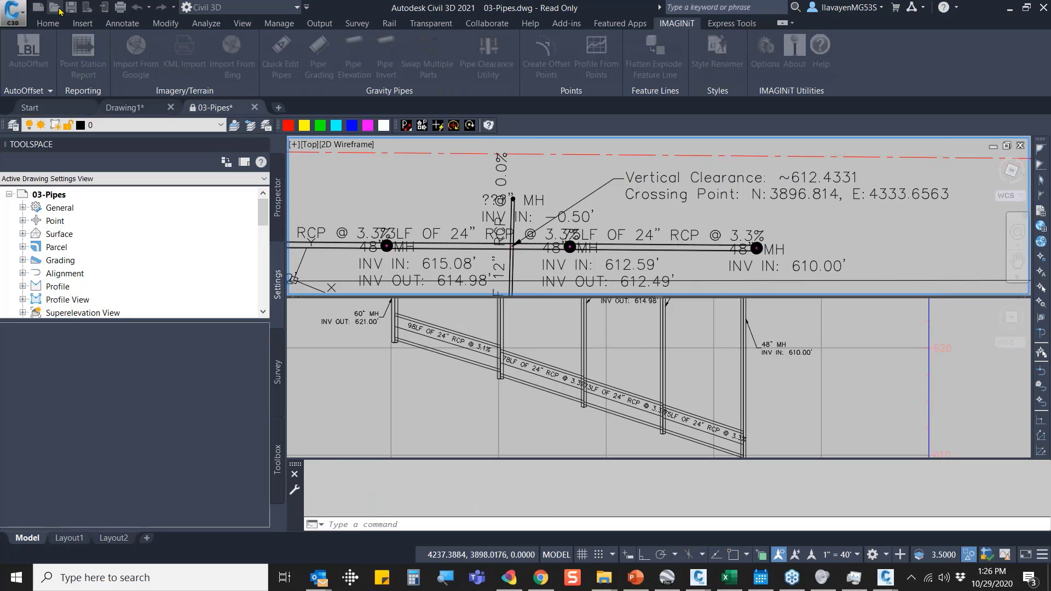
left_click(416, 219)
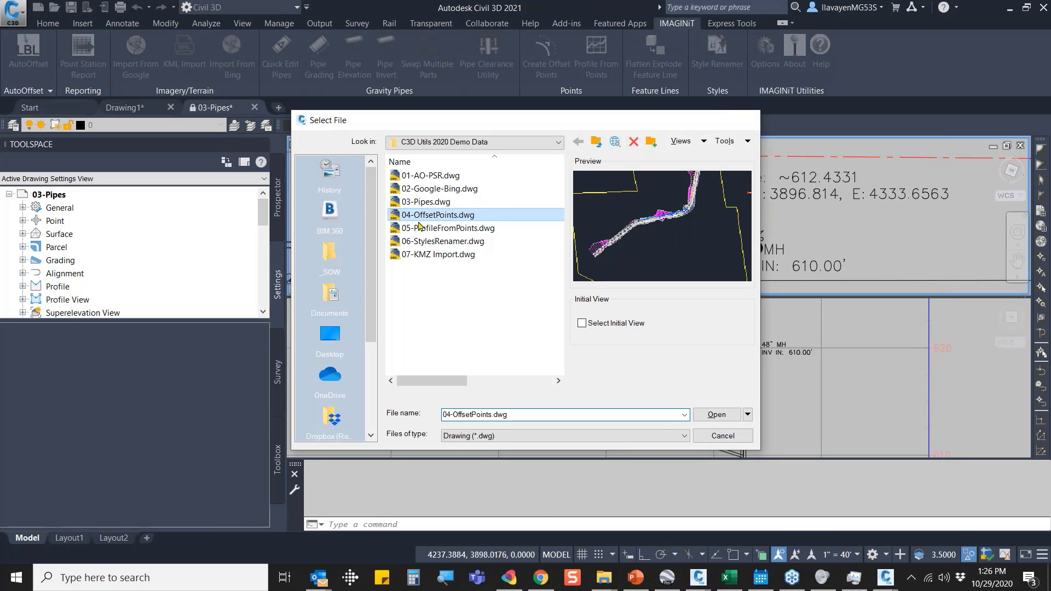
key("Return")
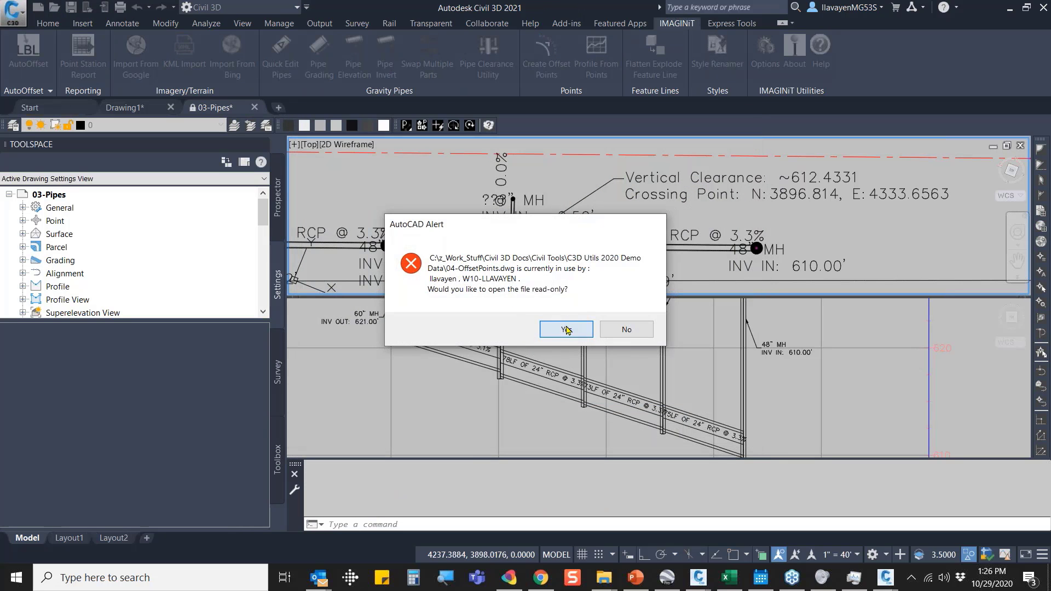
left_click(566, 329)
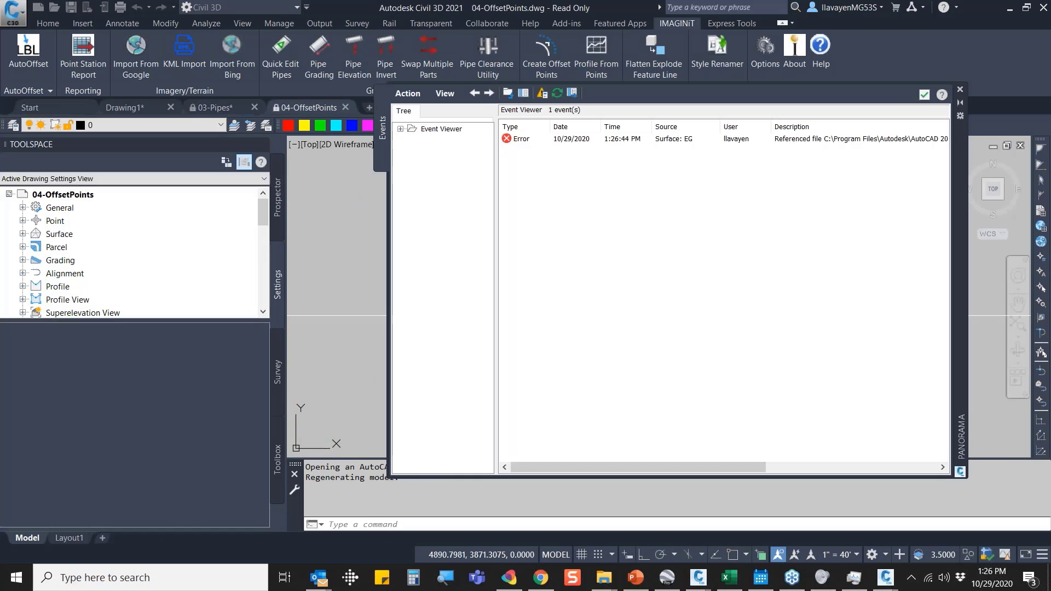
left_click(924, 94)
scroll(654, 247, "up", 6)
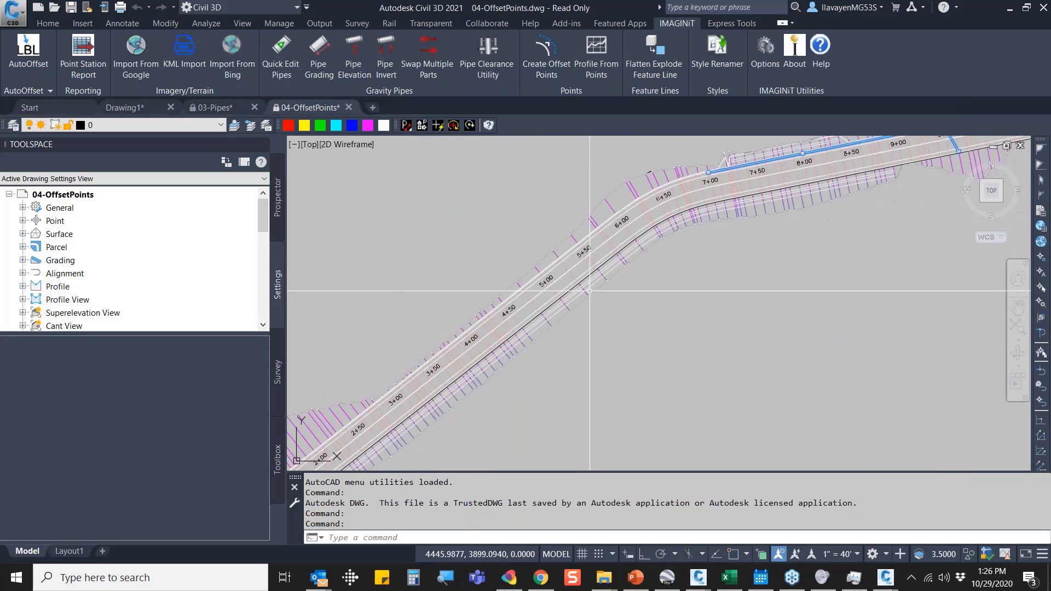
Inspect the road corridor in 3D in the Object Viewer, orbiting and enlarging its bend, and return to plan.
left_click(578, 303)
left_click(577, 303)
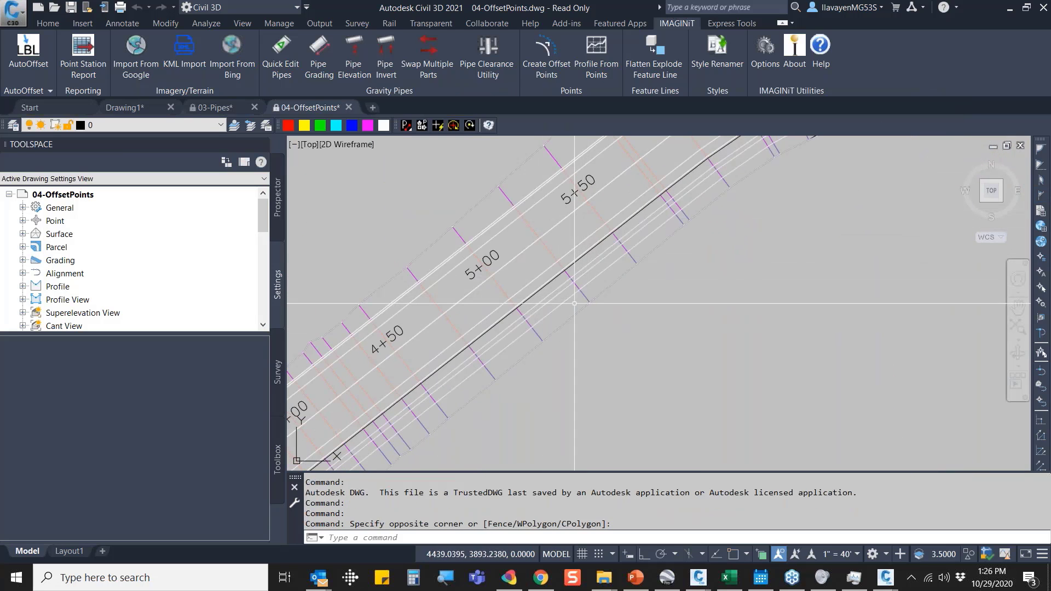
left_click(584, 296)
right_click(624, 308)
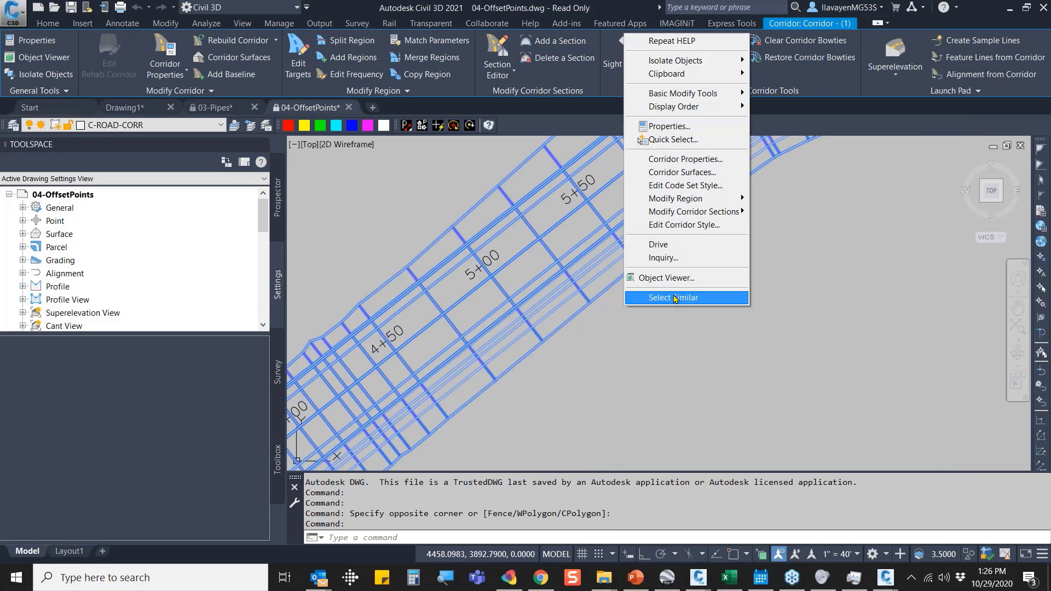
left_click(674, 278)
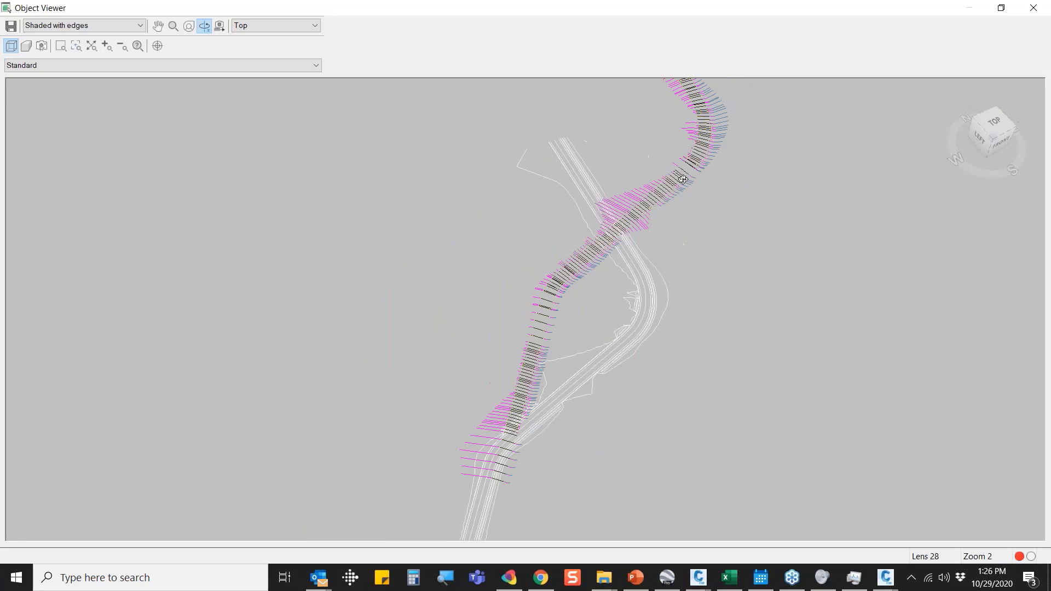
left_click_drag(663, 252, 666, 210)
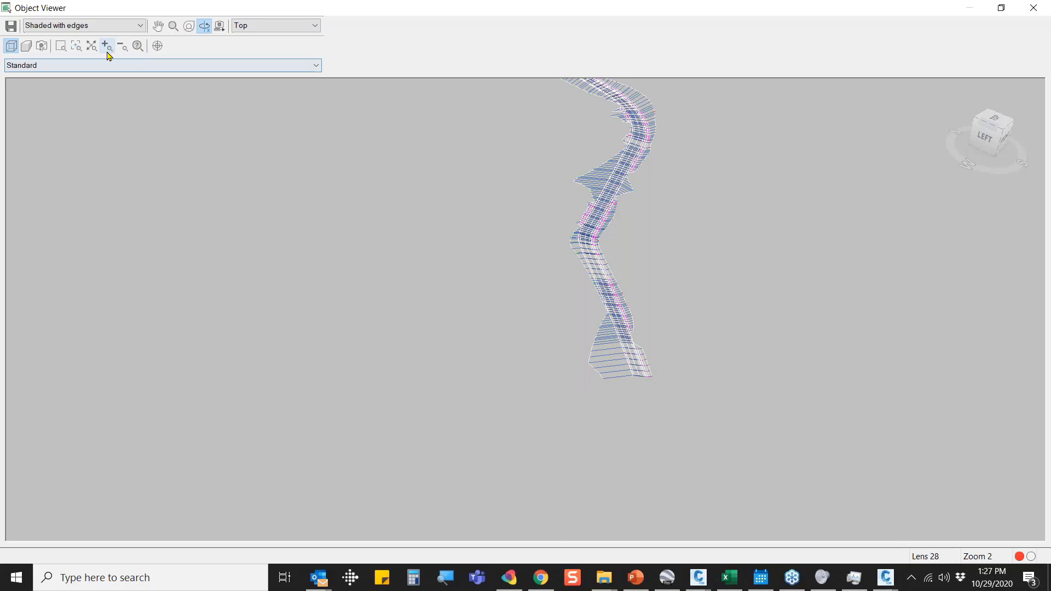
left_click(76, 46)
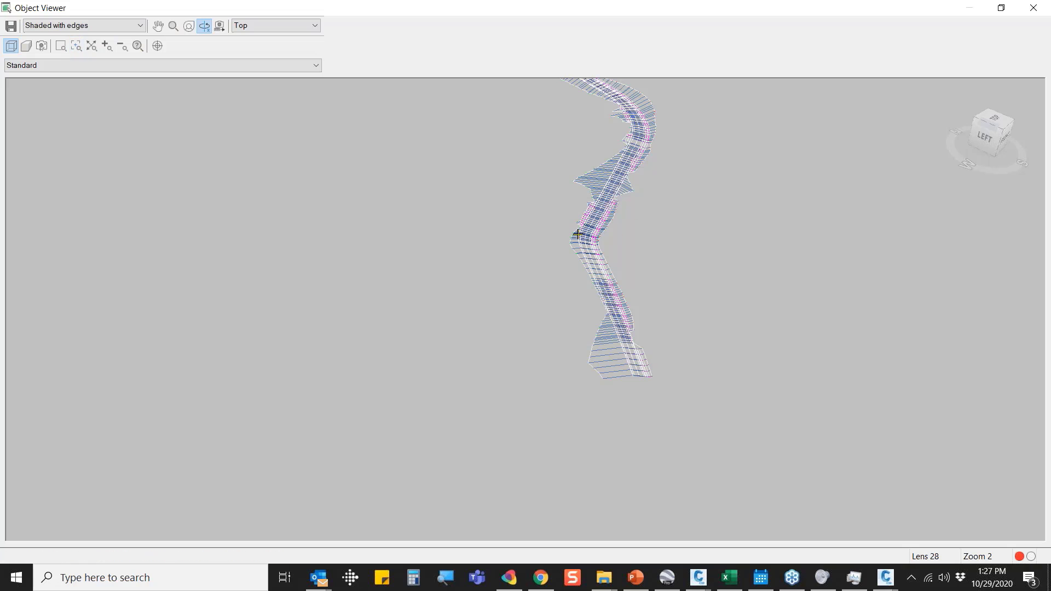
left_click(606, 230)
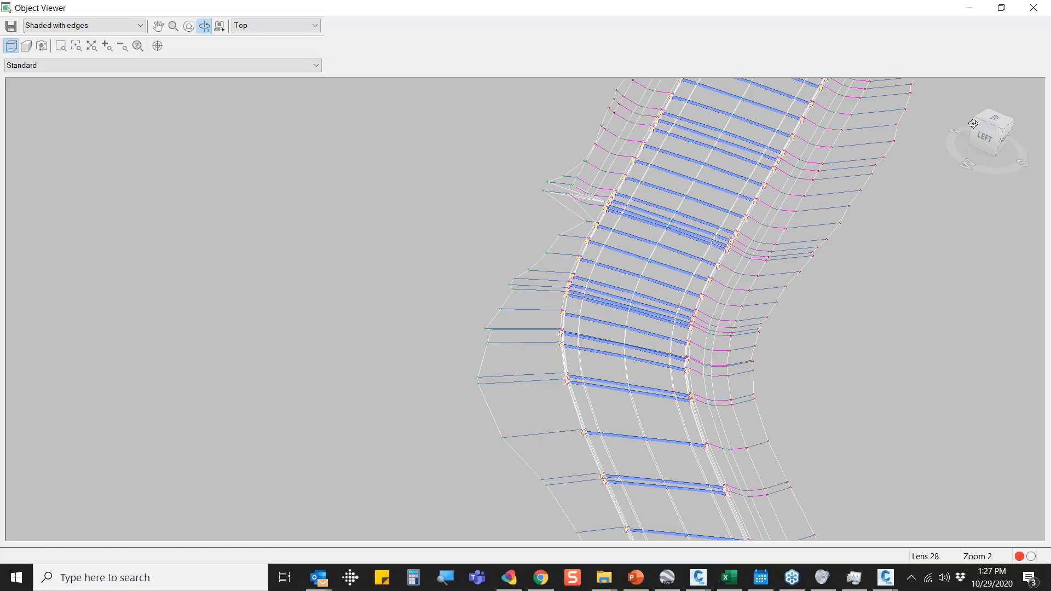
left_click(1047, 7)
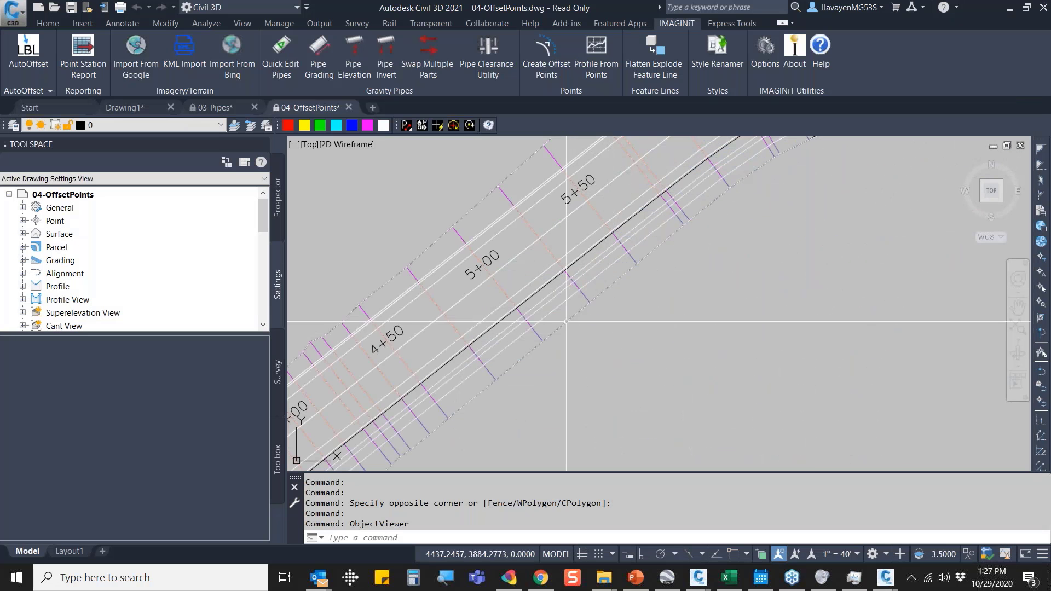
Hide the road corridor so the alignment and its feature lines can be picked in plan.
middle_click_drag(566, 321, 656, 250)
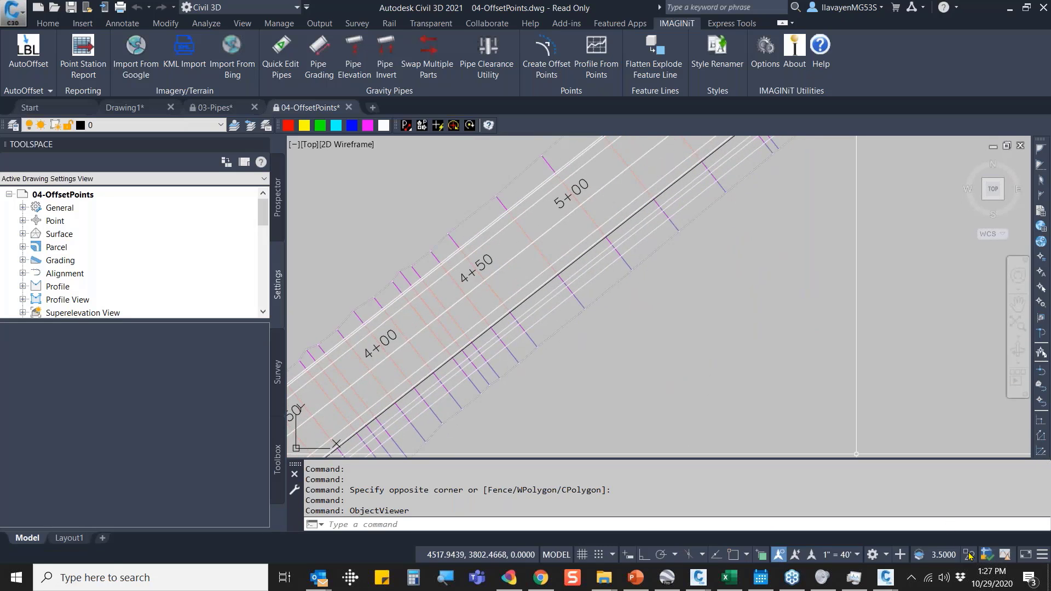
left_click(969, 556)
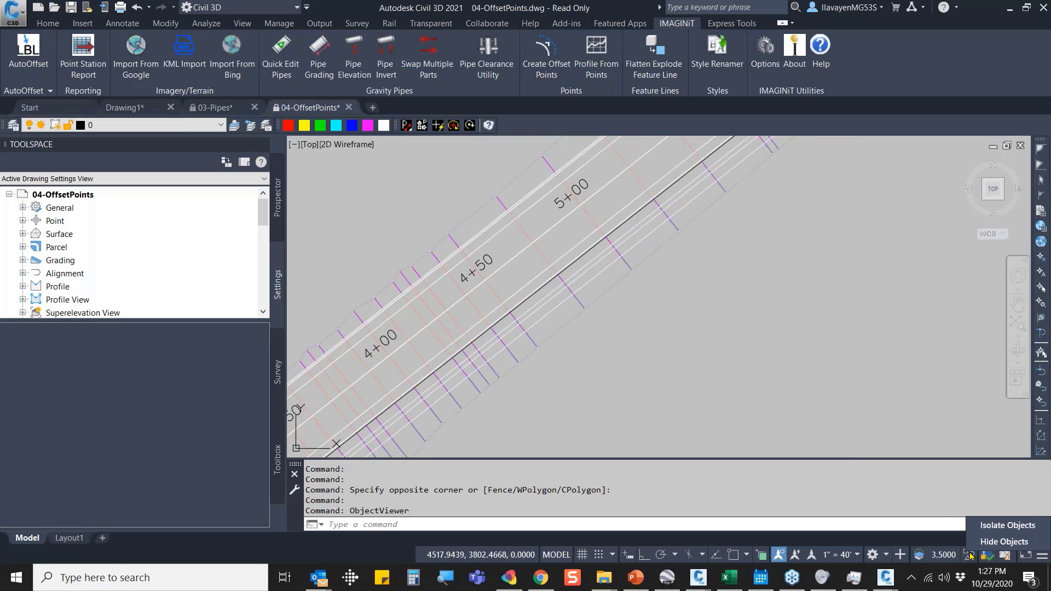
left_click(1004, 542)
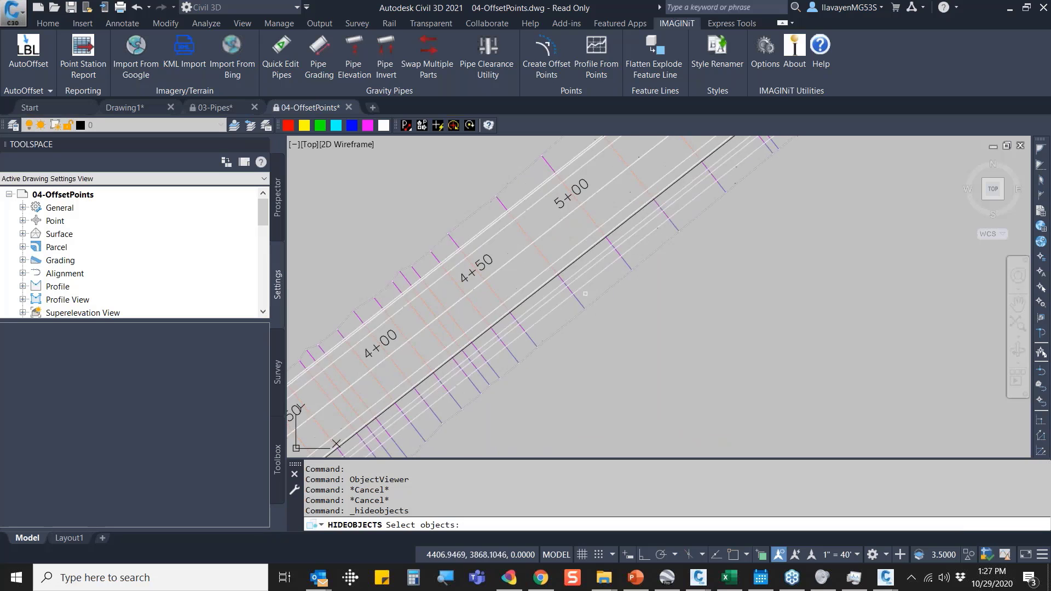
left_click(581, 291)
key("Return")
middle_click_drag(580, 289, 634, 279)
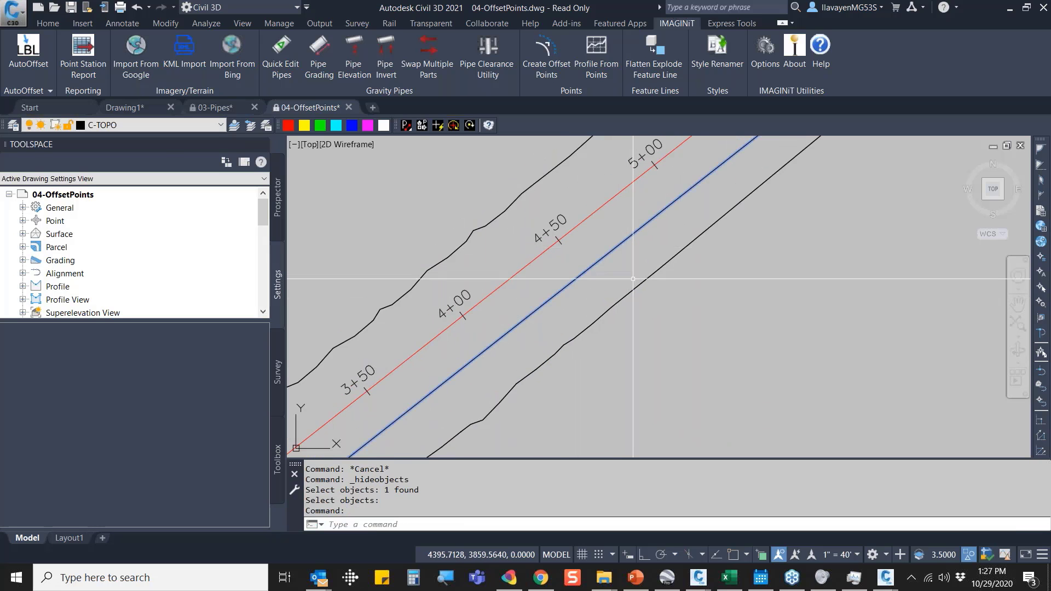
Examine the feature line running beside the alignment and its available commands, leaving it deselected and unchanged.
scroll(532, 331, "down", 5)
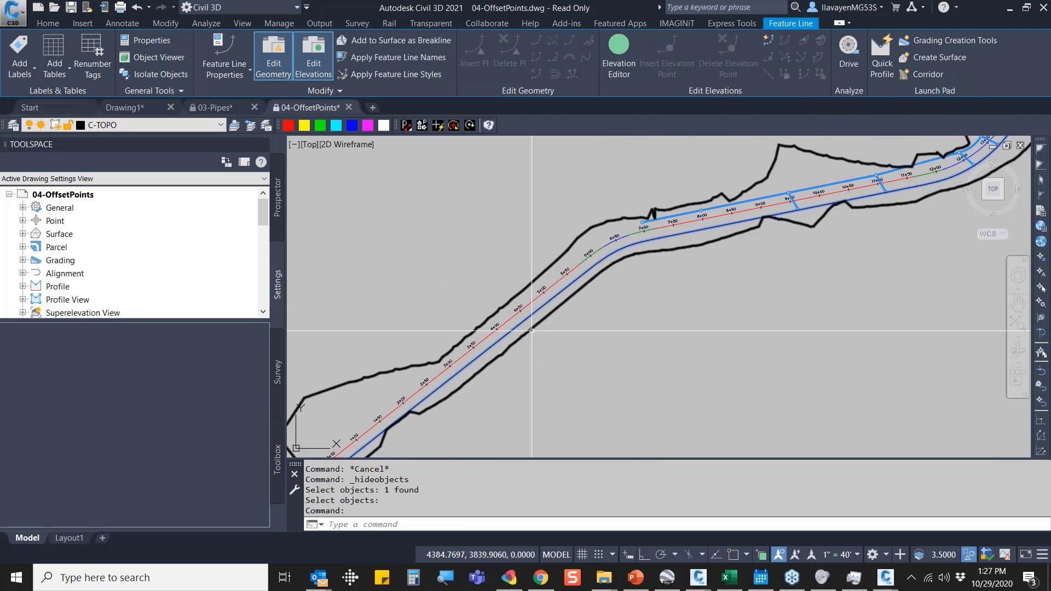
scroll(671, 294, "up", 3)
right_click(549, 201)
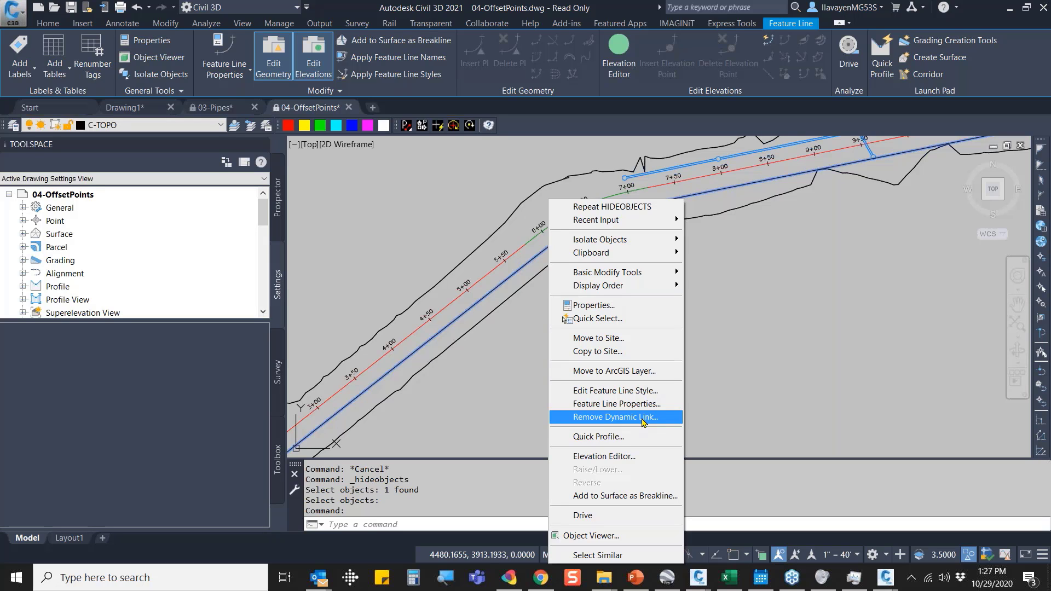
key("Escape")
key("Escape")
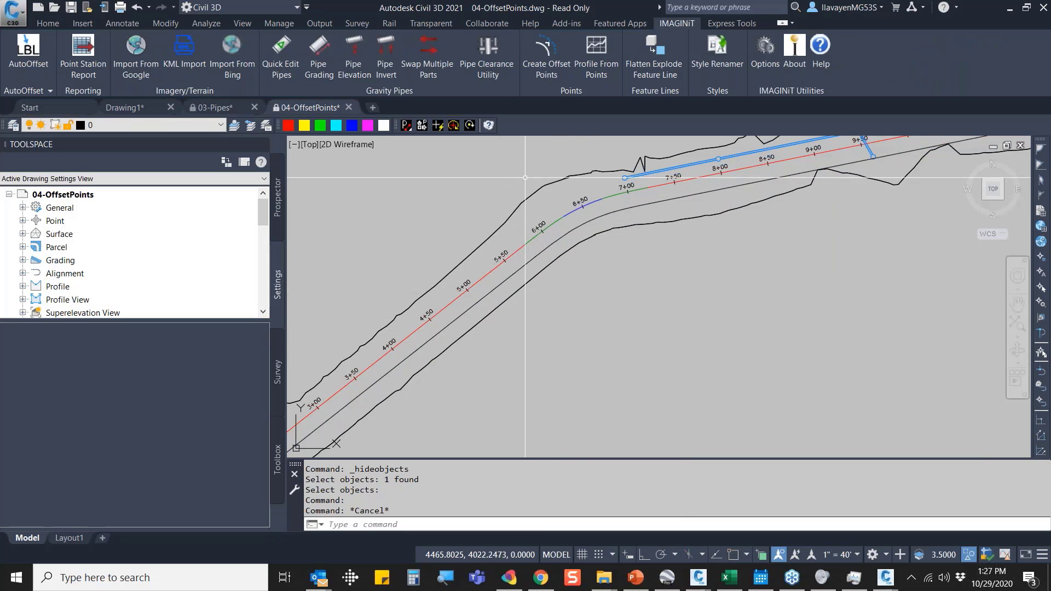
Start Create Offset Points on the feature line beside the alignment with offset 1, spacing interval 50, description boc and numbering from 1.
left_click(537, 82)
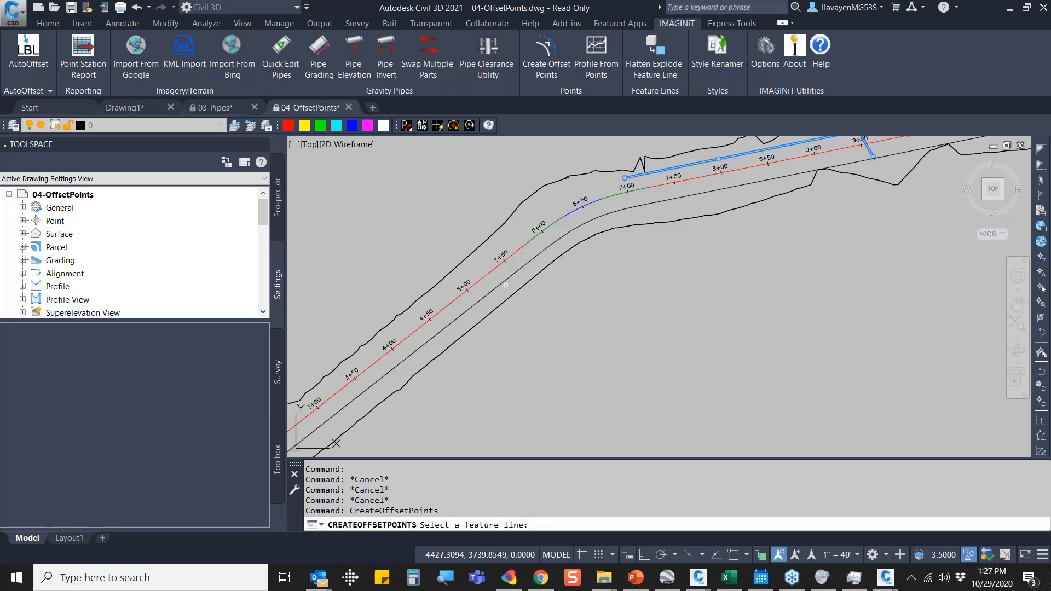
double_click(506, 285)
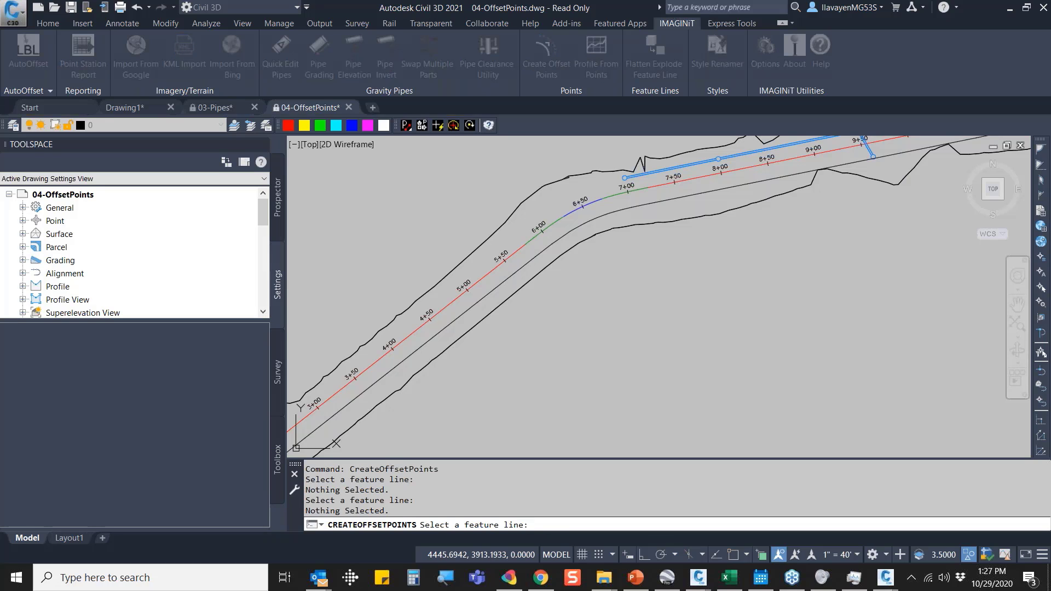
left_click(517, 291)
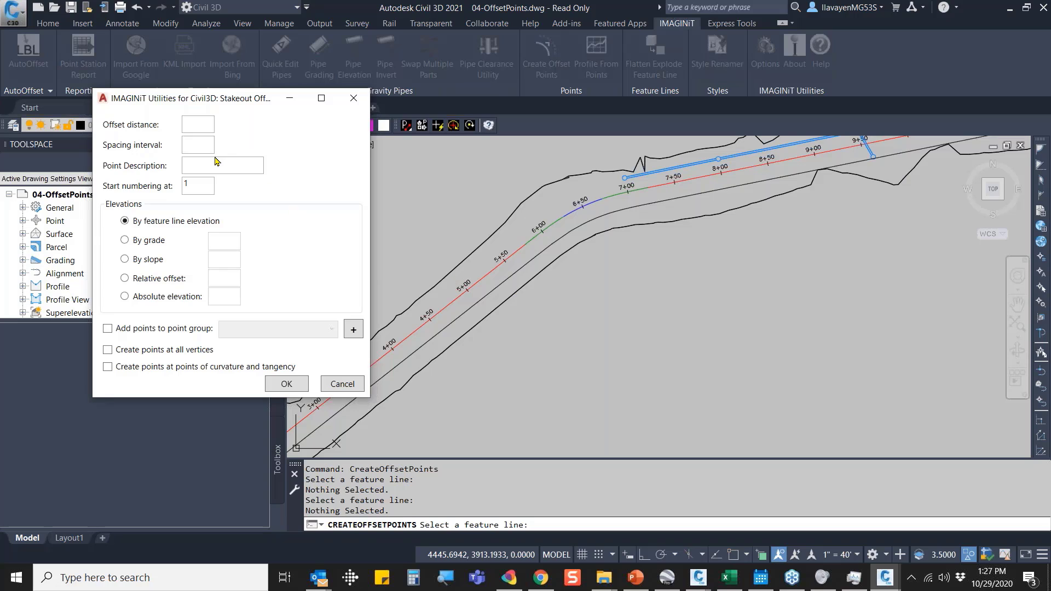
left_click(209, 125)
left_click(198, 150)
left_click(212, 165)
type("sk")
left_click(197, 186)
Assign the offset points to a new point group named "boc skt out".
left_click(164, 330)
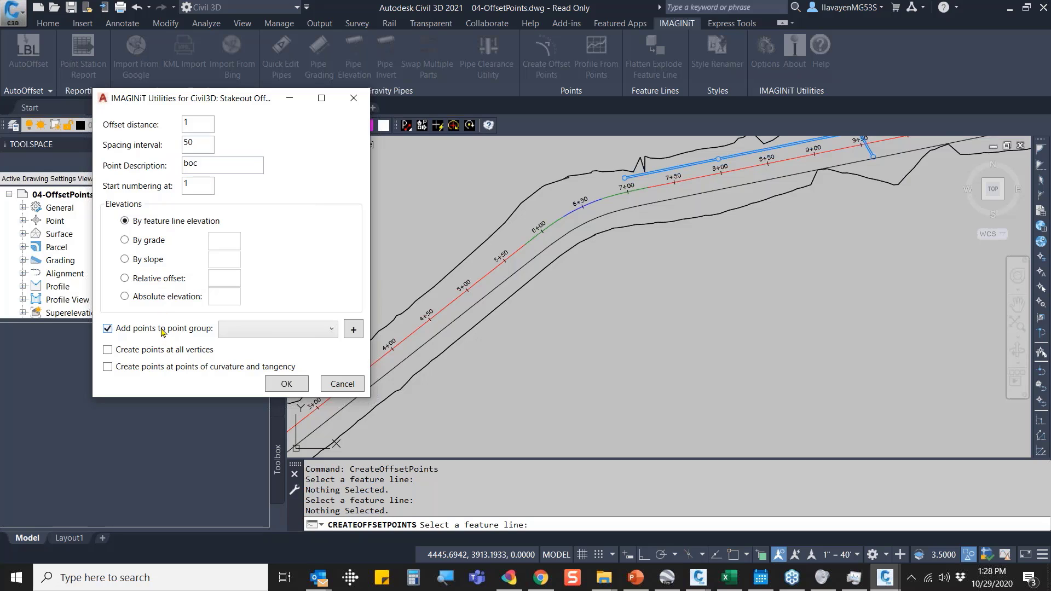
left_click(354, 329)
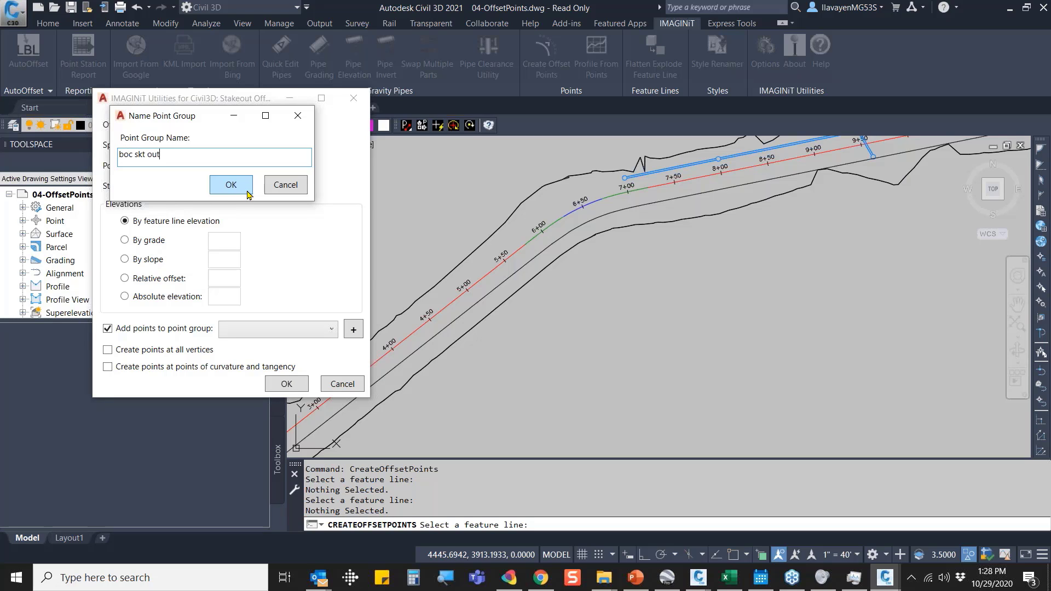
left_click(247, 191)
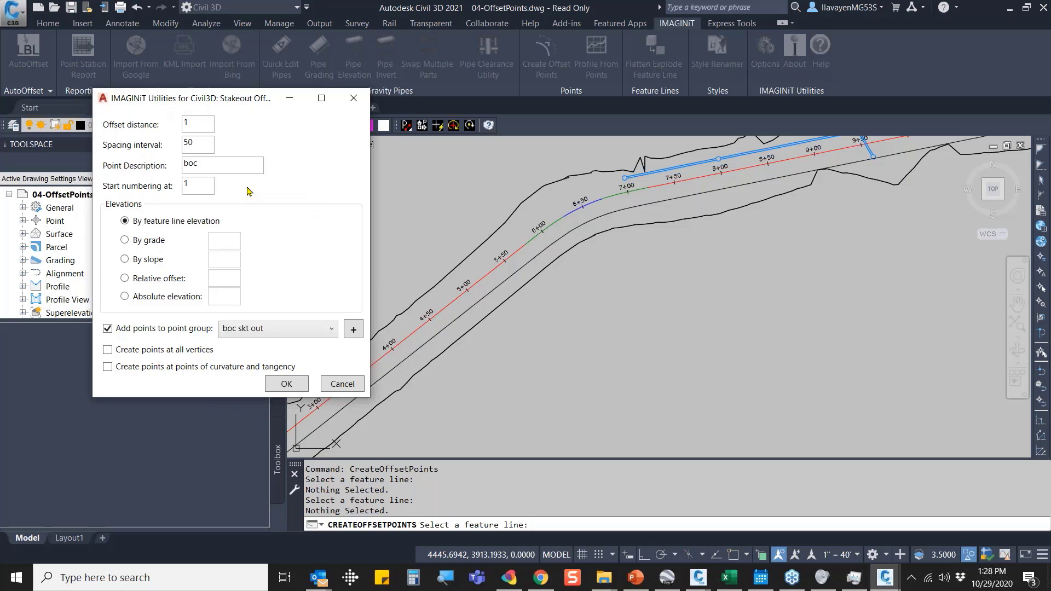
Set the spacing interval to 100, include points at all vertices, and create the offset points.
left_click(153, 351)
left_click(155, 368)
left_click(154, 353)
double_click(206, 145)
type("100")
left_click(276, 383)
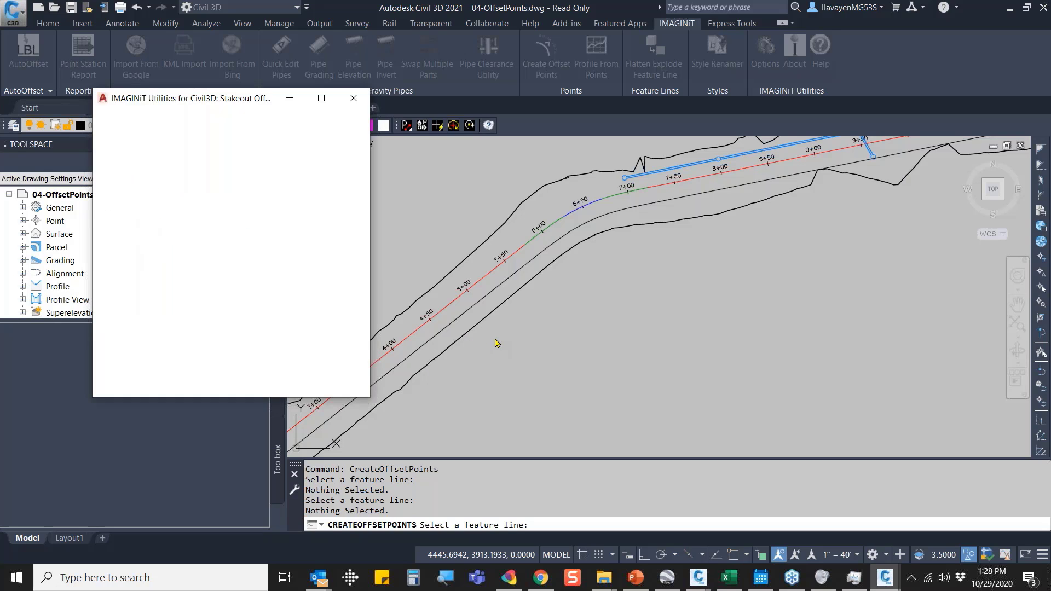
Set the annotation scale to 1" = 10' and view the new points along the feature line.
scroll(468, 353, "up", 5)
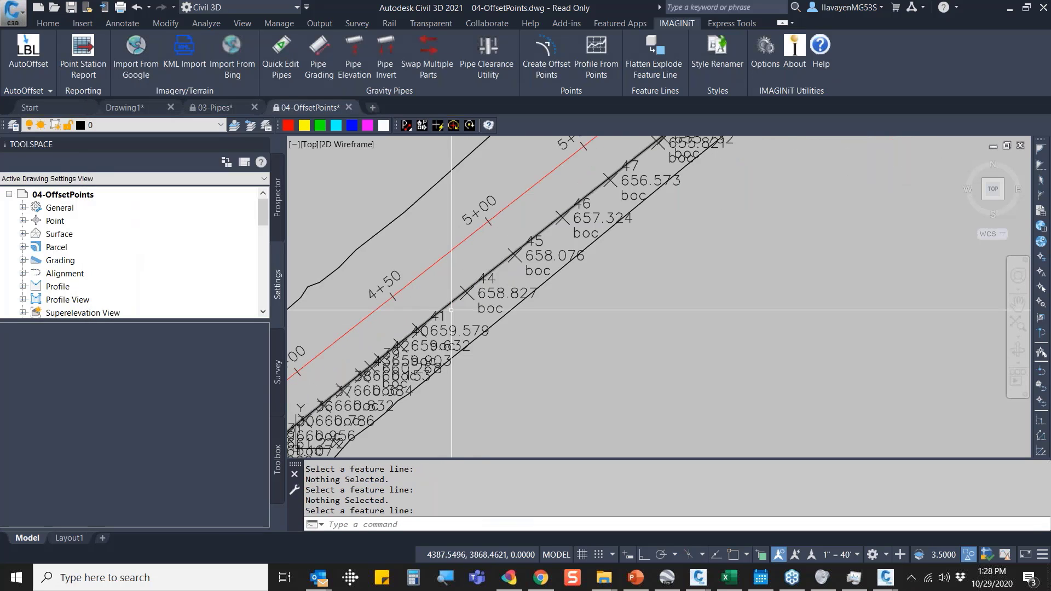
left_click(845, 557)
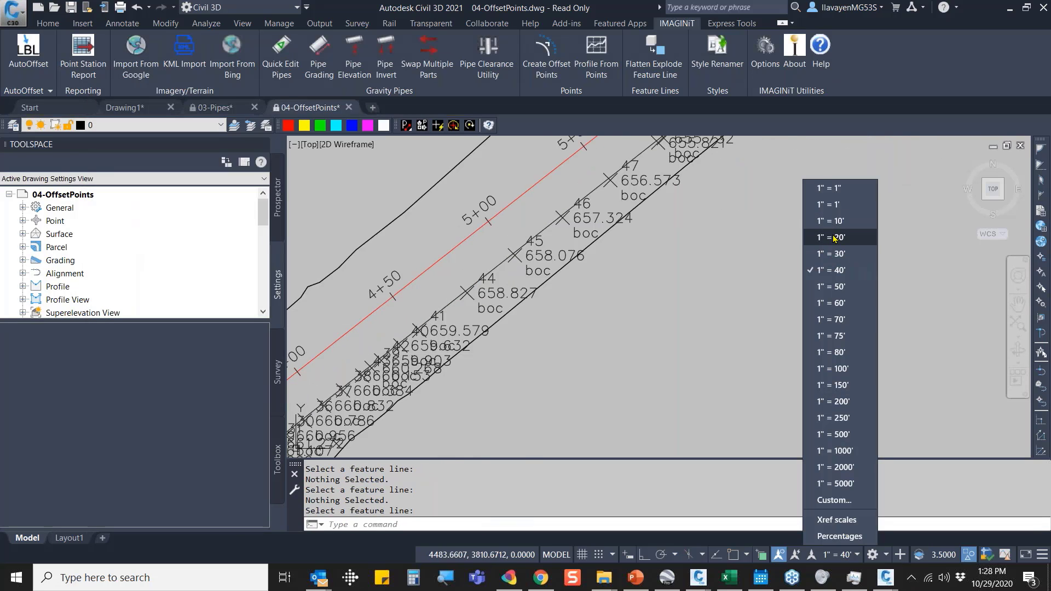
left_click(836, 236)
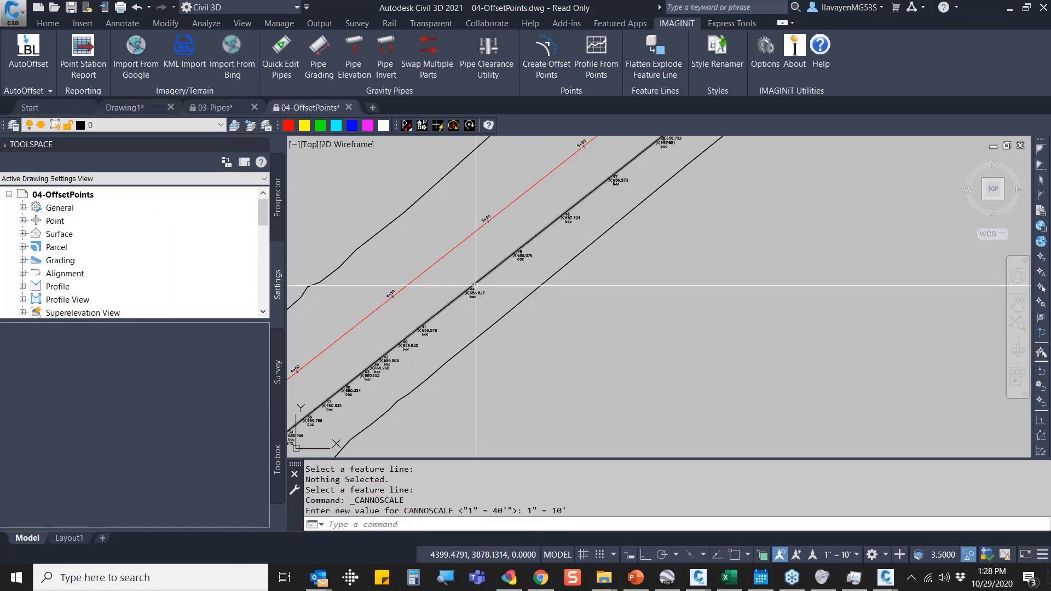
mouse_move(481, 296)
middle_mouse_down()
mouse_move(528, 272)
mouse_move(492, 274)
middle_mouse_up()
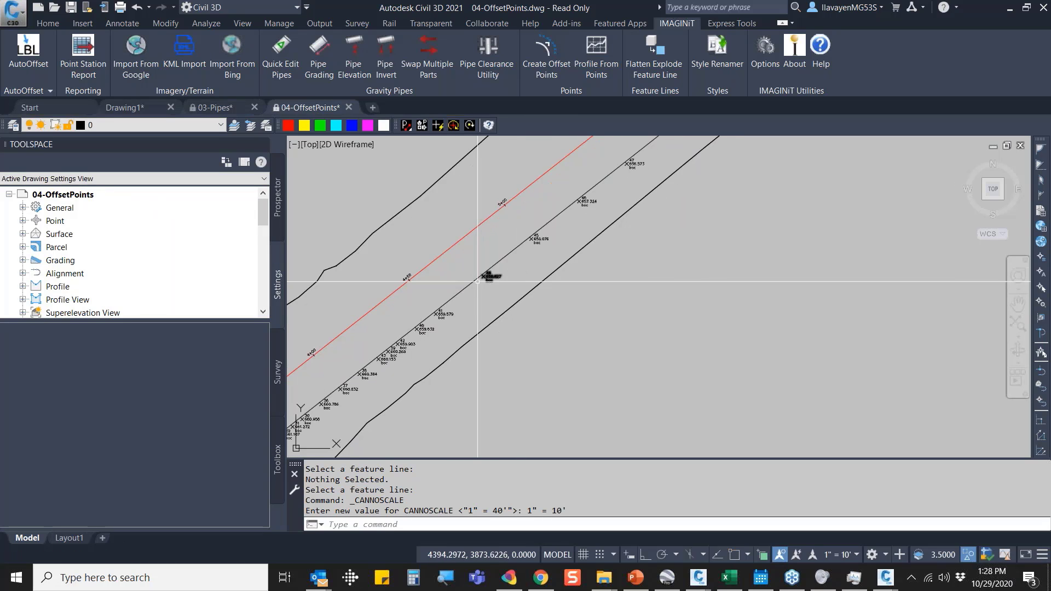
left_click(463, 288)
middle_click_drag(423, 308, 470, 298)
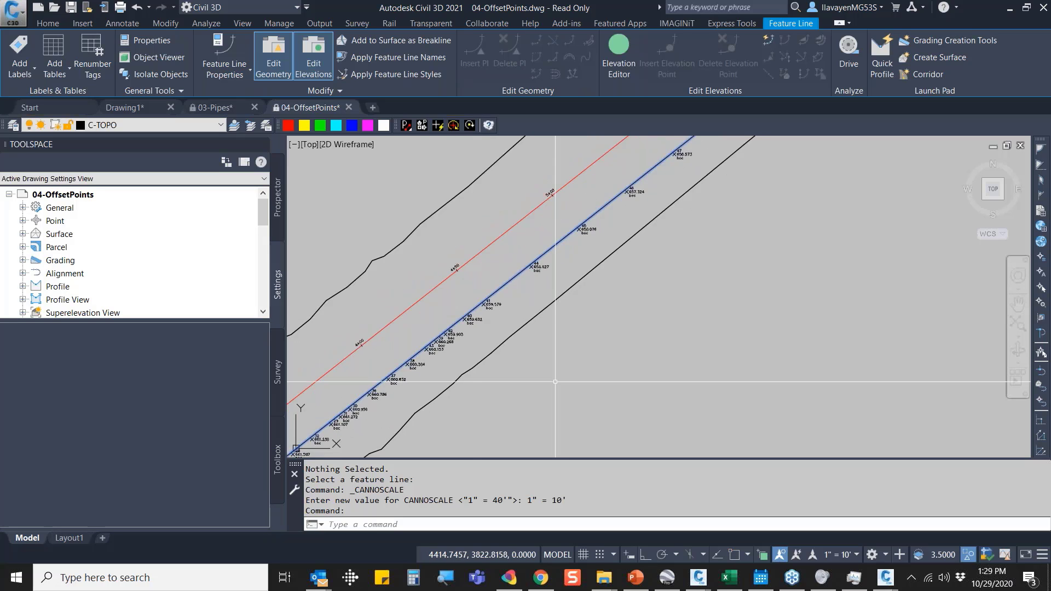
scroll(472, 332, "up", 2)
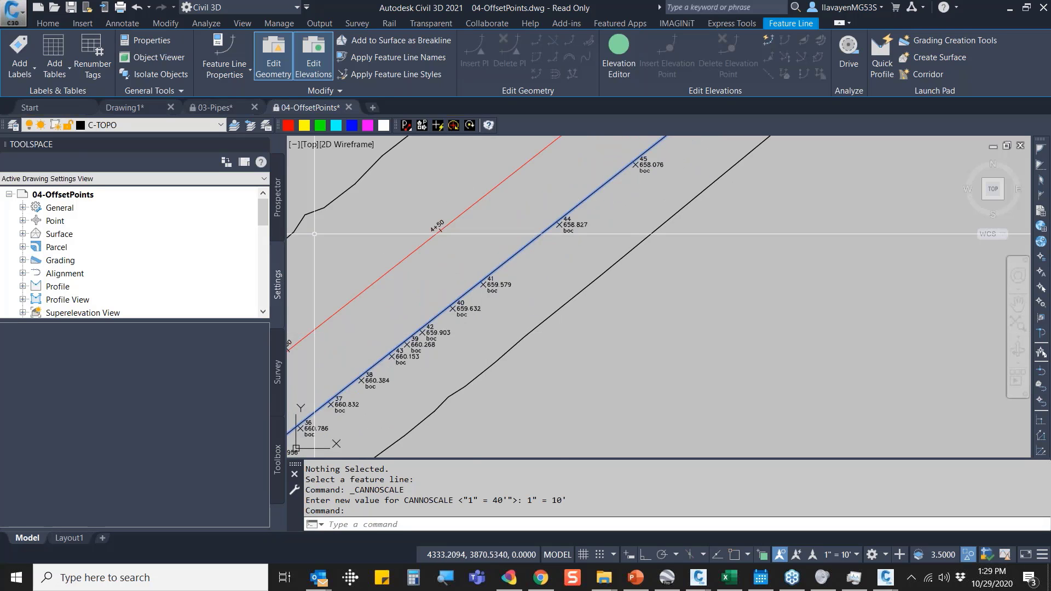
Review the "boc skt out" point group's point list and available commands without changing it.
left_click(278, 197)
left_click(22, 220)
left_click(109, 241)
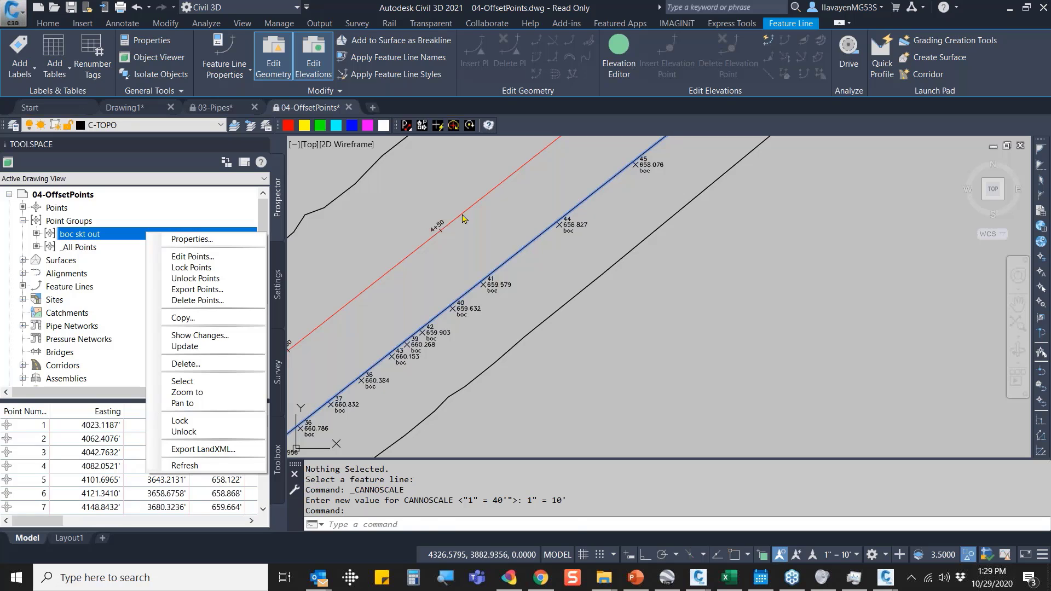
left_click(715, 257)
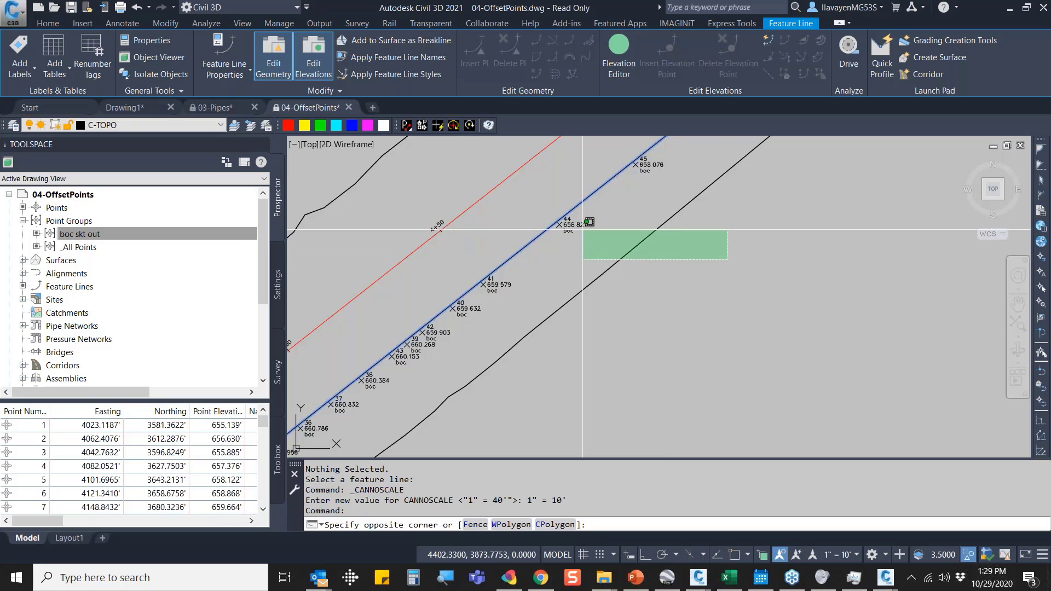
key("Escape")
key("Escape")
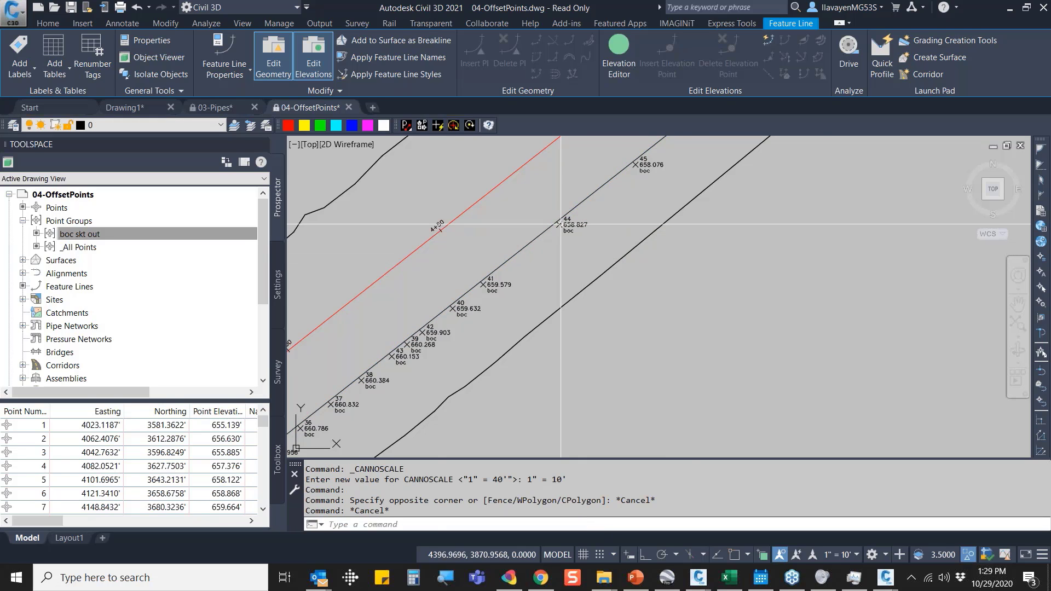
Examine the new points' number, elevation and description labels and their position against the feature line.
scroll(561, 224, "up", 5)
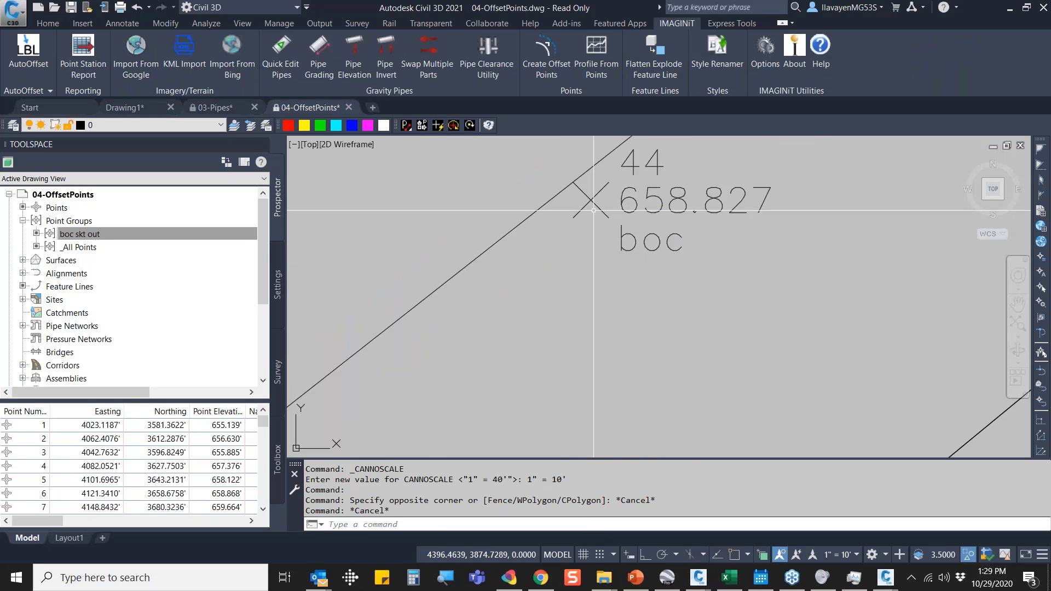
scroll(594, 211, "down", 4)
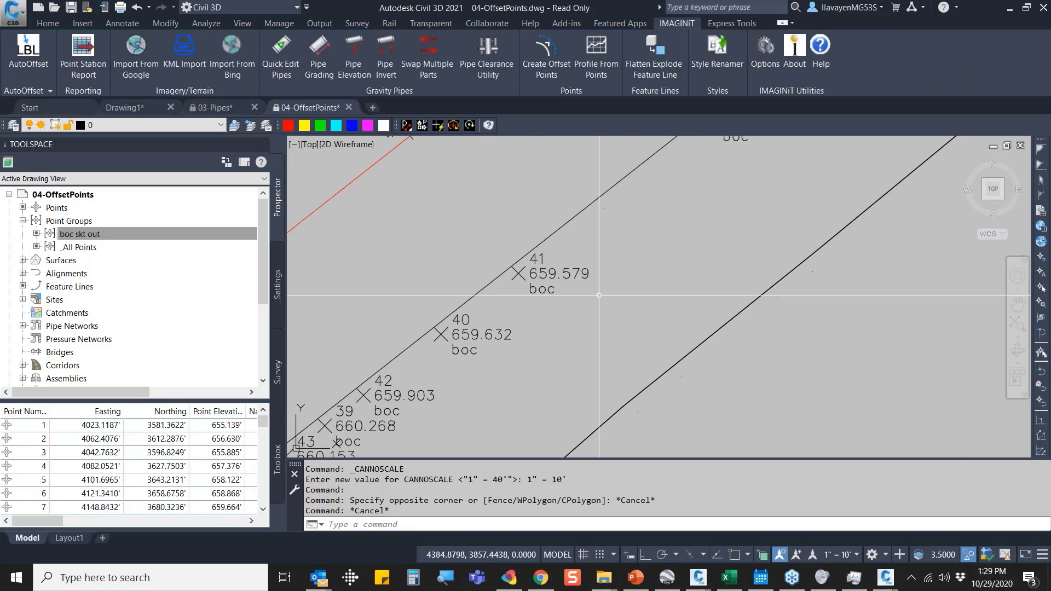
middle_click_drag(599, 295, 693, 257)
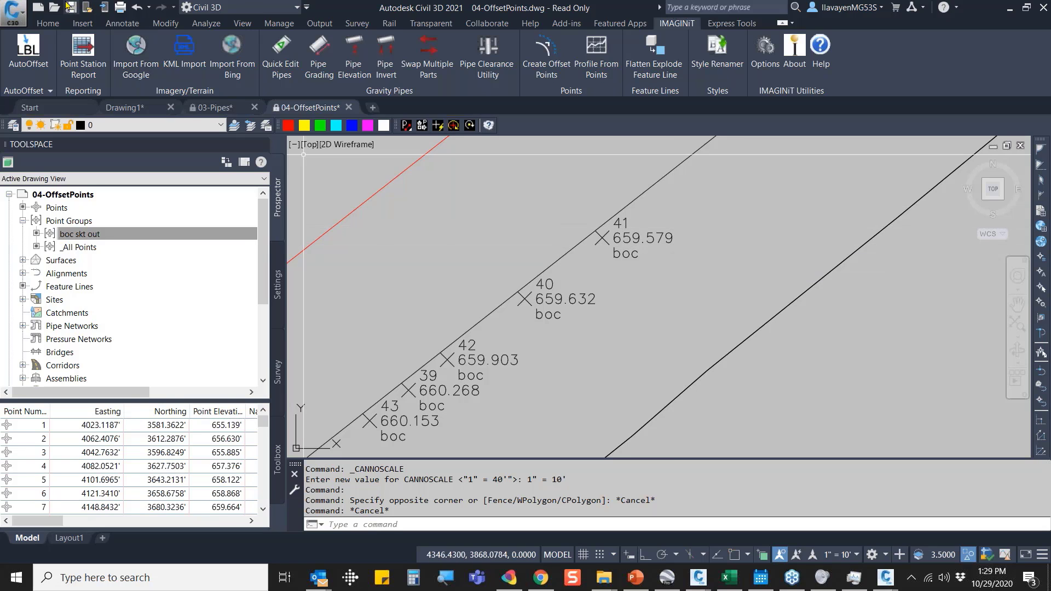
Open 05-ProfileFromPoints.dwg from the C3D Utils 2020 Demo Data folder as read-only and accept the use of Online Map Data.
key("ctrl+o")
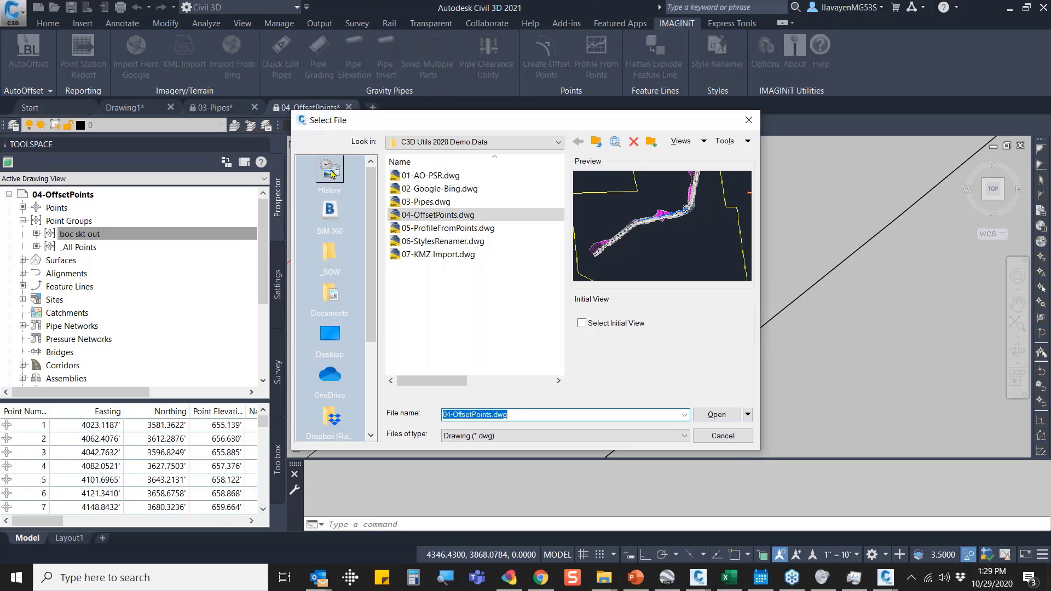
left_click(432, 231)
double_click(432, 231)
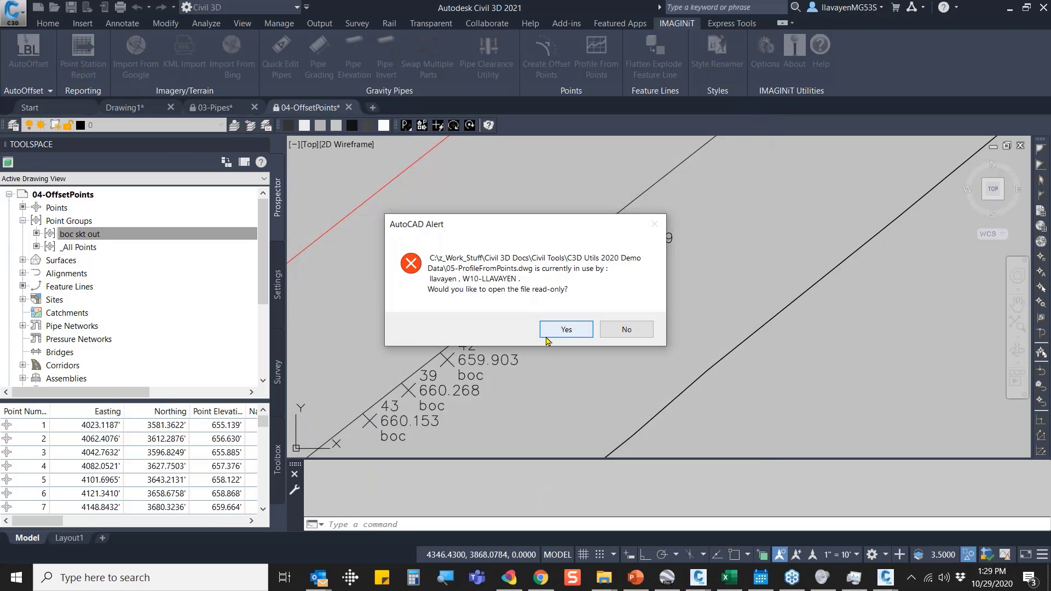
left_click(564, 330)
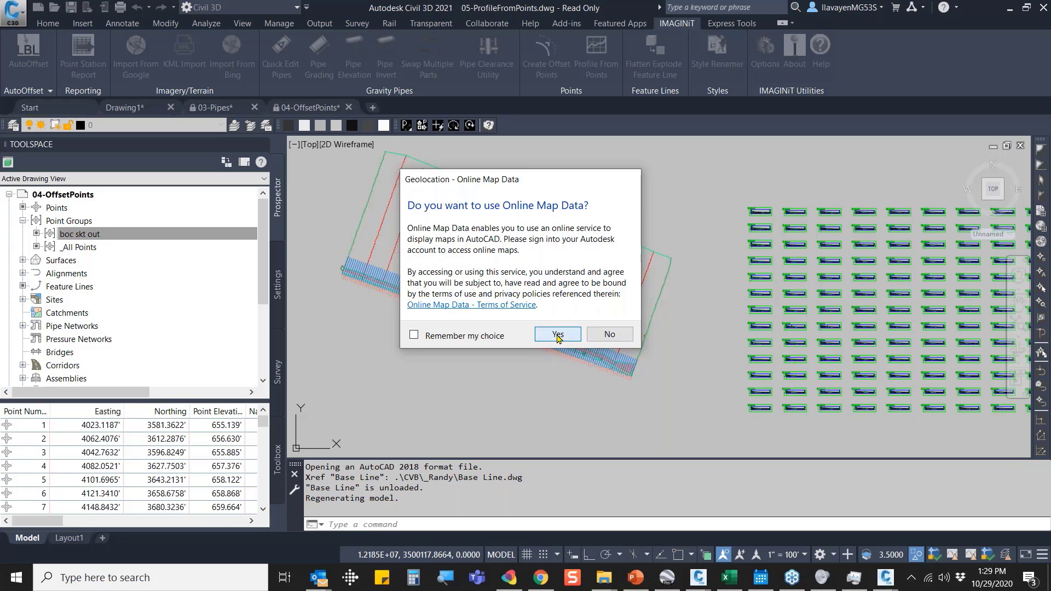
left_click(558, 336)
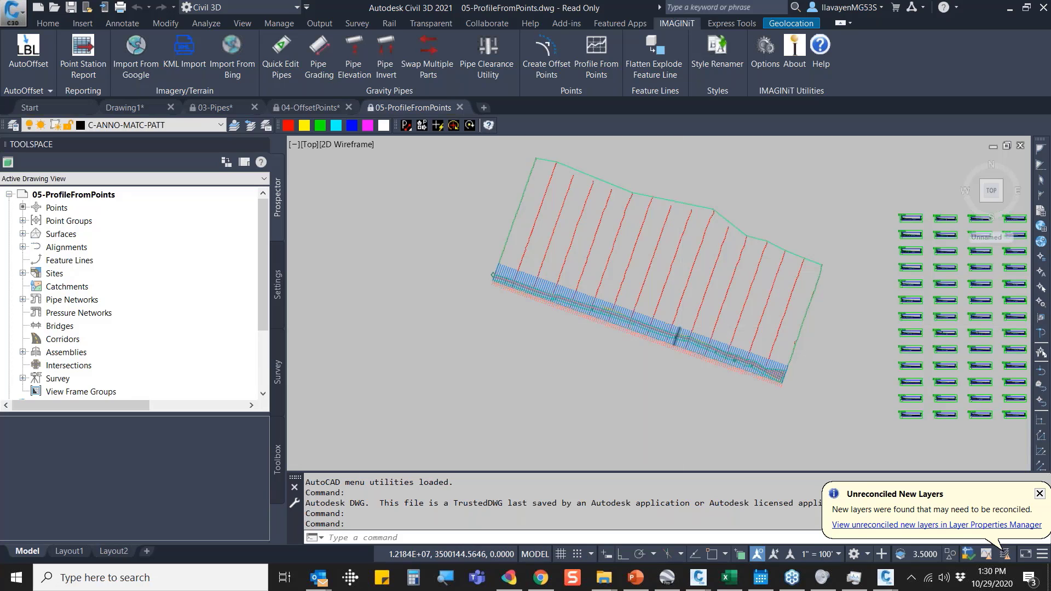
Examine the rows of survey points crossing the beach on the aerial map at close range.
scroll(470, 333, "up", 2)
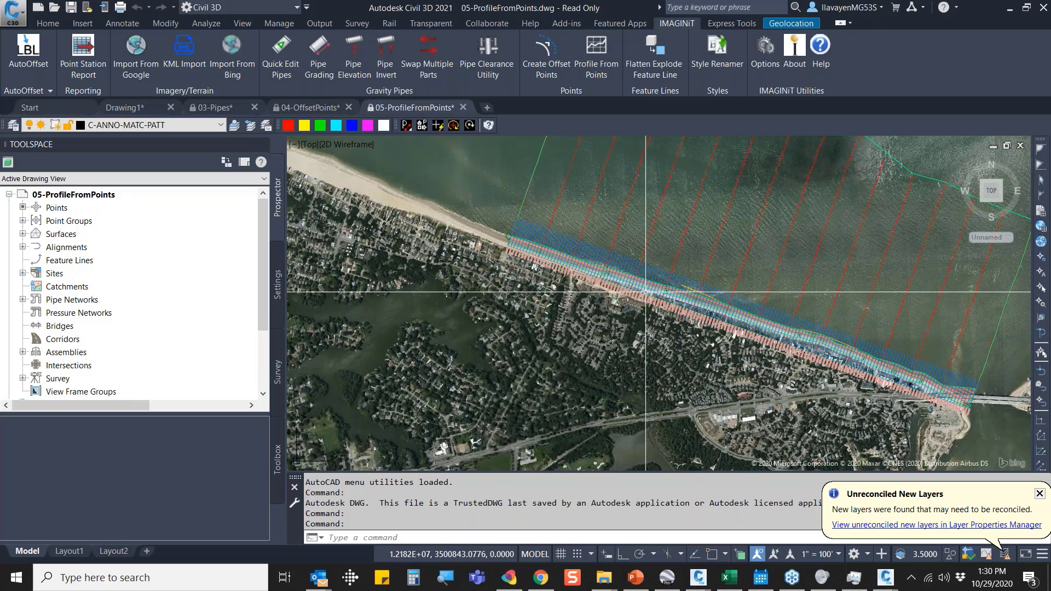
key("Escape")
type("z")
key("Return")
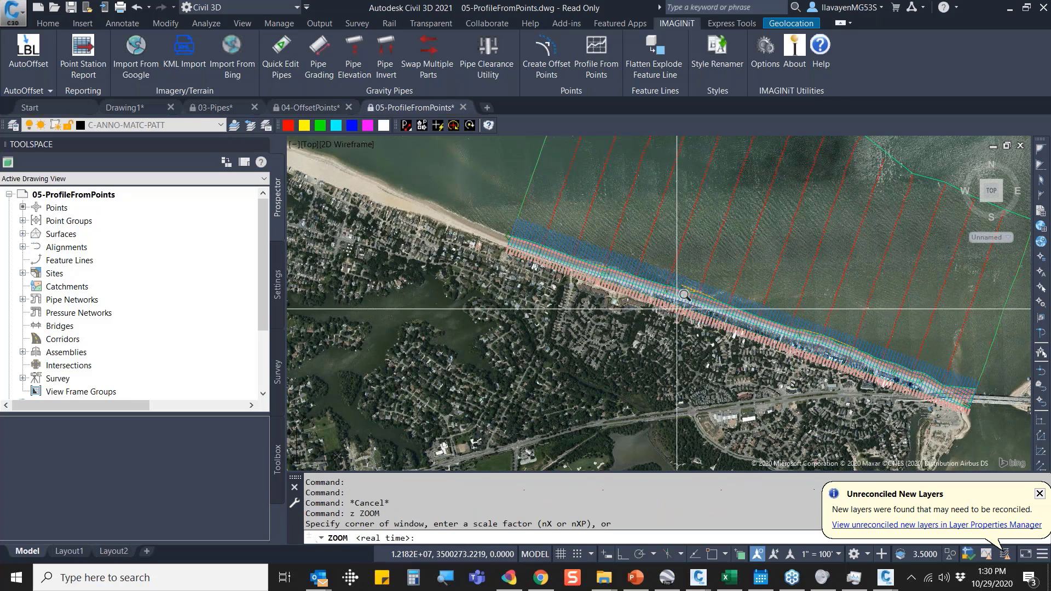
left_click(678, 309)
left_click(694, 291)
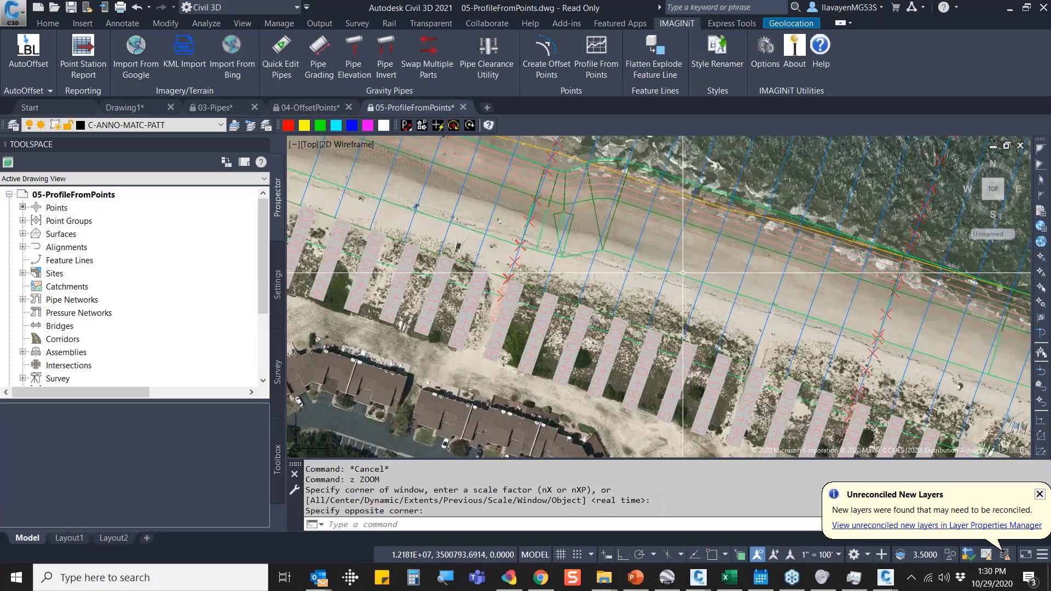
mouse_move(698, 271)
middle_mouse_down()
mouse_move(599, 242)
mouse_move(465, 263)
middle_mouse_up()
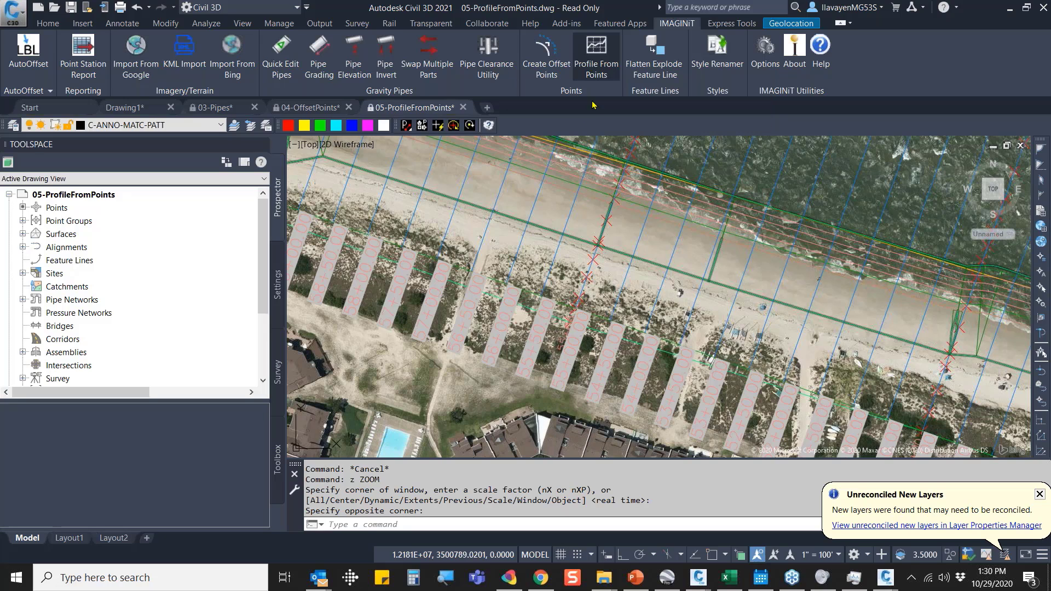
Start Profile From Points with points selected in the drawing and name the alignment "sect 1".
left_click(600, 68)
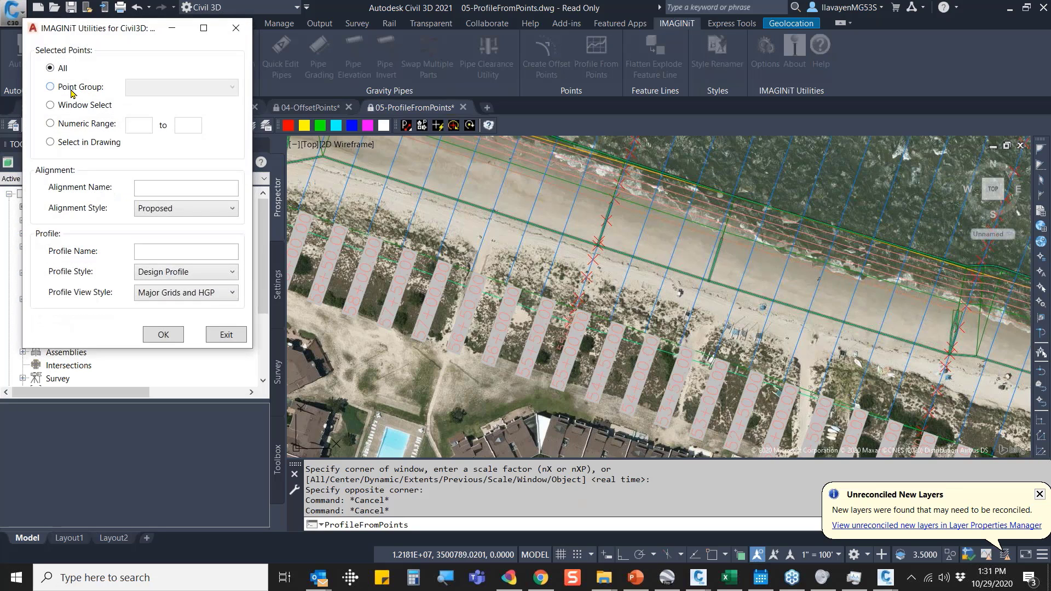
left_click(70, 125)
left_click(74, 143)
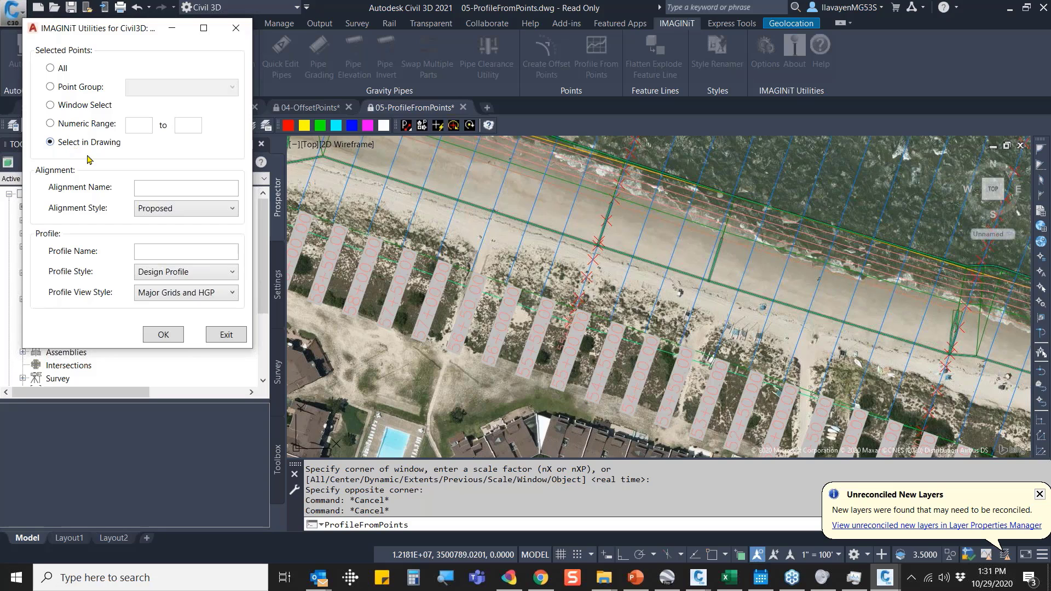
left_click(163, 195)
type("set")
key("BackSpace")
type("ct 1")
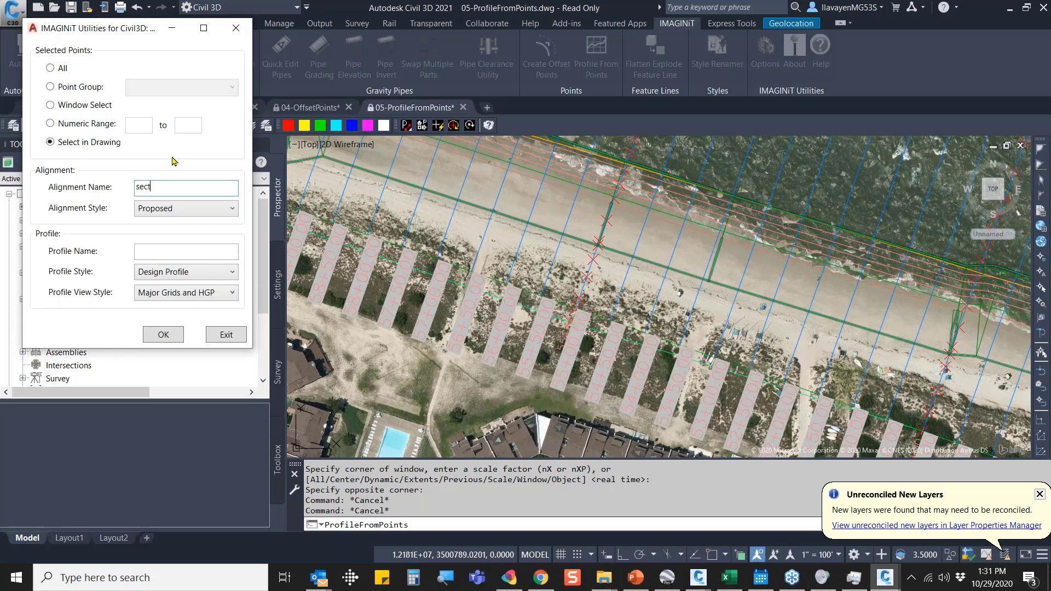
Name the profile "sect 1", keep the Major Grids and HGP profile view style, and accept the settings.
left_click(187, 248)
type("sect ")
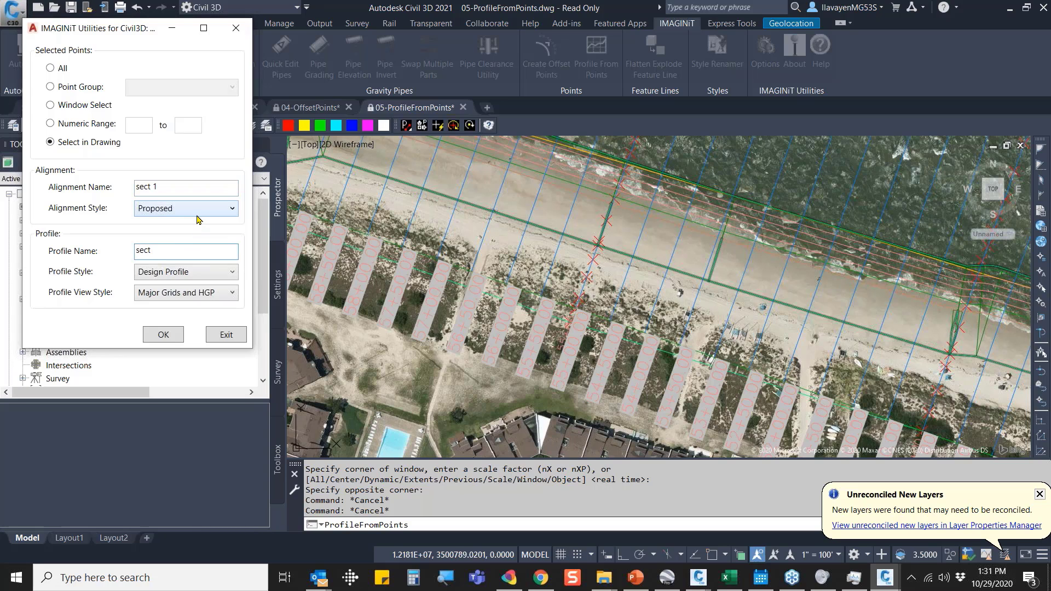
type("1")
left_click(158, 298)
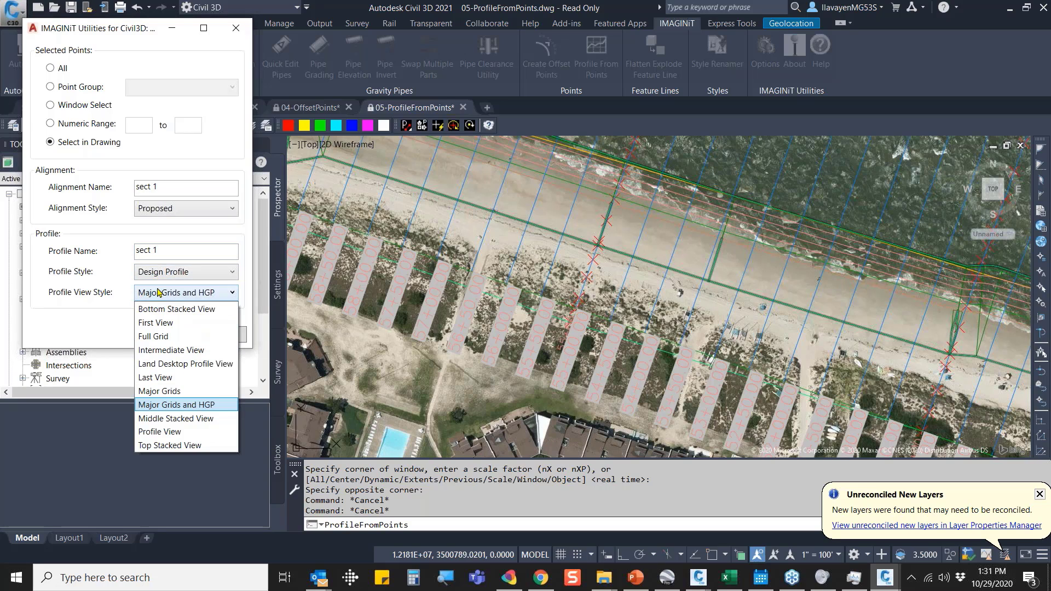
left_click(129, 74)
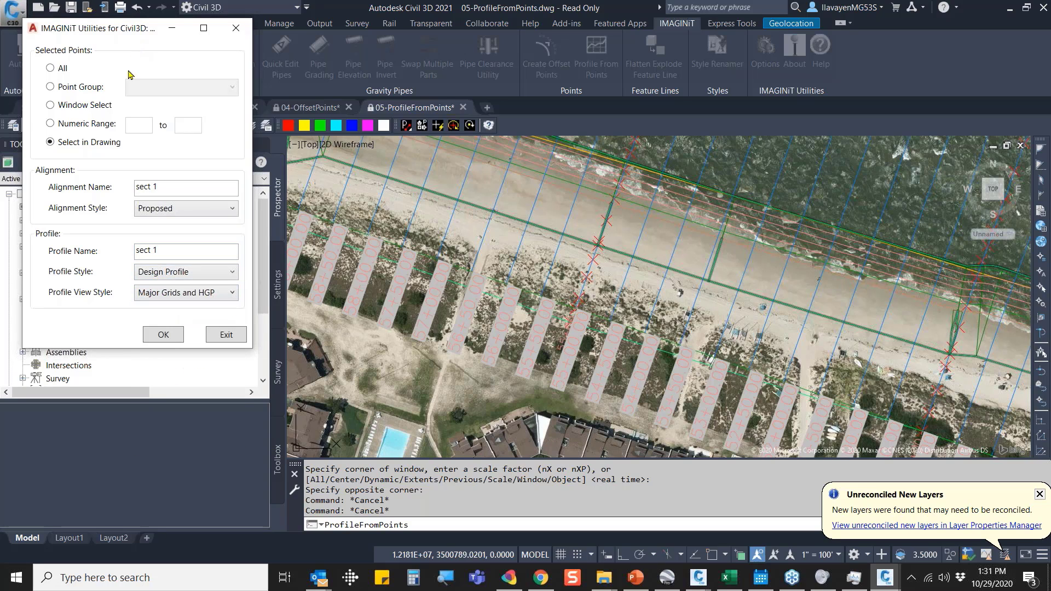
left_click(167, 334)
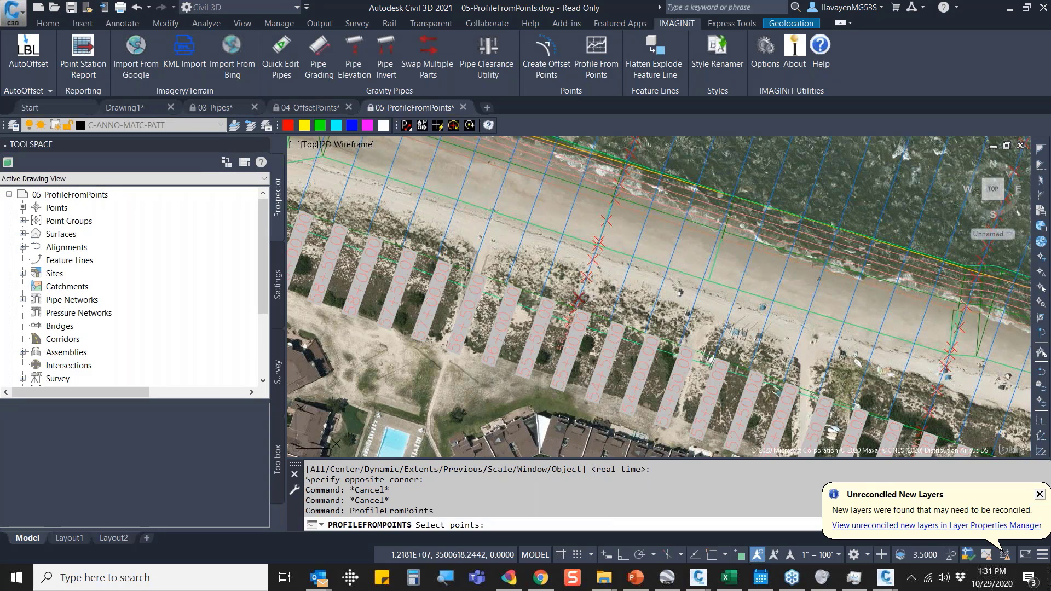
Select five survey points along one row crossing the beach and finish the point selection.
left_click(590, 280)
left_click(590, 279)
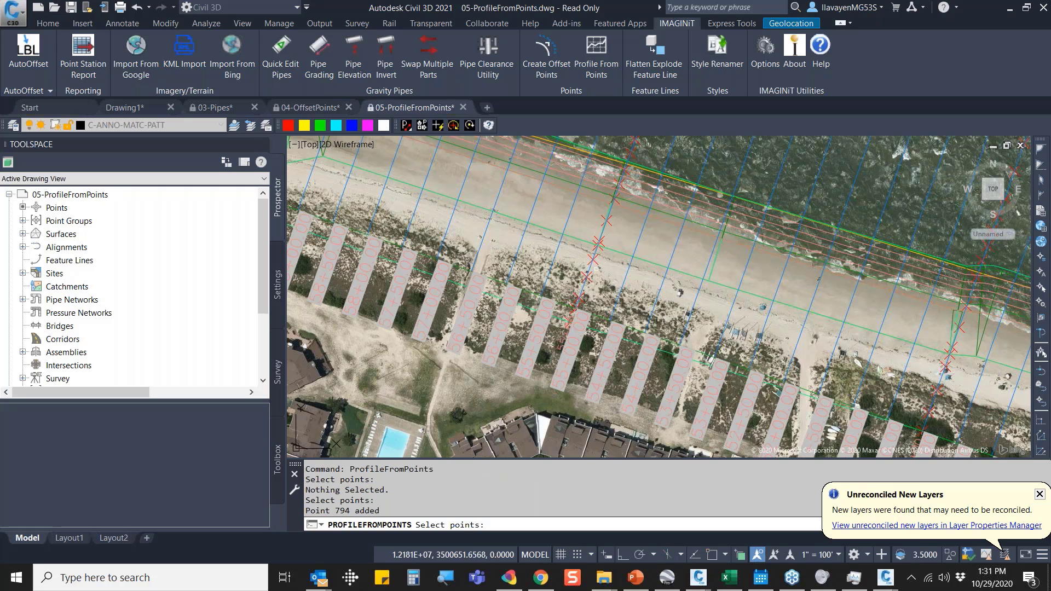
left_click(595, 261)
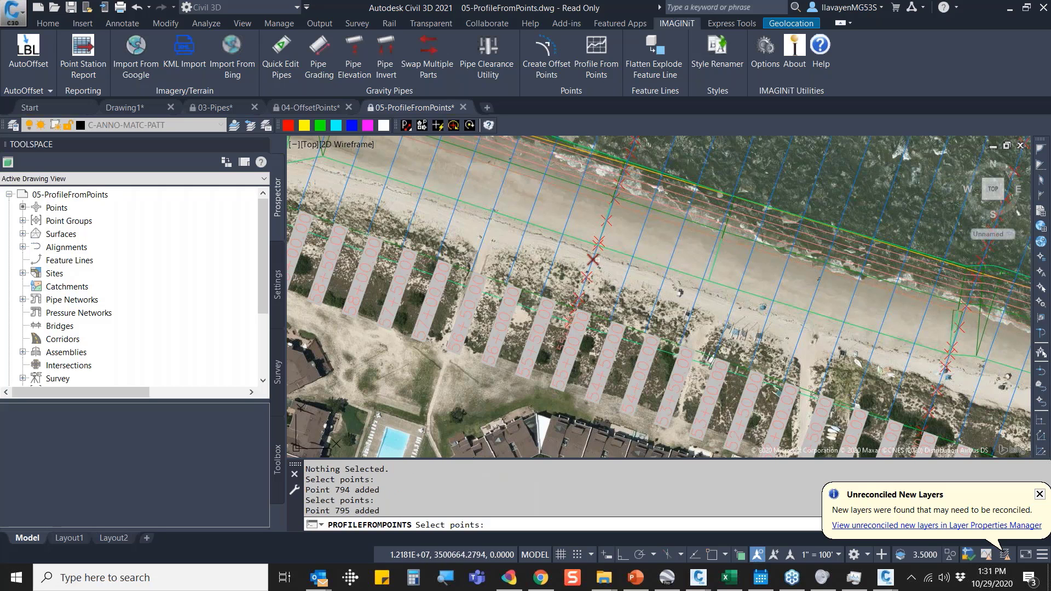
scroll(601, 249, "up", 2)
scroll(602, 250, "up", 1)
left_click(597, 232)
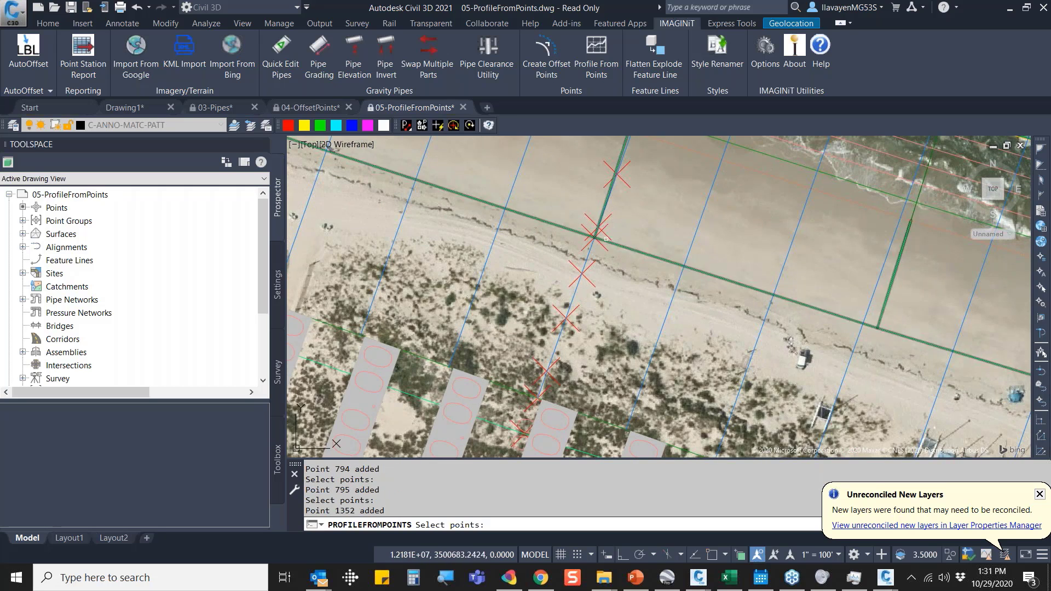
left_click(624, 185)
left_click(566, 318)
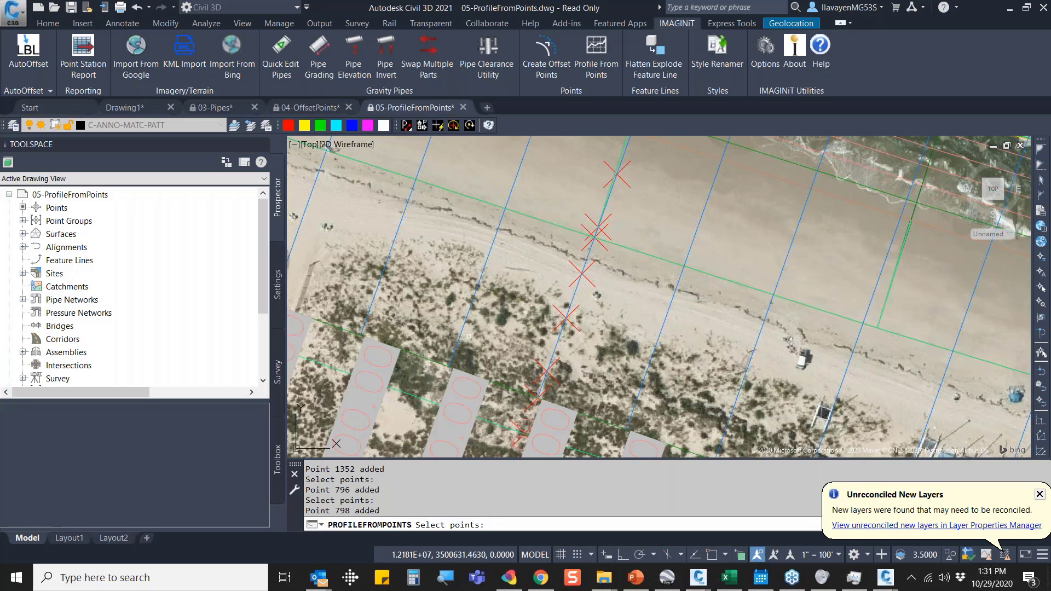
scroll(469, 340, "down", 2)
key("Return")
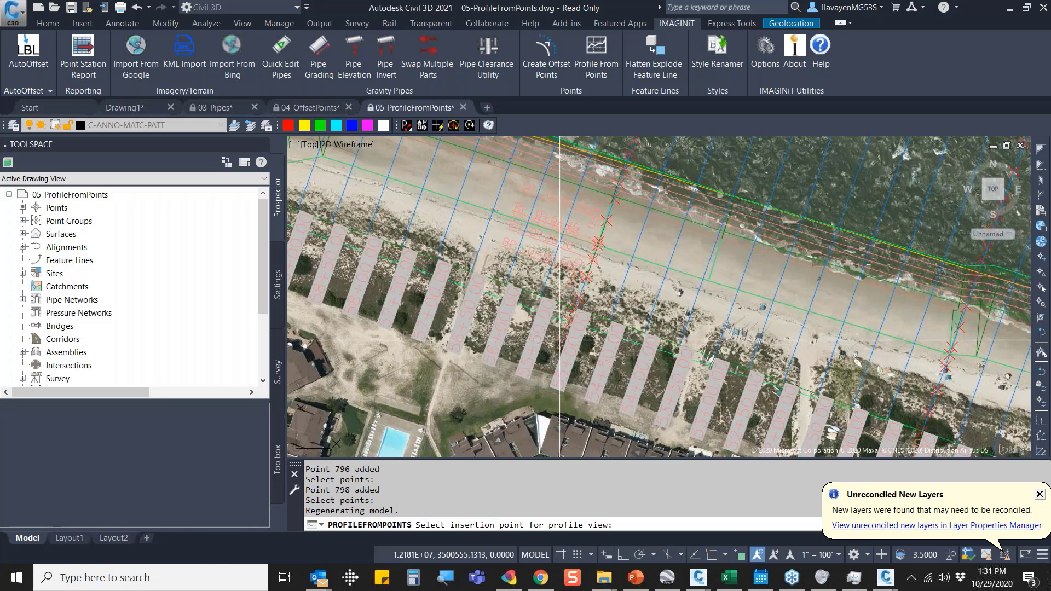
Place the profile view on the inland side of the beach, just below the station labels.
scroll(629, 161, "up", 2)
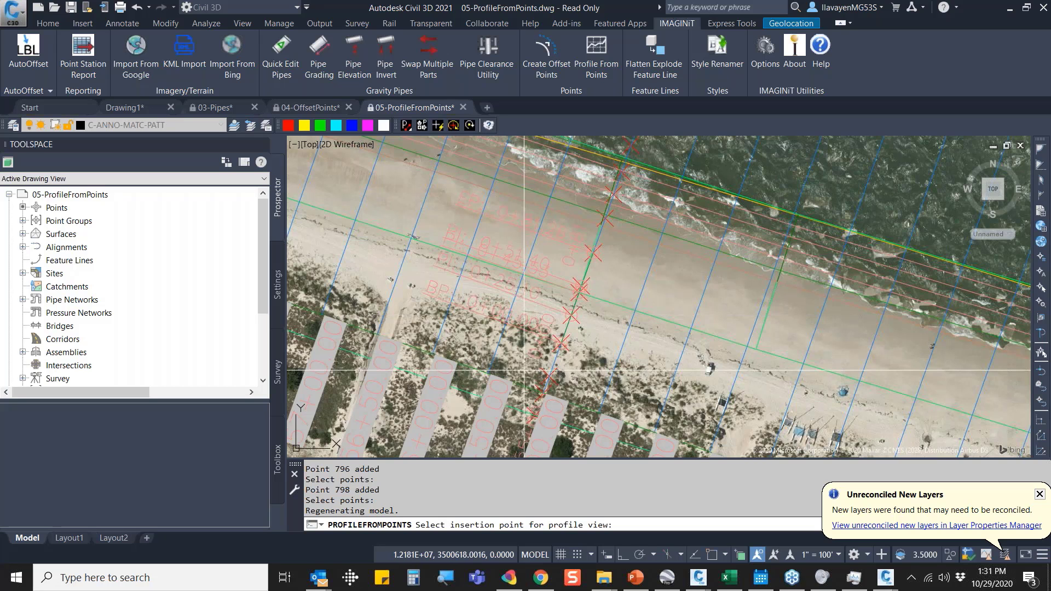
scroll(563, 184, "up", 1)
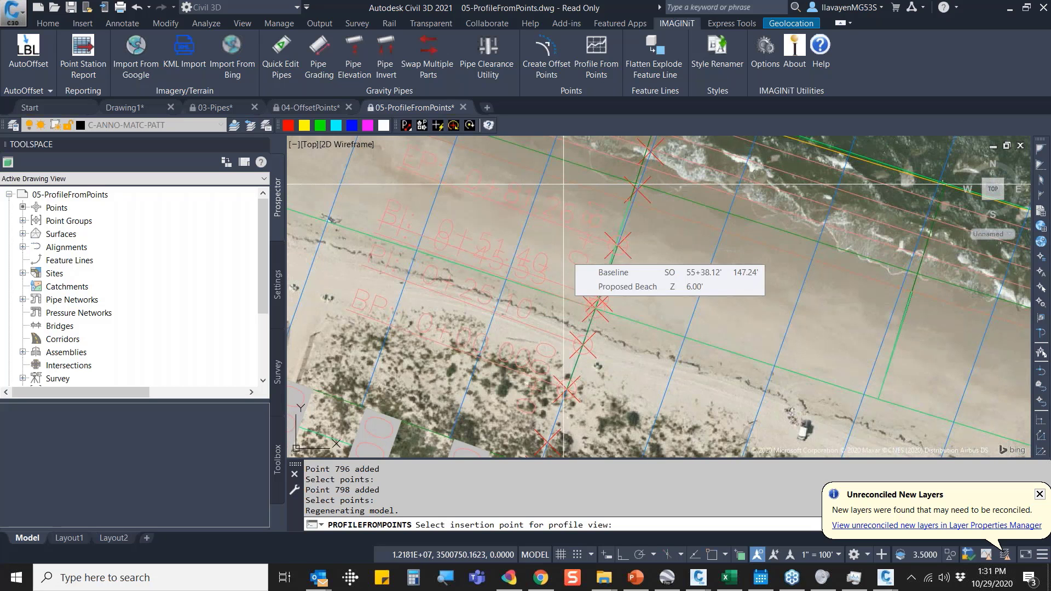
scroll(564, 184, "down", 4)
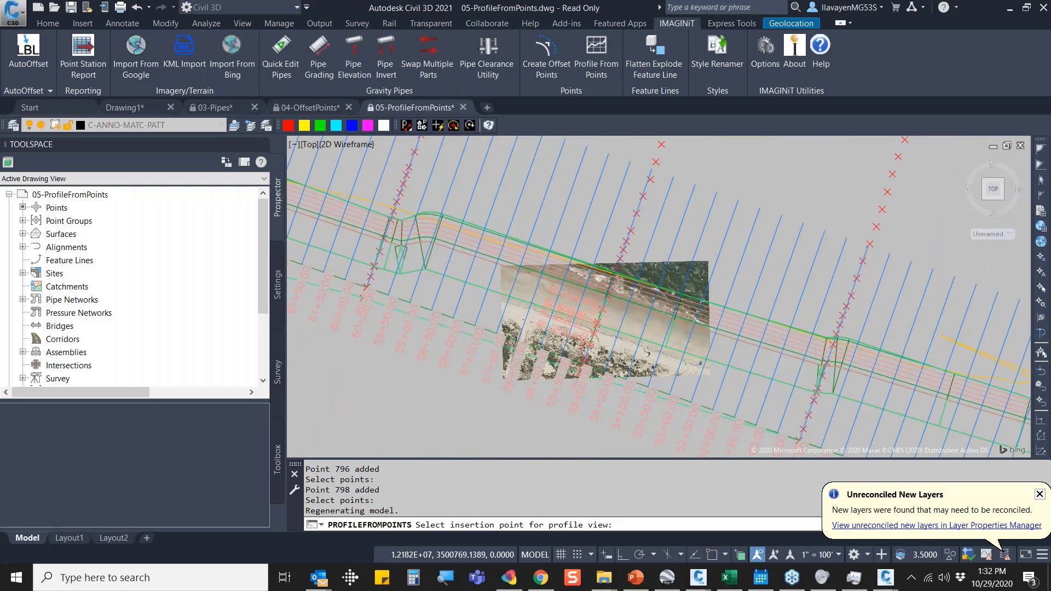
scroll(624, 283, "down", 2)
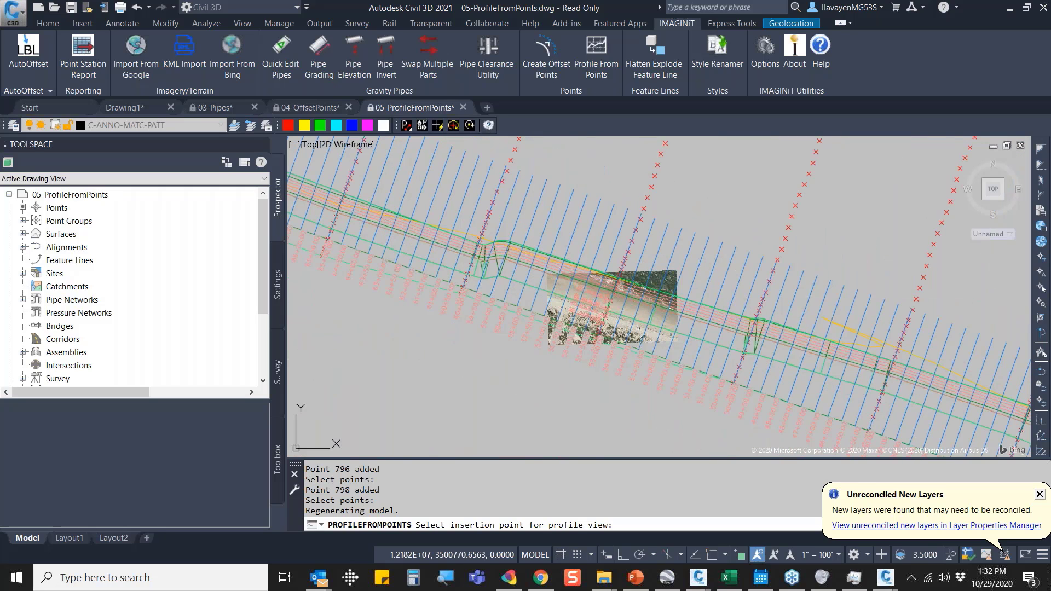
scroll(504, 343, "down", 2)
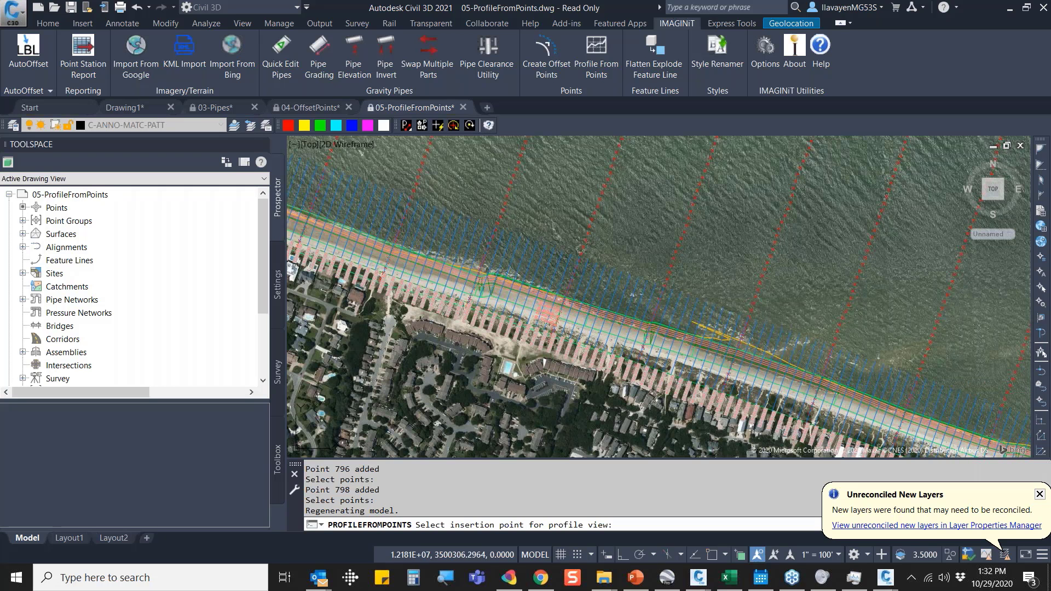
left_click(454, 388)
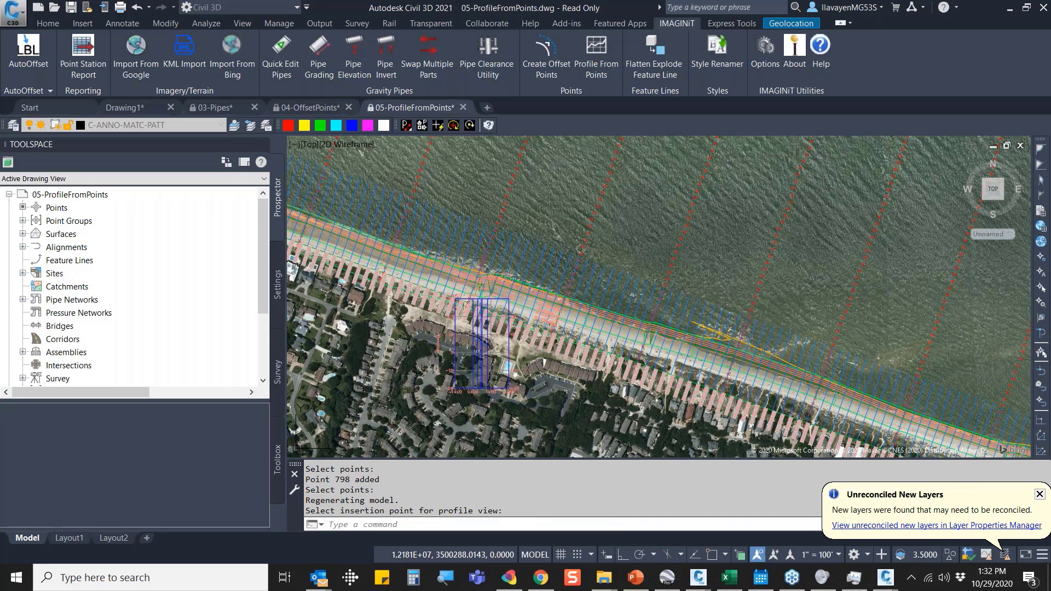
Turn off the online aerial map behind the drawing.
left_click(786, 25)
left_click(221, 77)
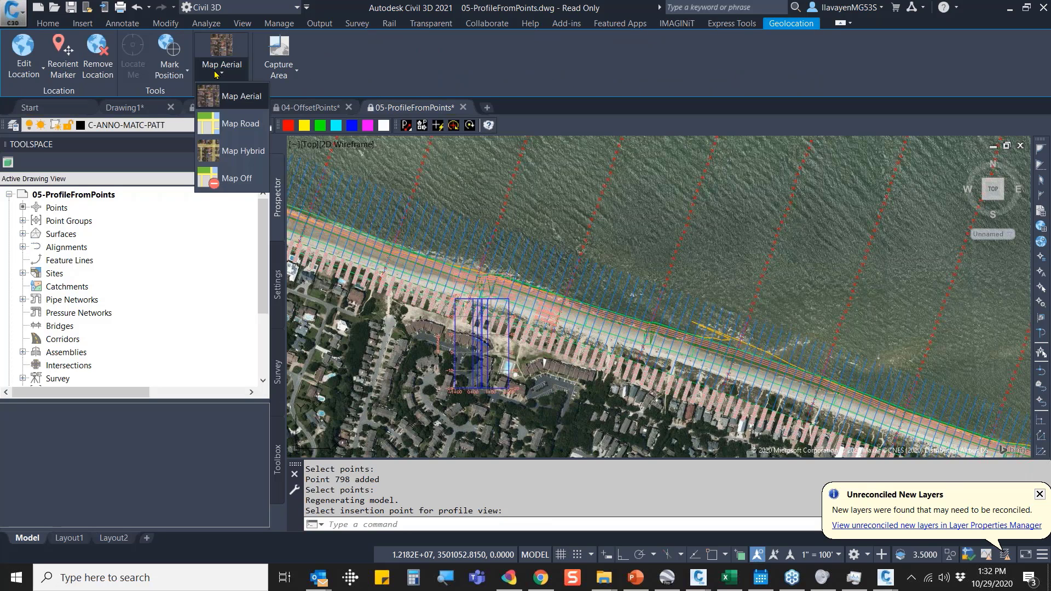
left_click(236, 179)
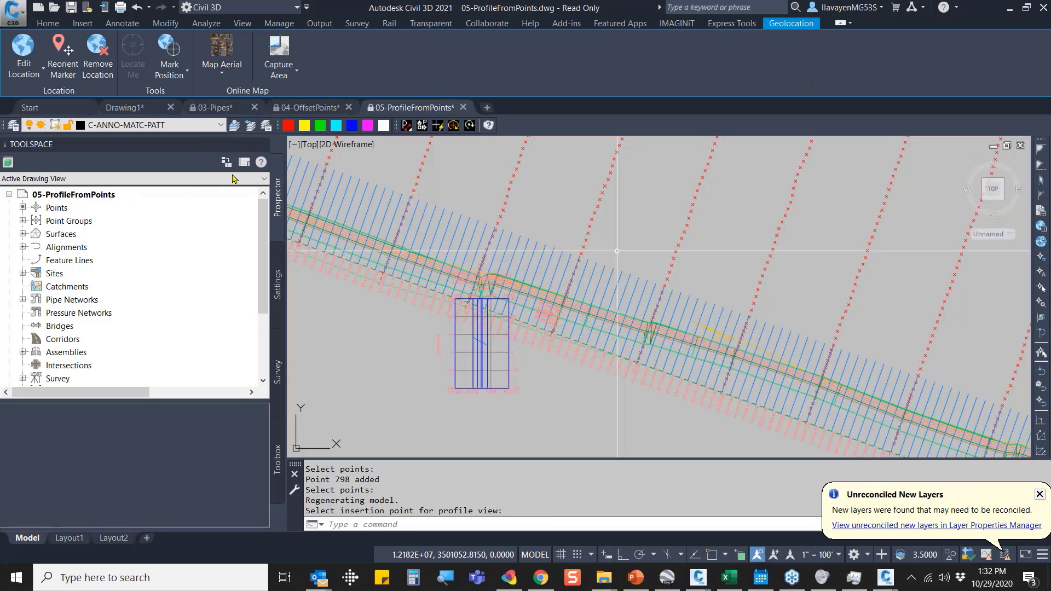
Move the sect 1 profile view farther inland, clear of the station labels, and inspect its profile line.
type("m")
key("Return")
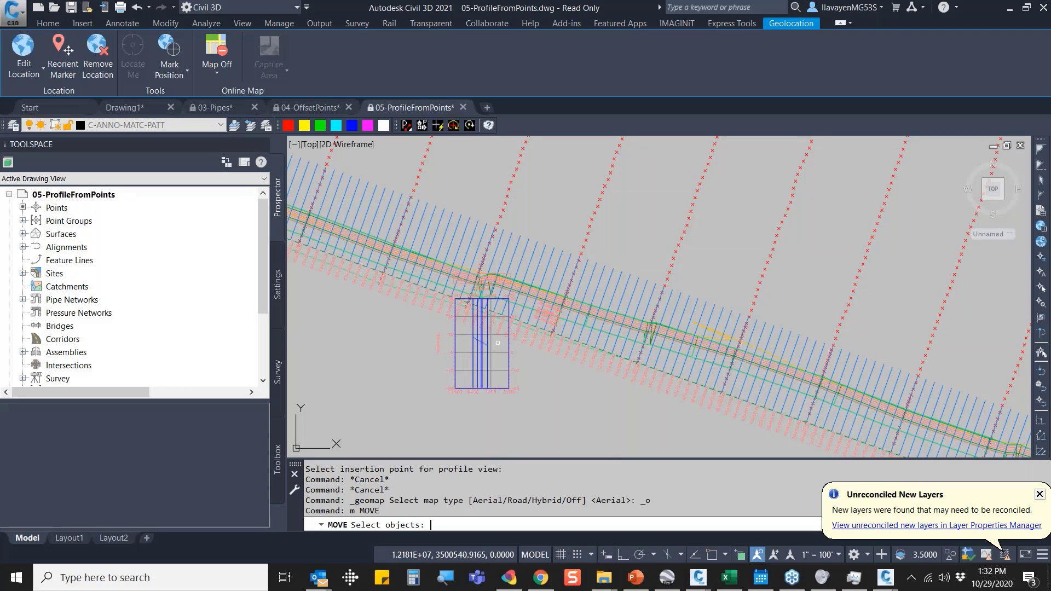
left_click(468, 358)
left_click(474, 347)
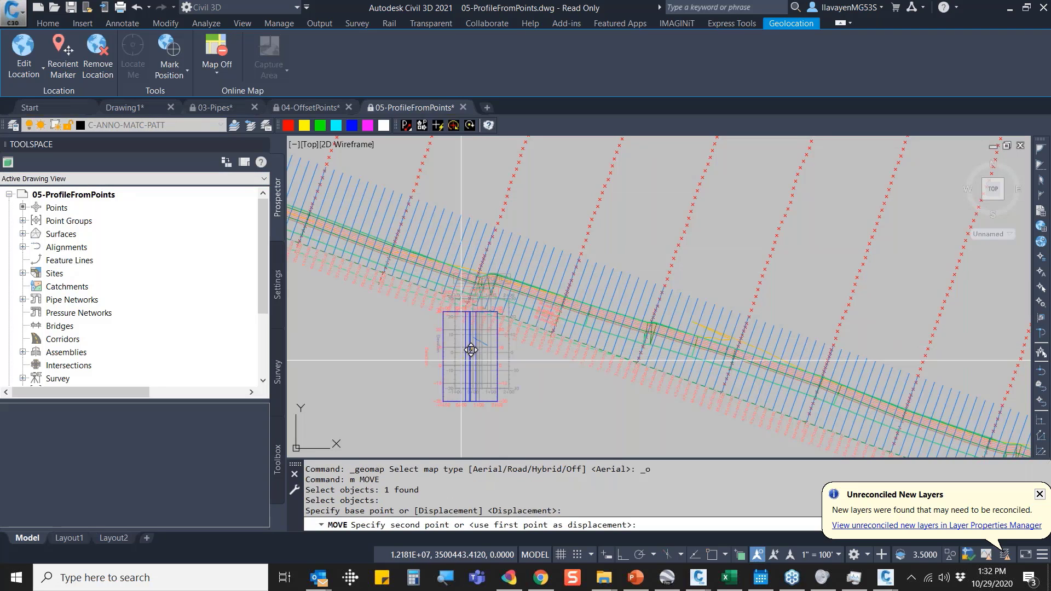
left_click(408, 401)
scroll(407, 400, "up", 6)
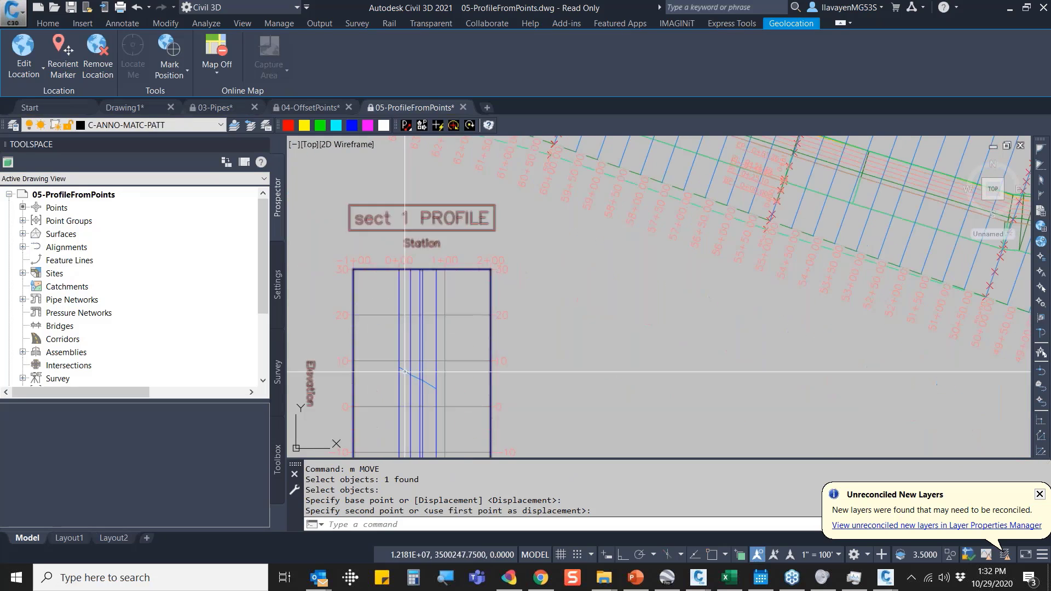
middle_click_drag(549, 340, 527, 364)
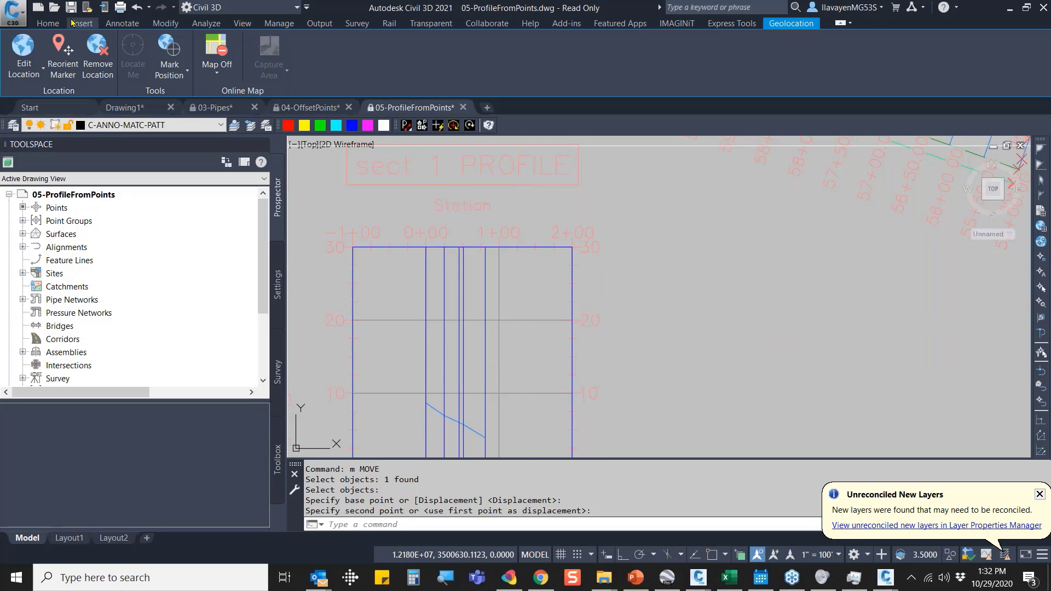
Open the drawing 06-StylesRenamer.dwg from the C3D Utils 2020 Demo Data folder as read-only.
left_click(54, 7)
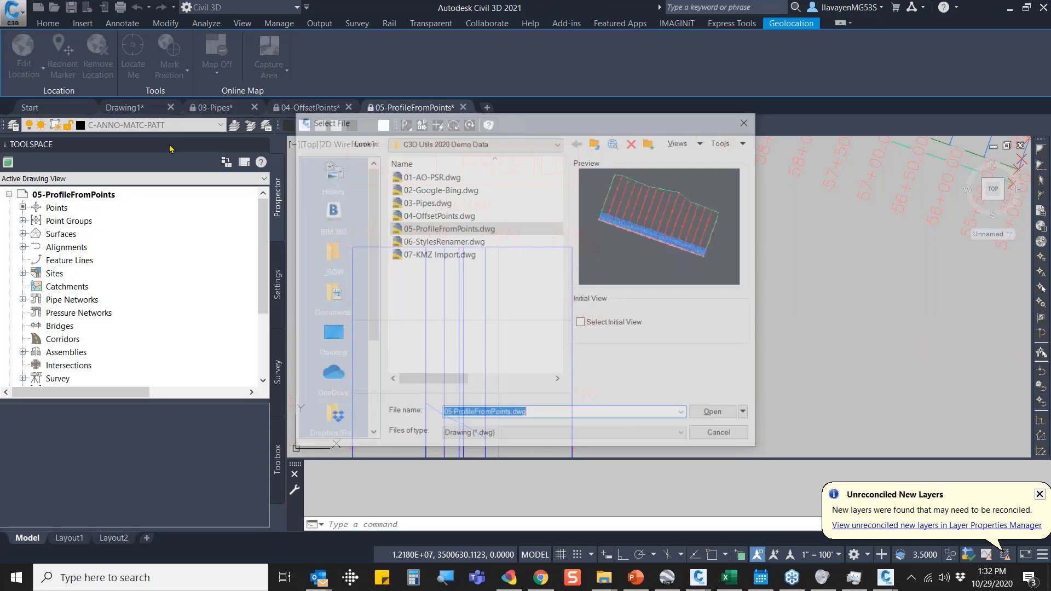
left_click(450, 246)
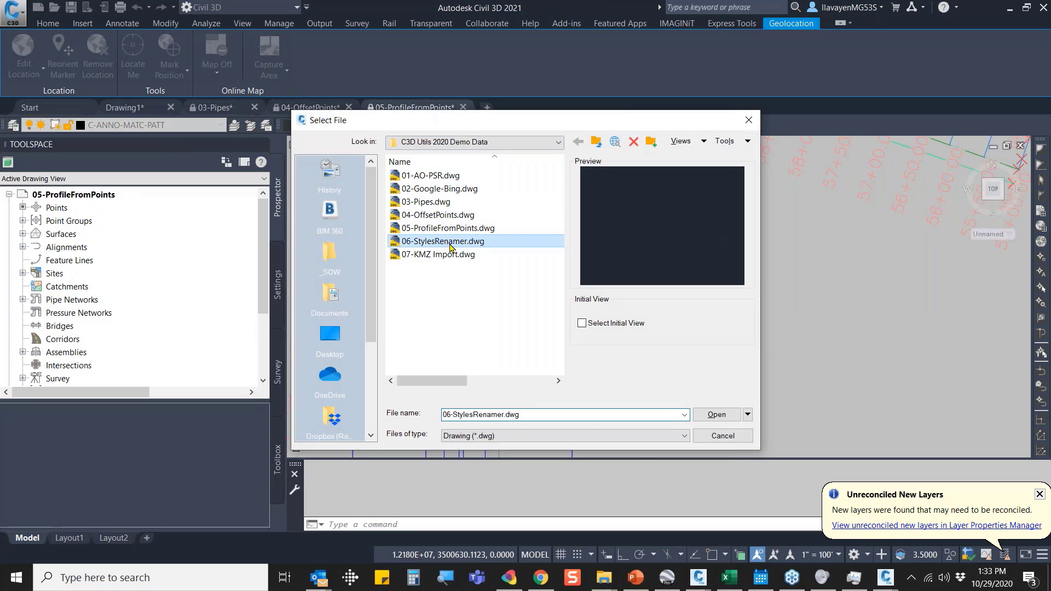
double_click(452, 247)
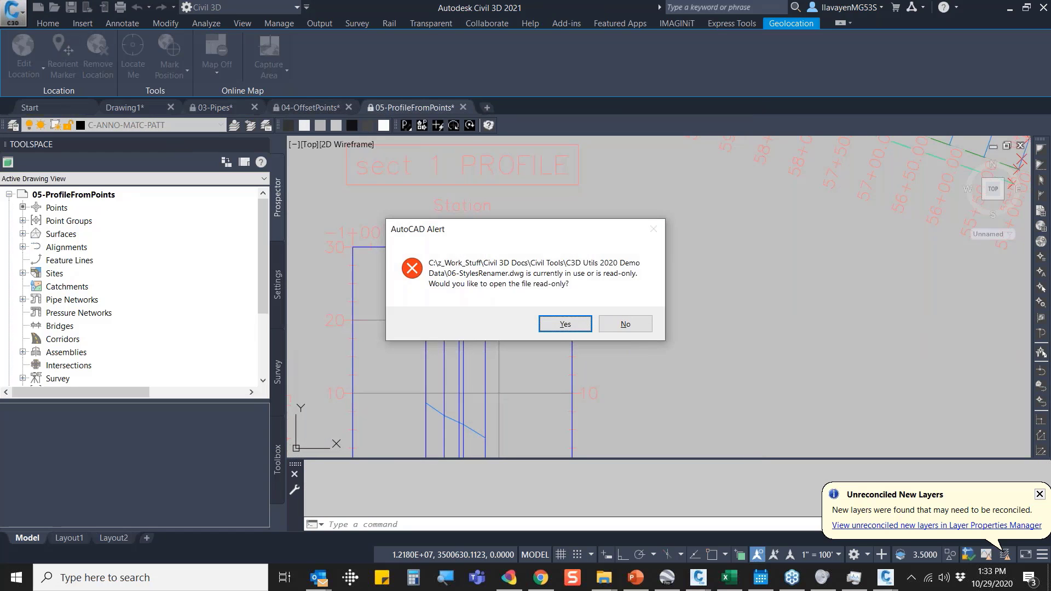
left_click(565, 324)
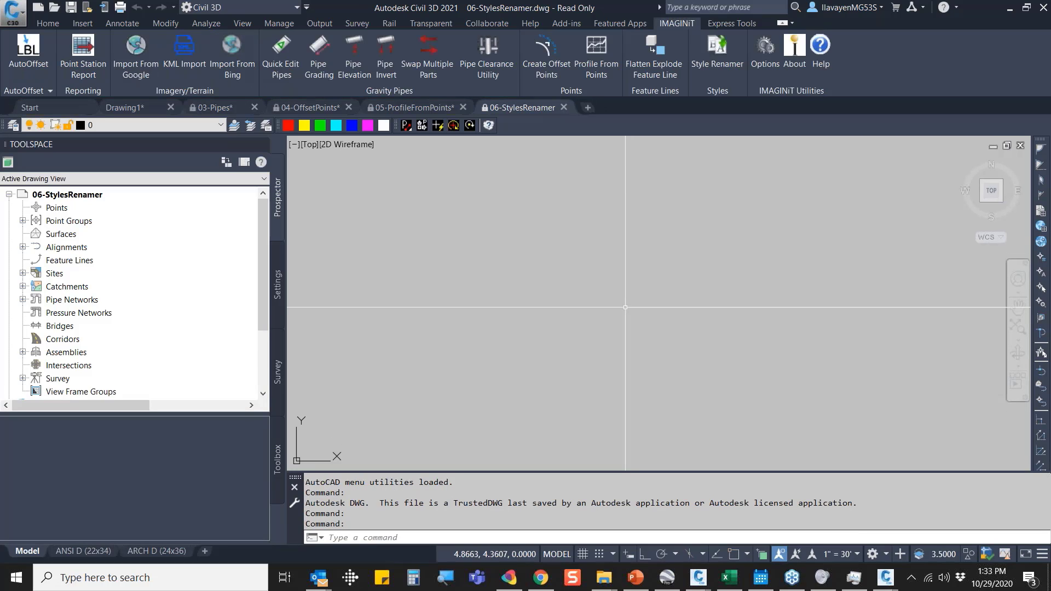
List the drawing's surface styles in the settings tree.
left_click(24, 221)
left_click(276, 252)
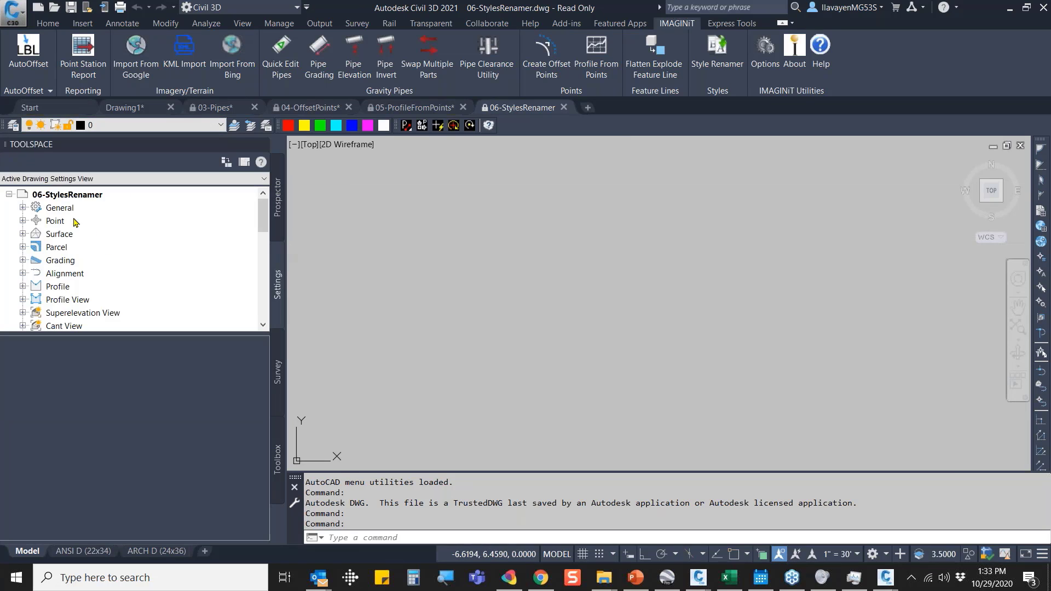
left_click(23, 235)
left_click(37, 247)
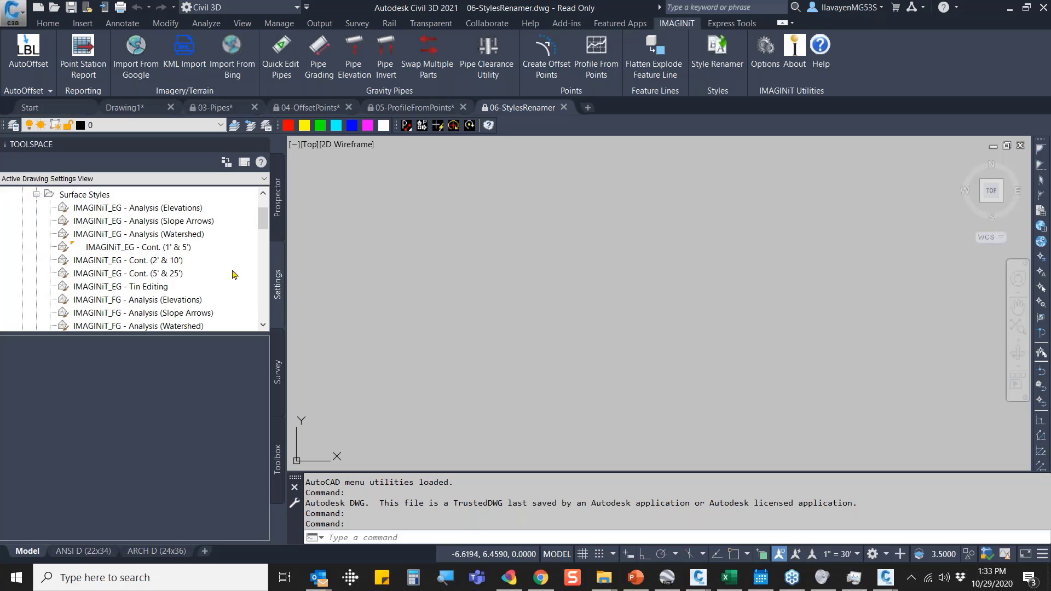
Examine the name prefix of the IMAGINiT_EG - Analysis (Elevations) surface style and close its properties without changes.
double_click(160, 209)
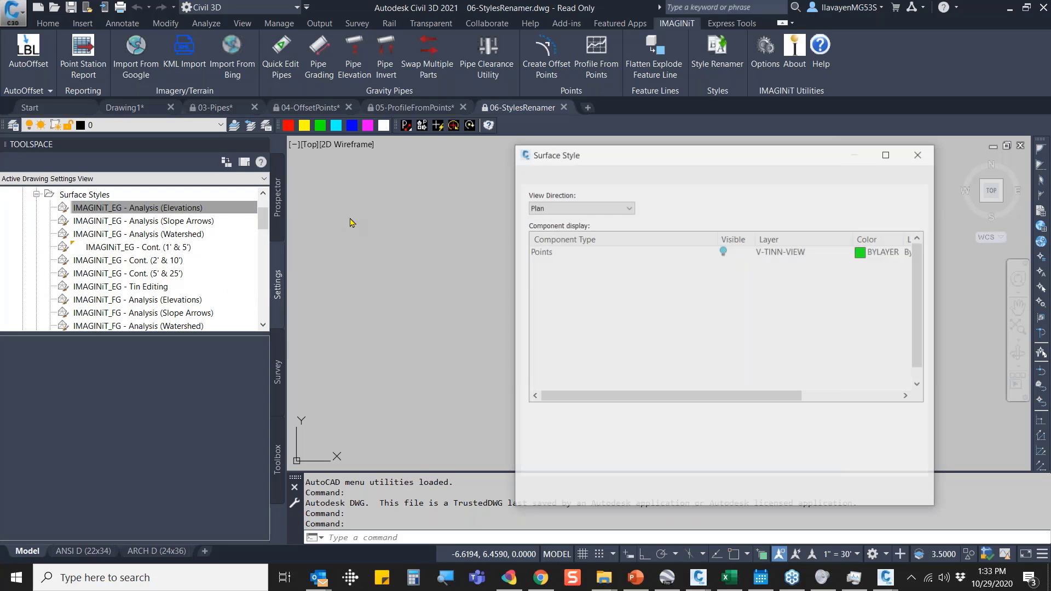
left_click(539, 175)
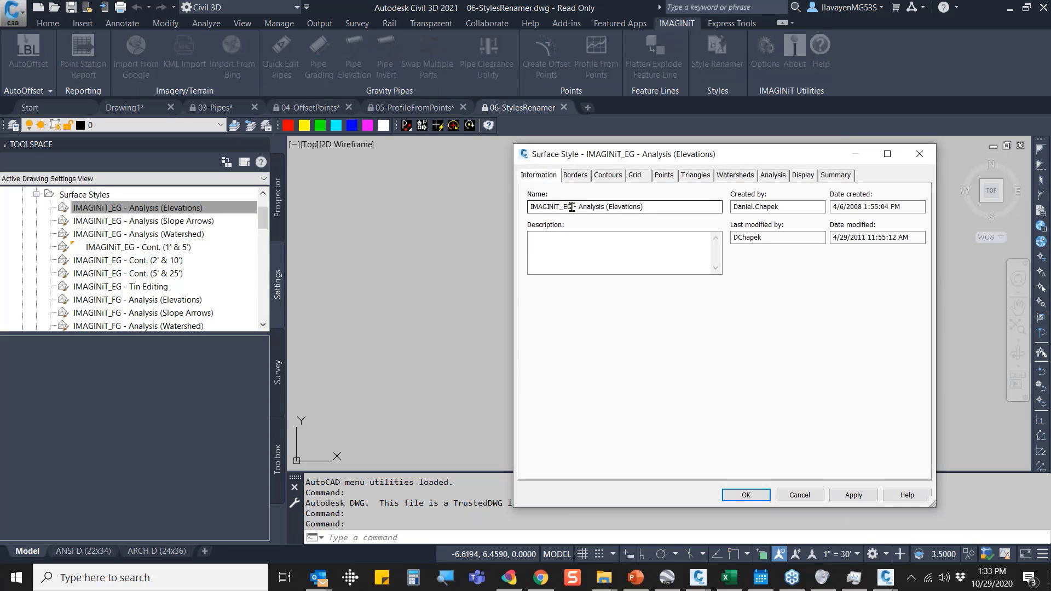
left_click_drag(564, 207, 495, 211)
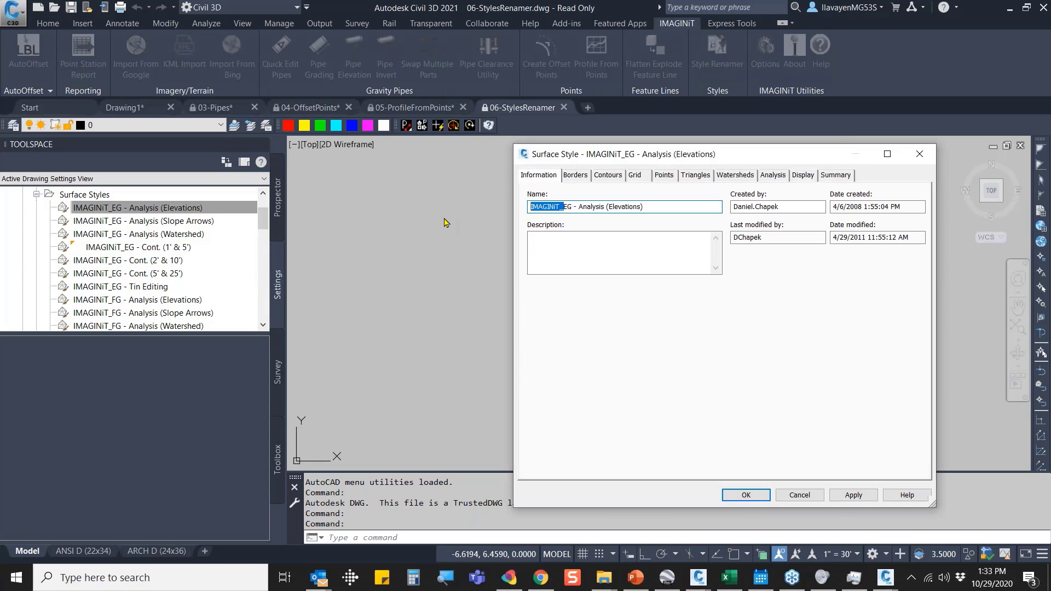
left_click(919, 154)
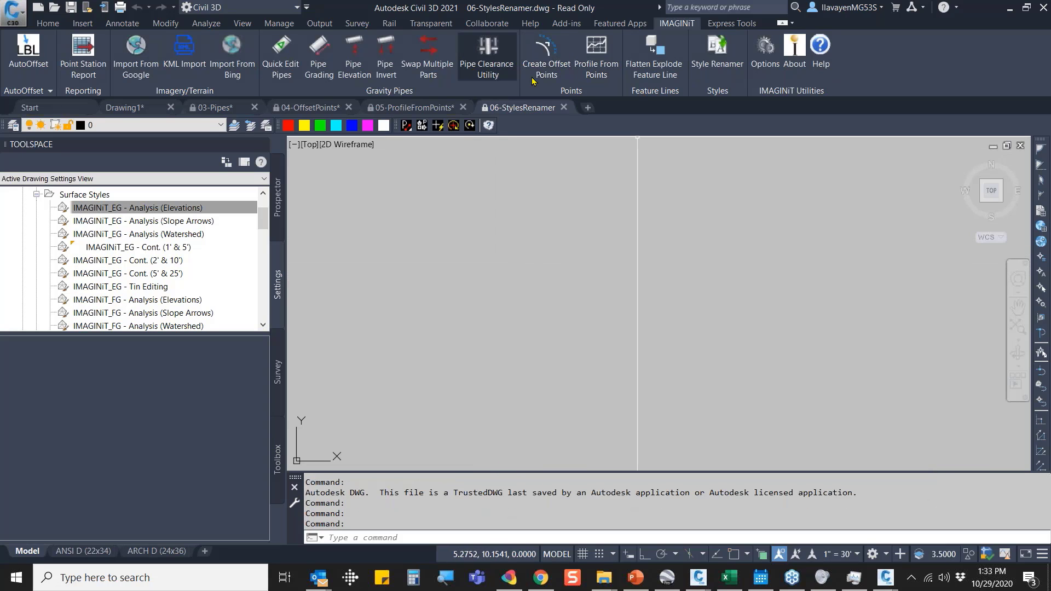
Start the Style Renamer, exclude every style category from the selection and enlarge the dialog for the style list.
left_click(718, 55)
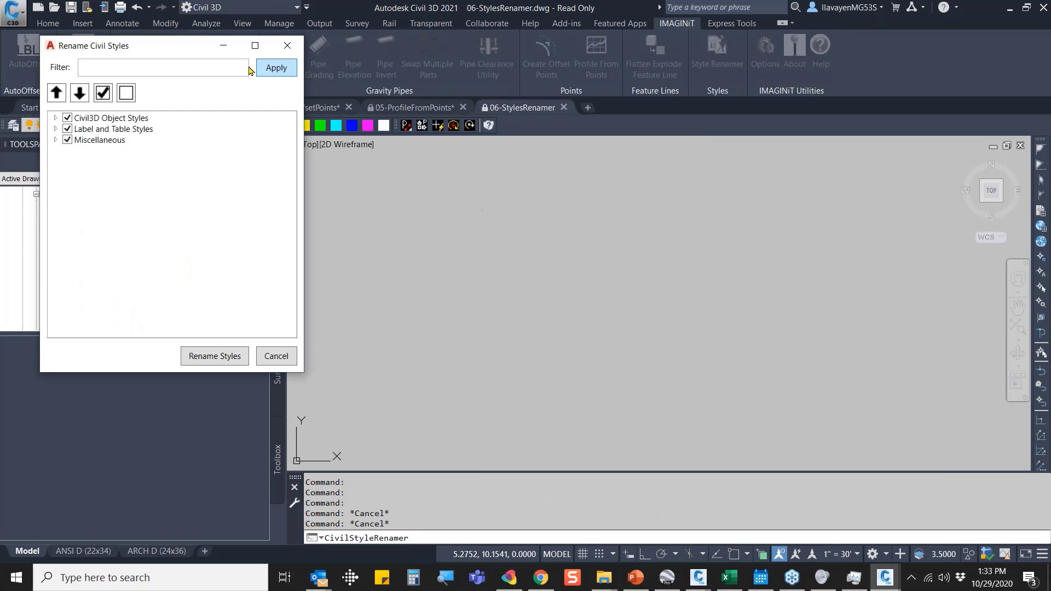
left_click_drag(239, 139, 677, 133)
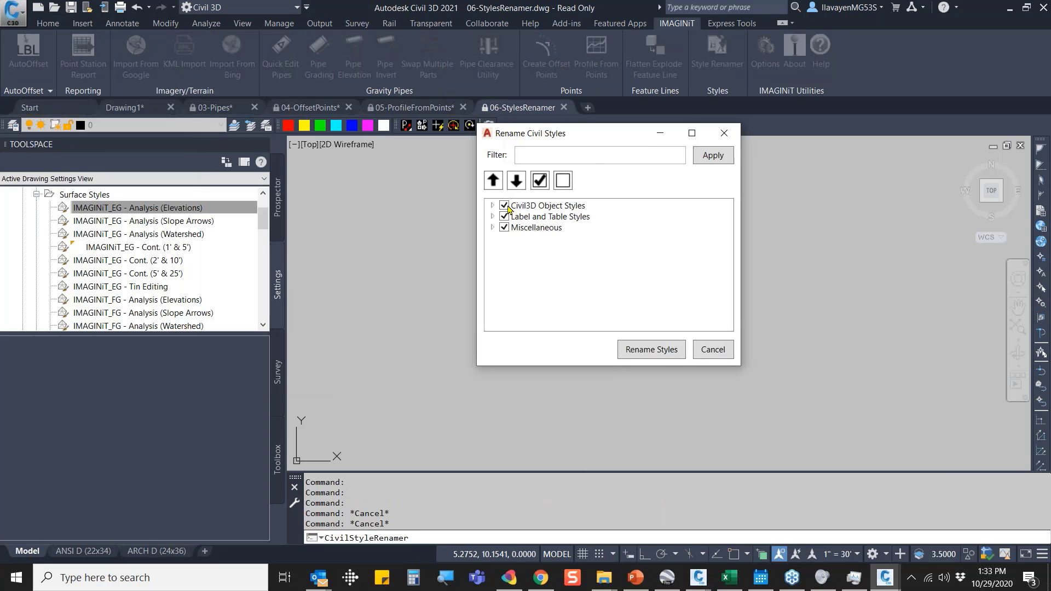
left_click(563, 180)
left_click_drag(541, 366, 541, 436)
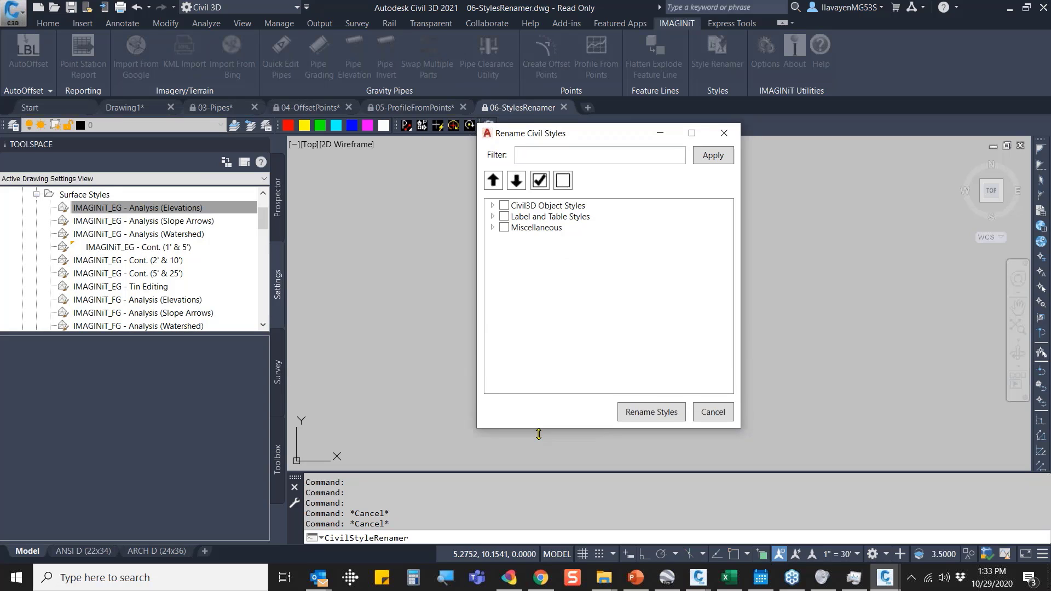
Include all Surface Styles under Civil3D Object Styles in the renaming selection.
left_click(493, 206)
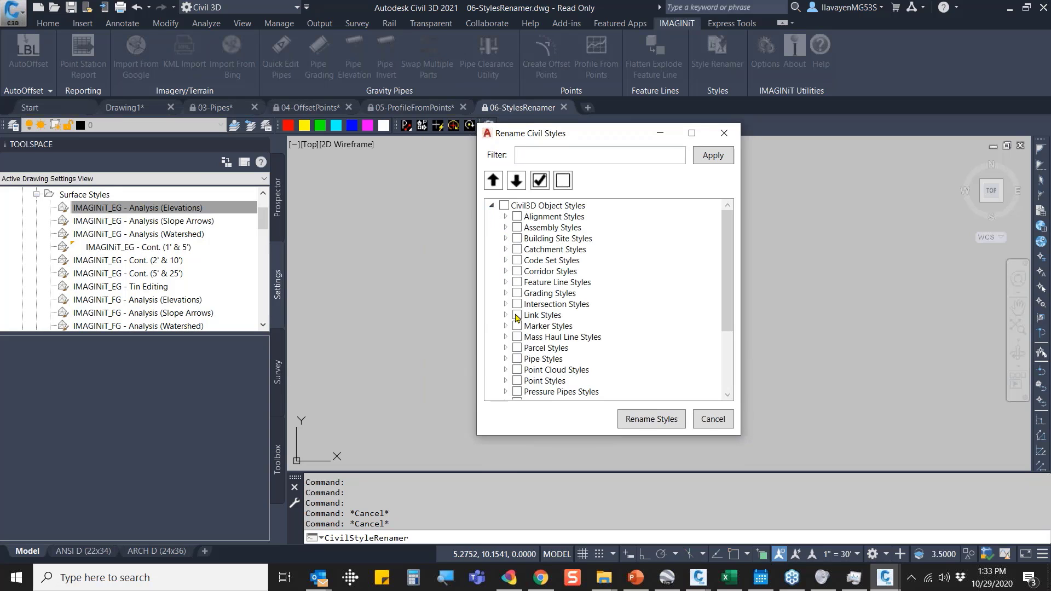
scroll(544, 326, "down", 1)
scroll(544, 326, "down", 2)
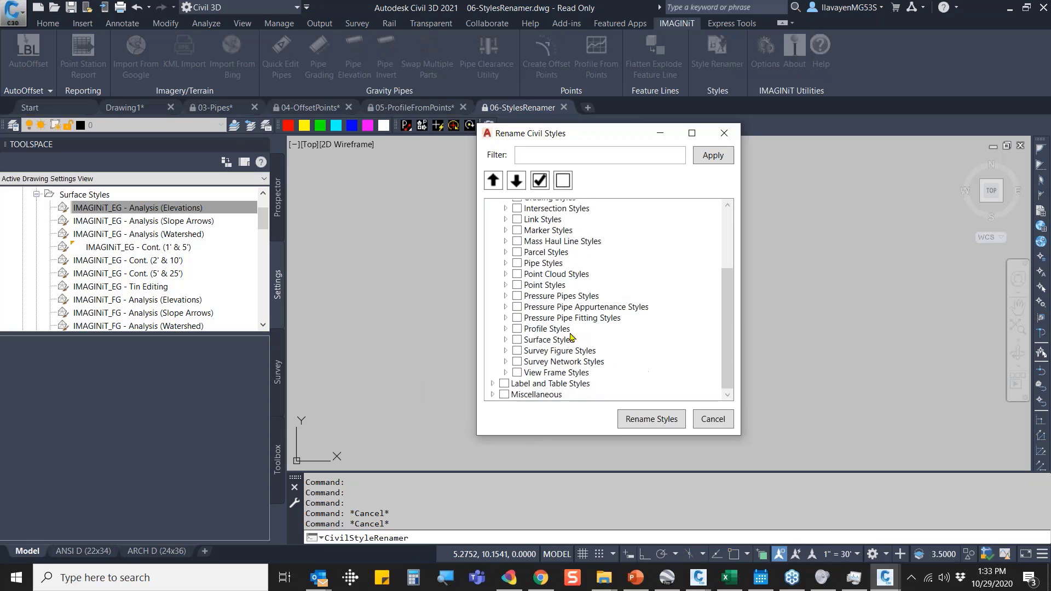
left_click(506, 337)
left_click(517, 271)
scroll(578, 317, "down", 2)
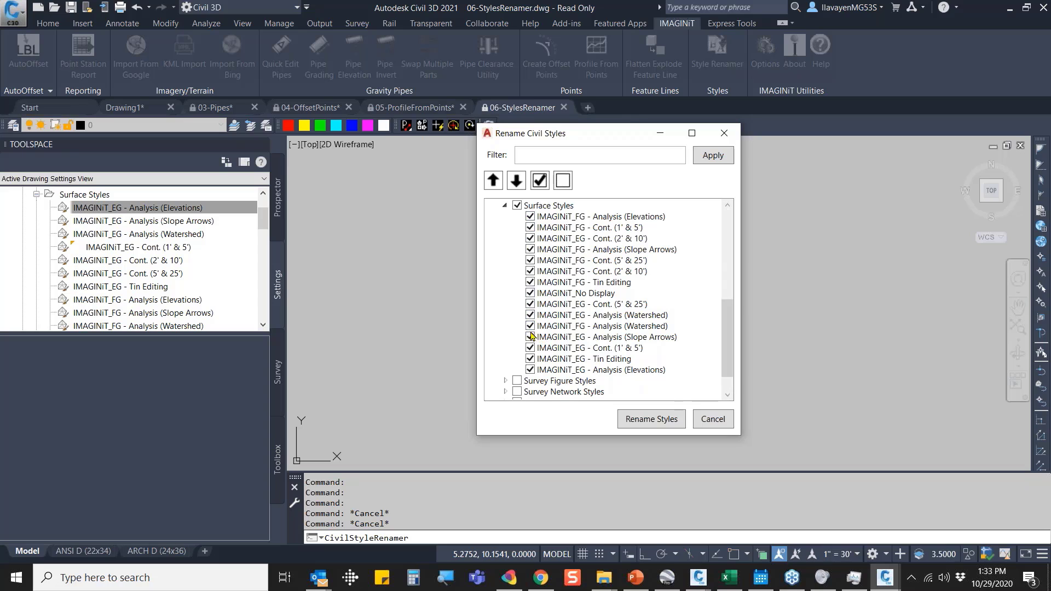
Rename the selected surface styles by replacing the text "IMAGINiT_" with "IMGiT", and check the new names in the settings tree.
left_click(640, 425)
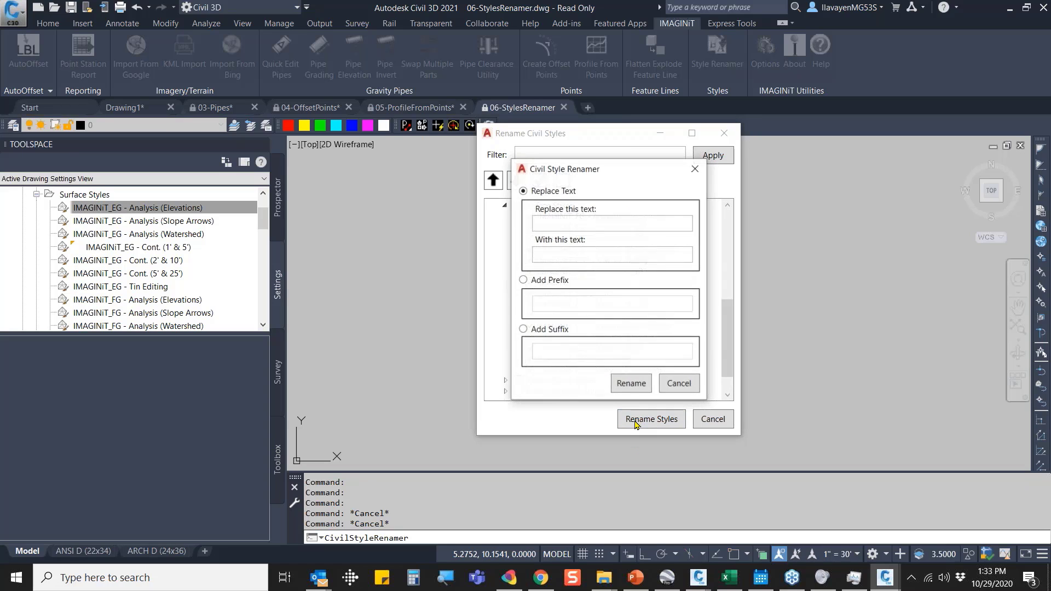
left_click(563, 225)
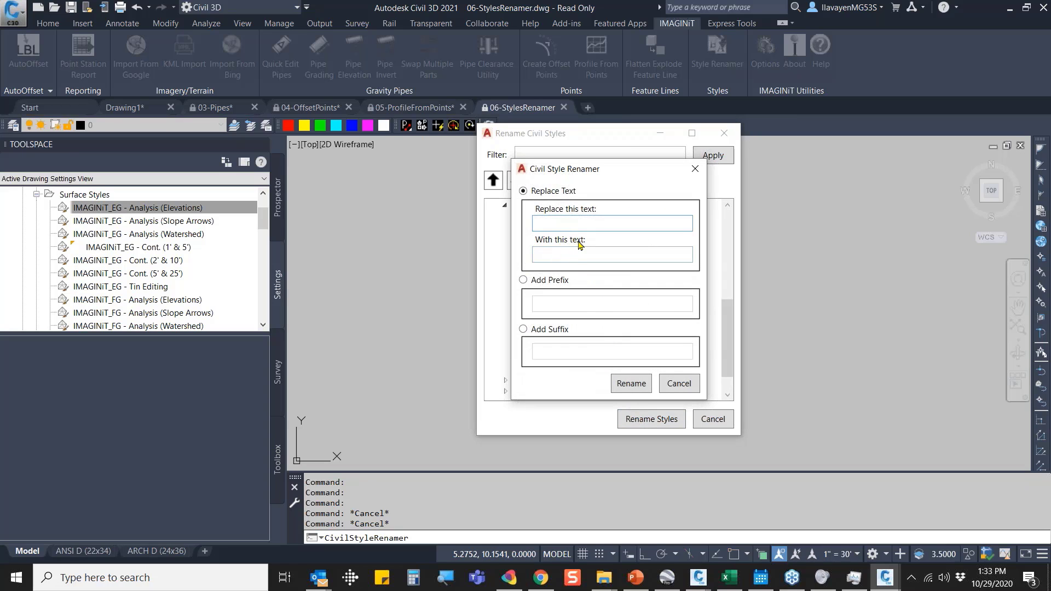
type("IMAGINiT_")
left_click(614, 257)
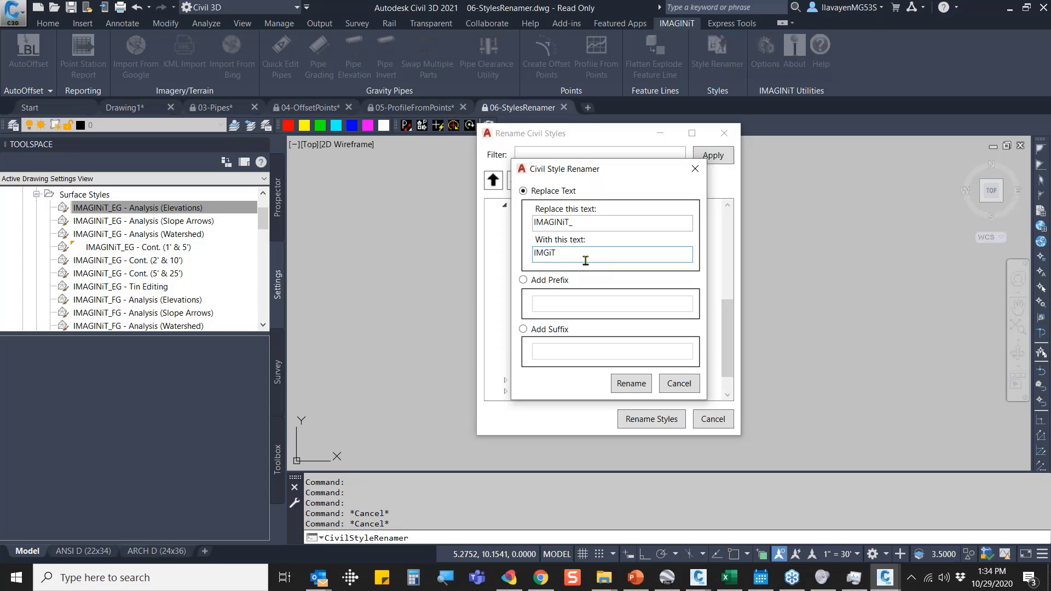
left_click(630, 386)
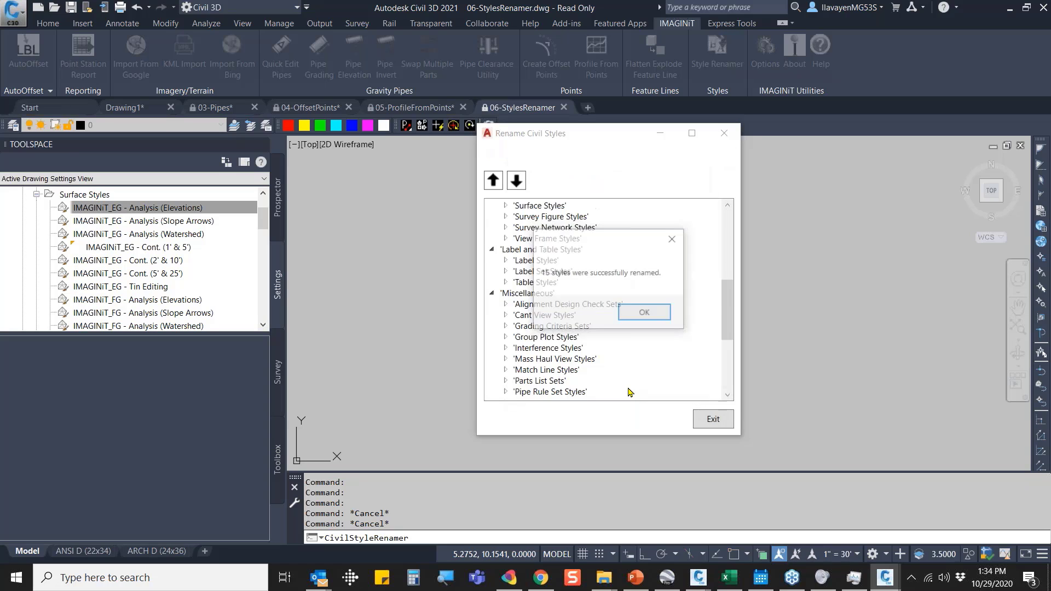
left_click(712, 419)
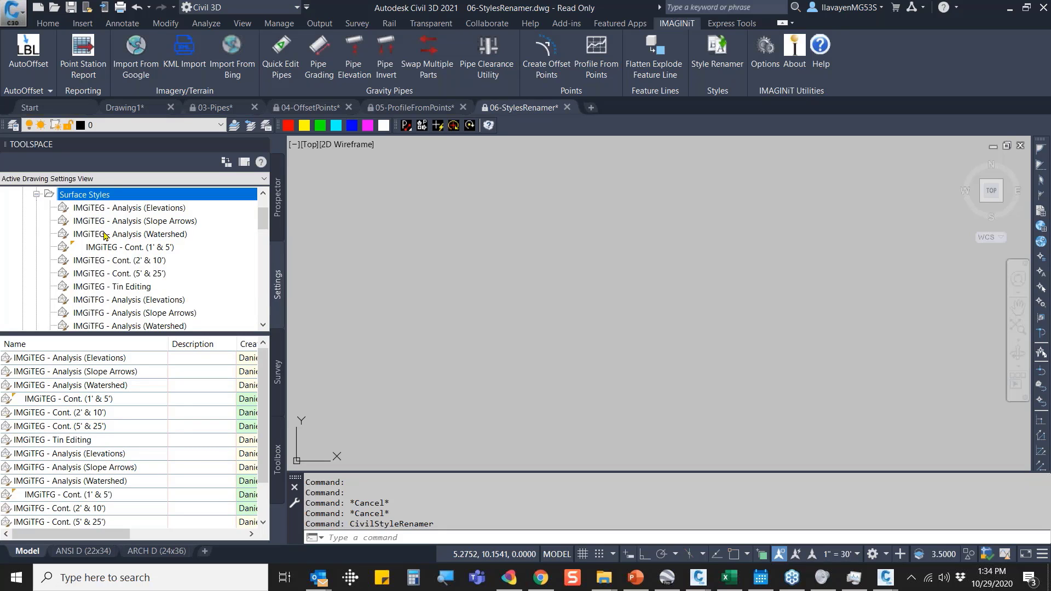
mouse_move(137, 236)
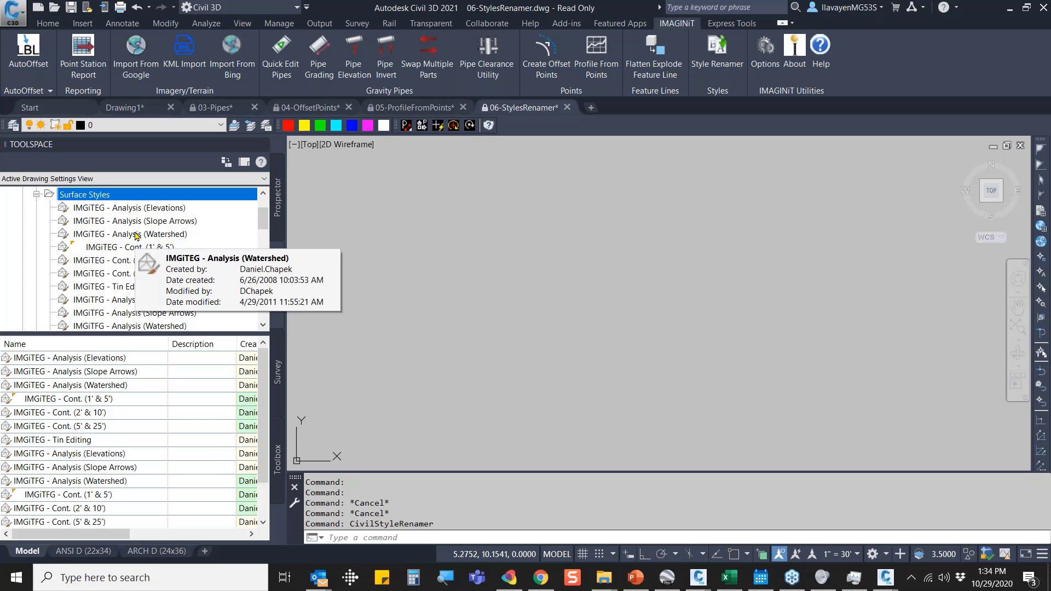
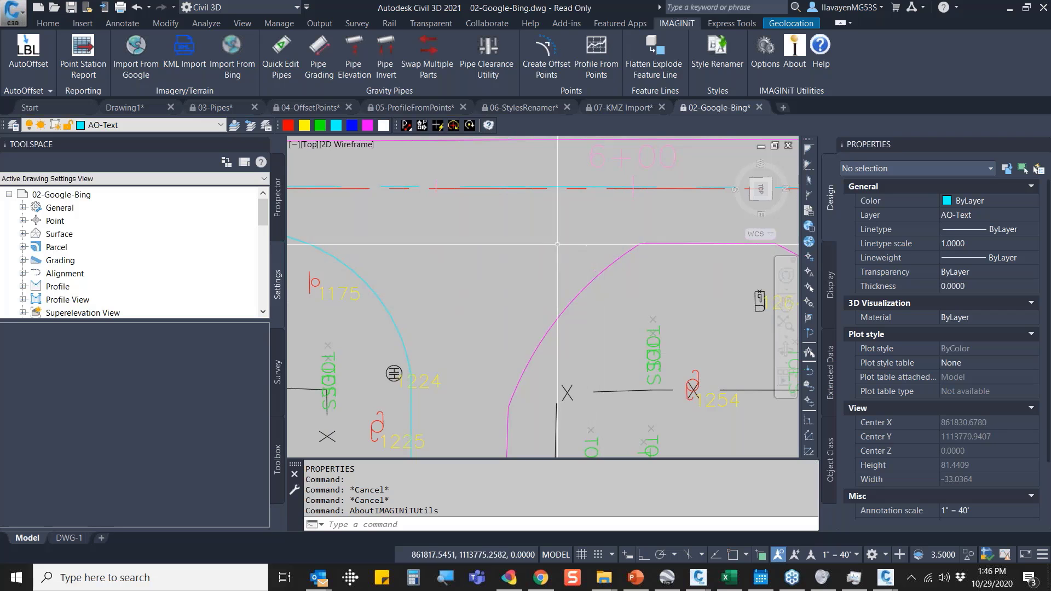
Switch to the 07-KMZ Import drawing and turn off its online aerial map to show the whole site linework.
left_click(609, 108)
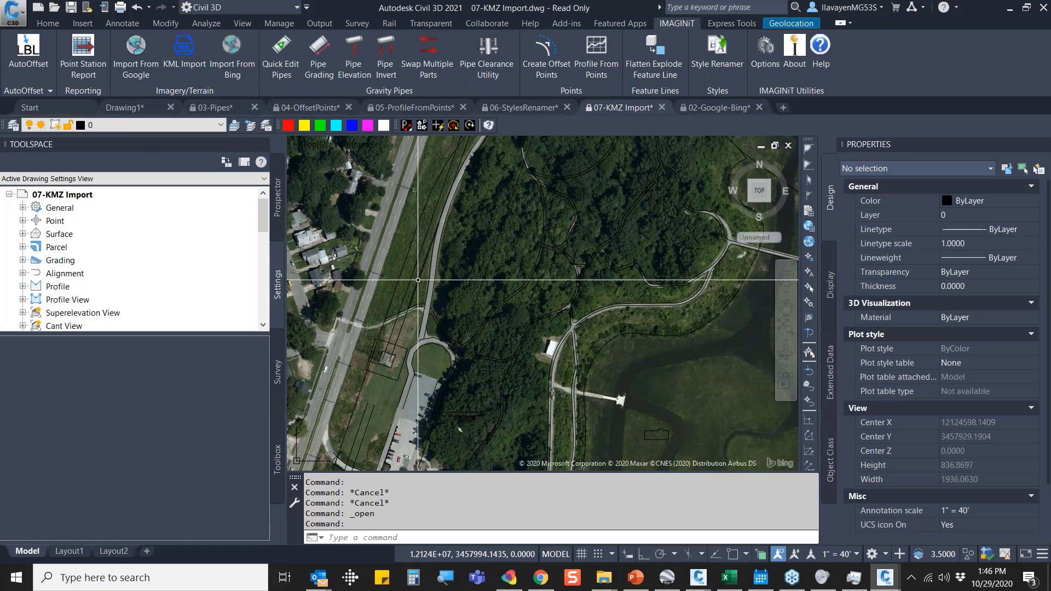
scroll(404, 290, "down", 2)
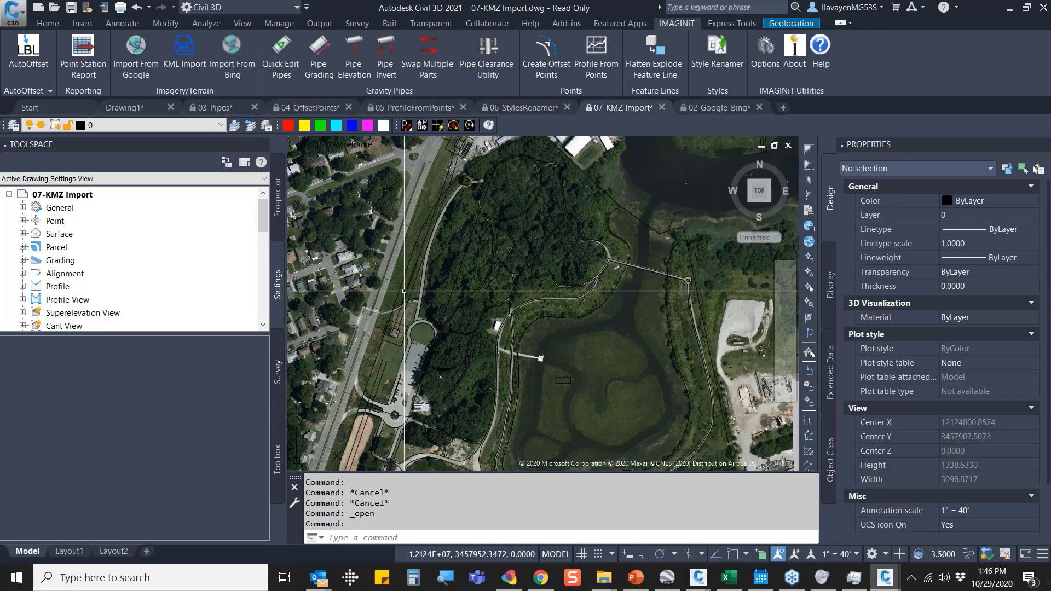
scroll(279, 90, "down", 2)
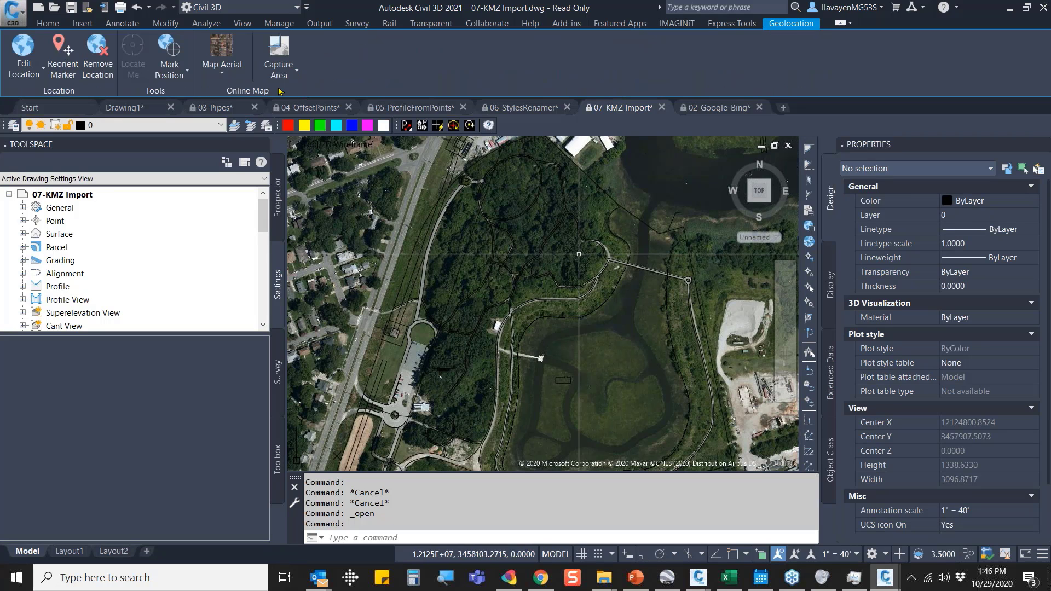
left_click(222, 71)
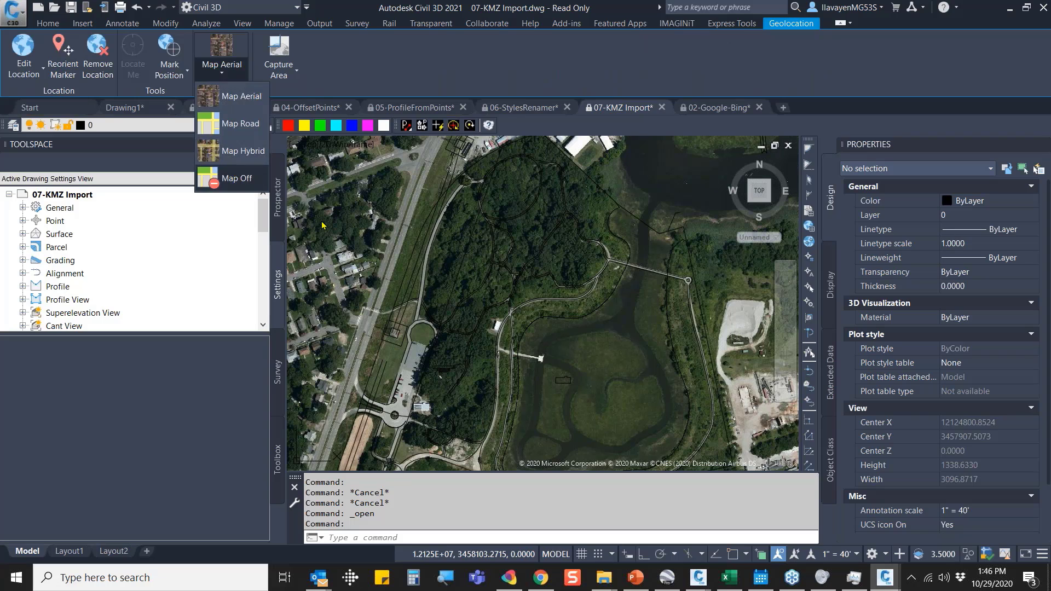
left_click(224, 113)
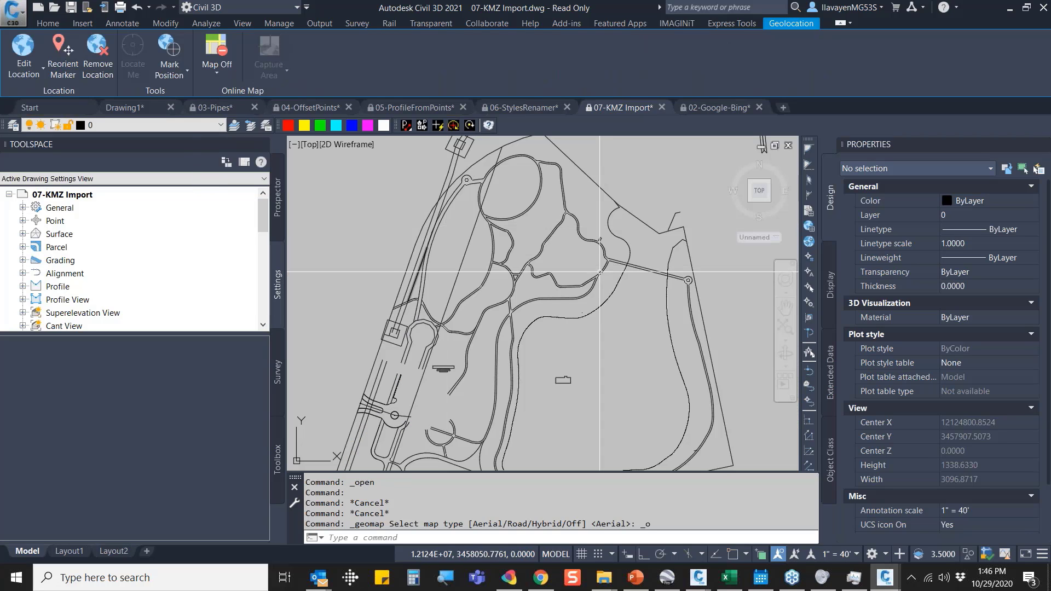
scroll(600, 272, "down", 2)
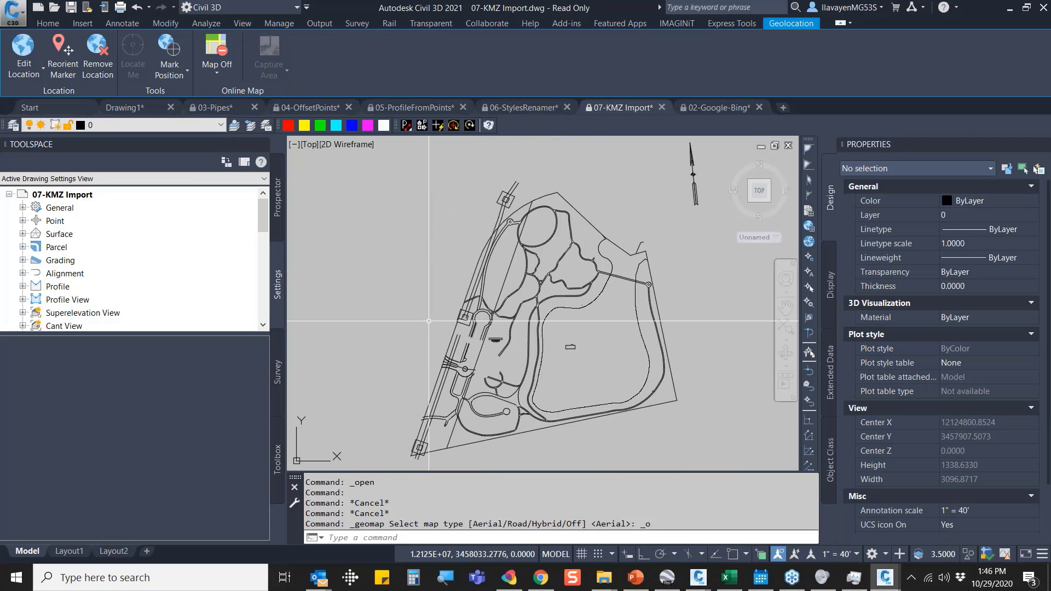
scroll(429, 321, "down", 1)
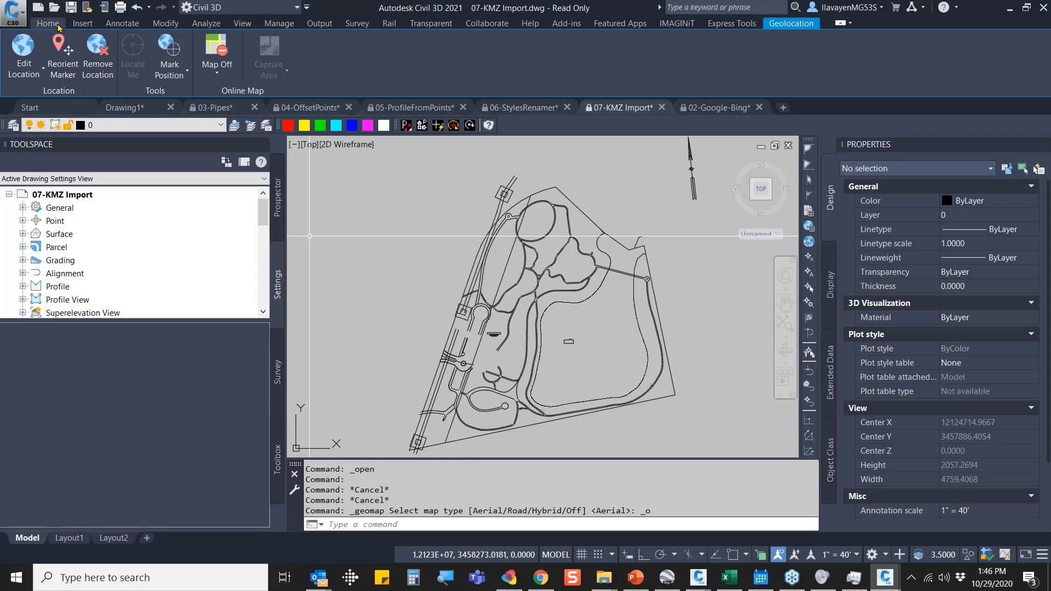
Start adding a note label and open the General Note label style's layout for editing.
left_click(82, 23)
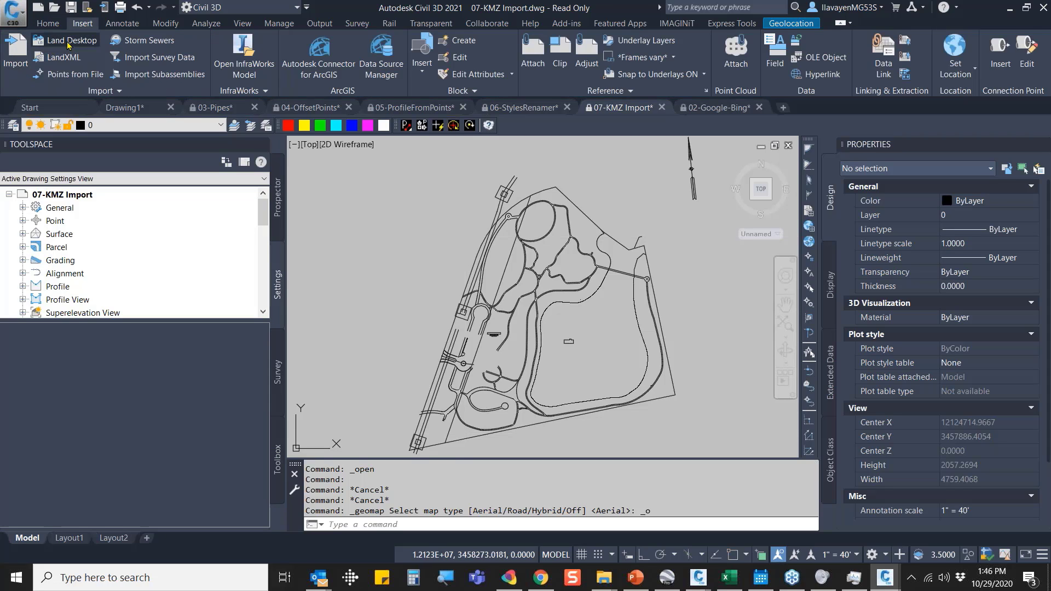
left_click(122, 25)
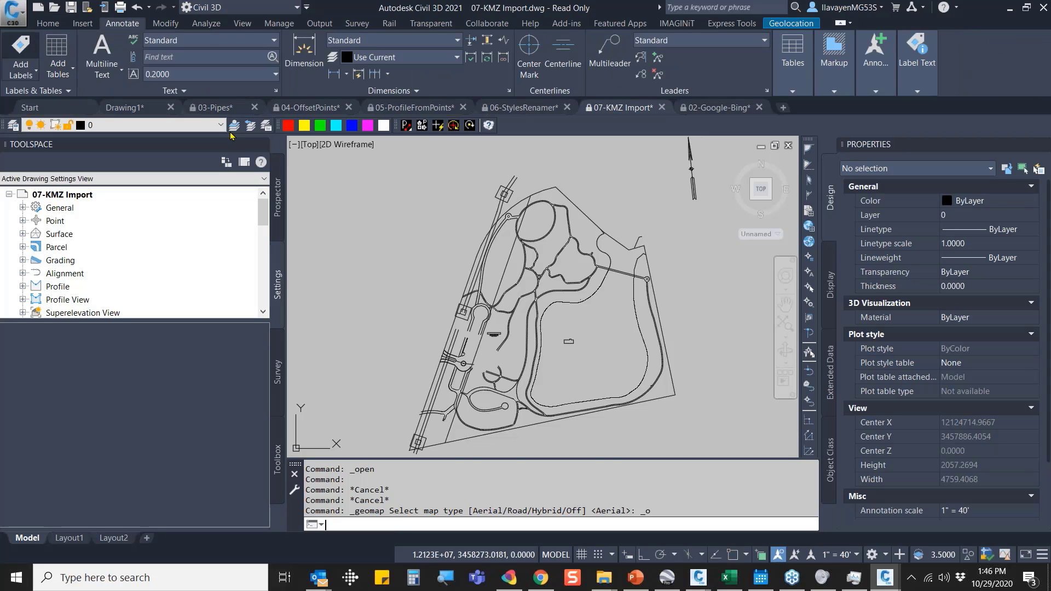
left_click(20, 52)
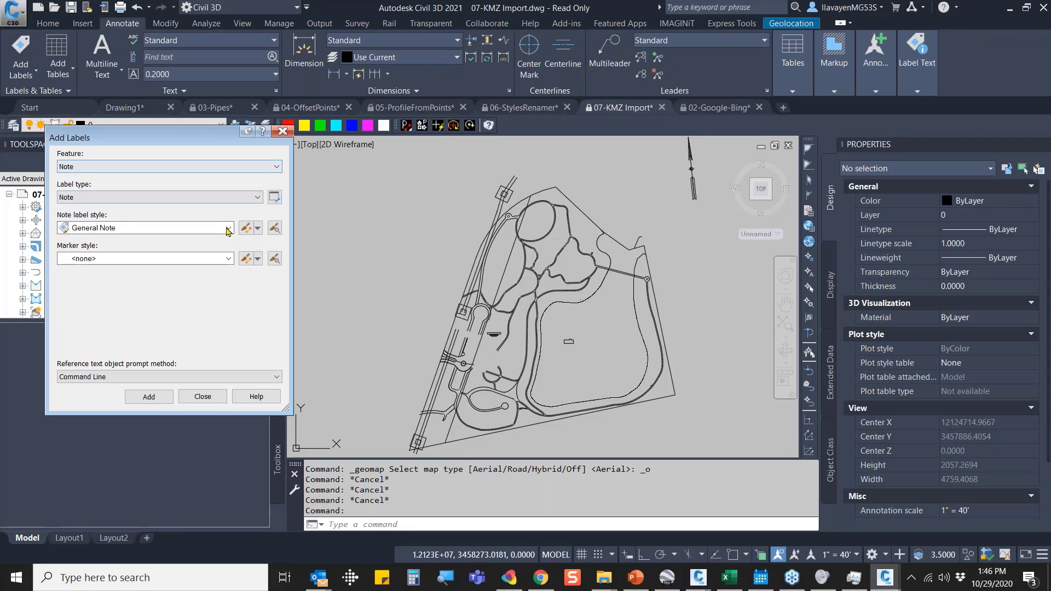
left_click(229, 227)
left_click(229, 228)
left_click(246, 228)
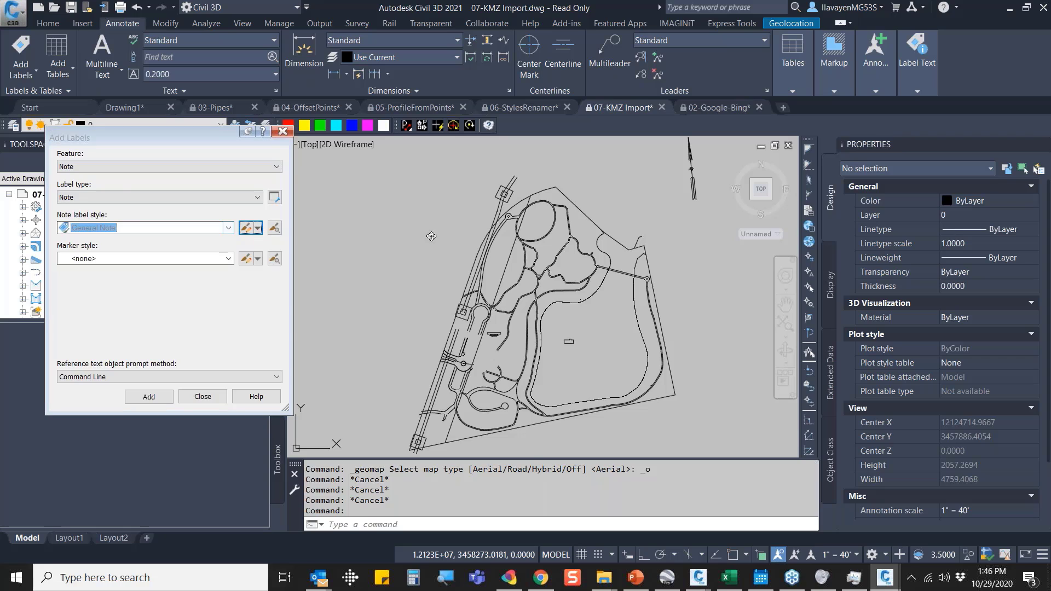
left_click(232, 233)
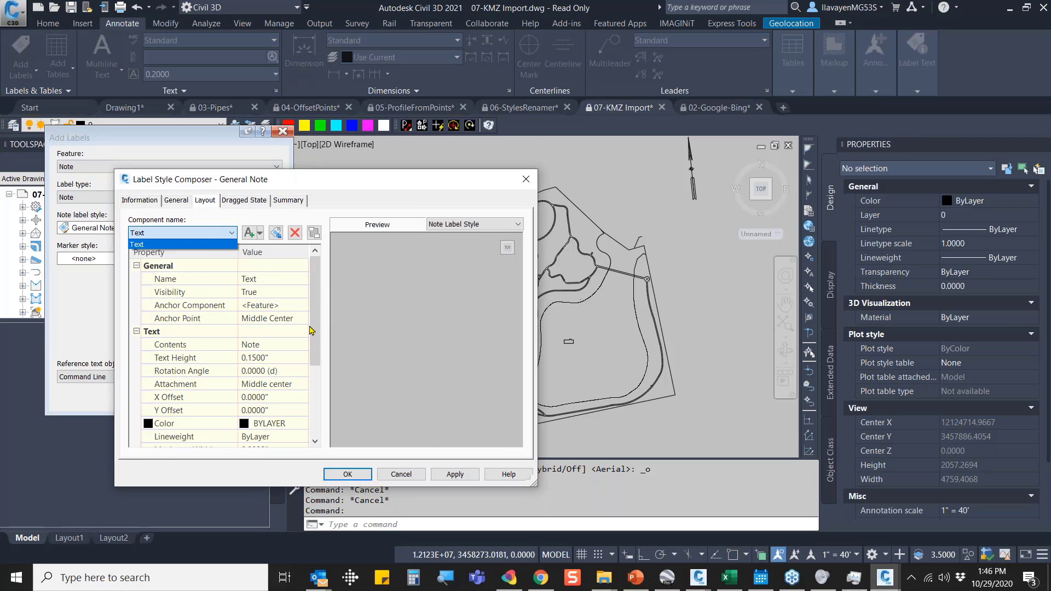
Extend the label's text contents with a line "n" followed by the Northing property and a further line "e".
left_click(301, 344)
left_click(303, 345)
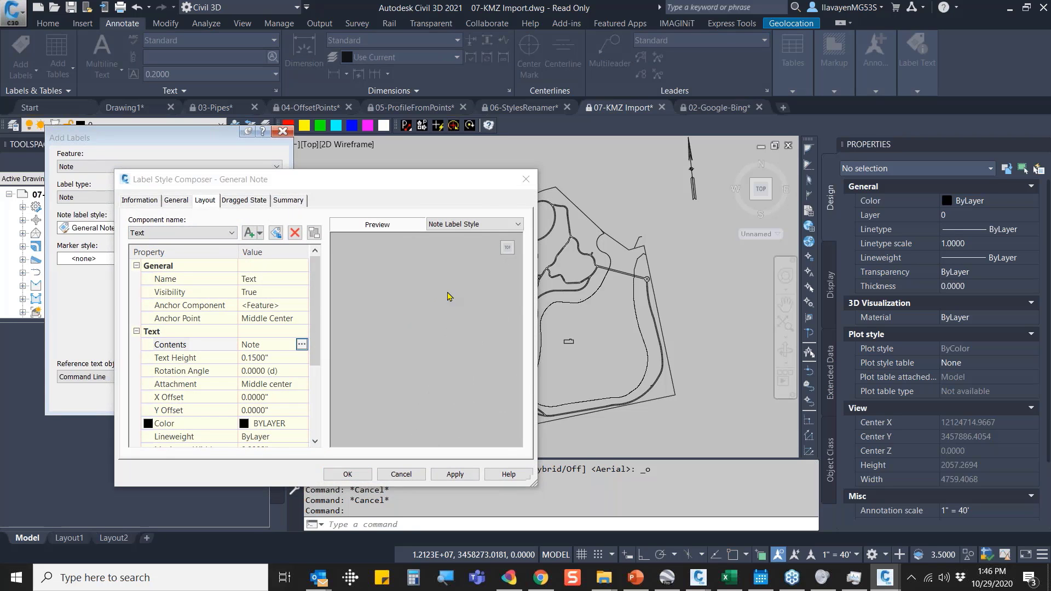
left_click(710, 266)
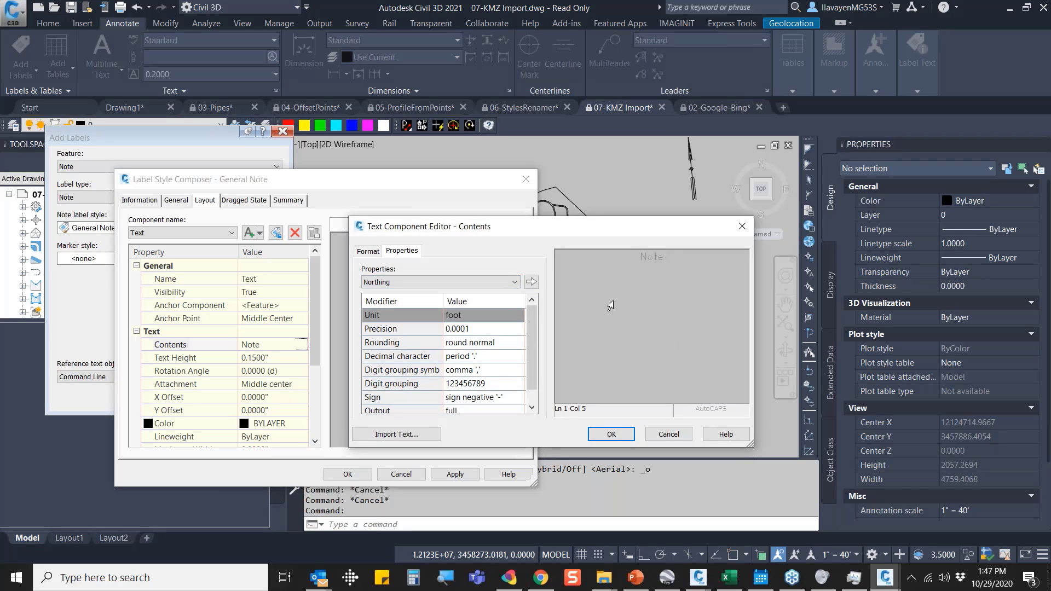
key("Return")
type("n")
key("Return")
left_click(681, 277)
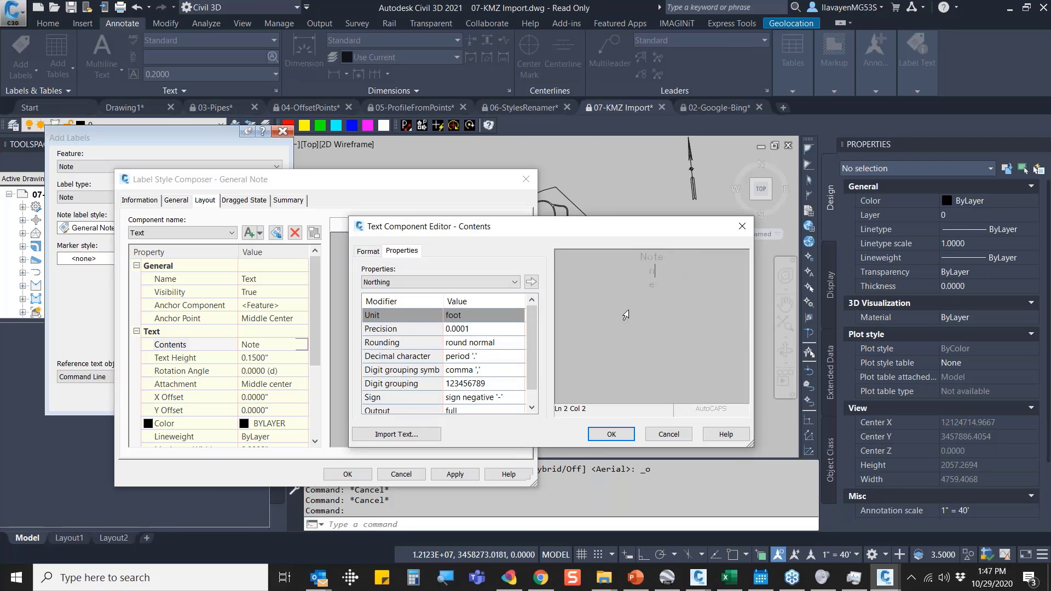
left_click(532, 281)
Insert the Easting property after the "e" in the label text and accept the General Note style changes.
left_click(690, 300)
left_click(448, 284)
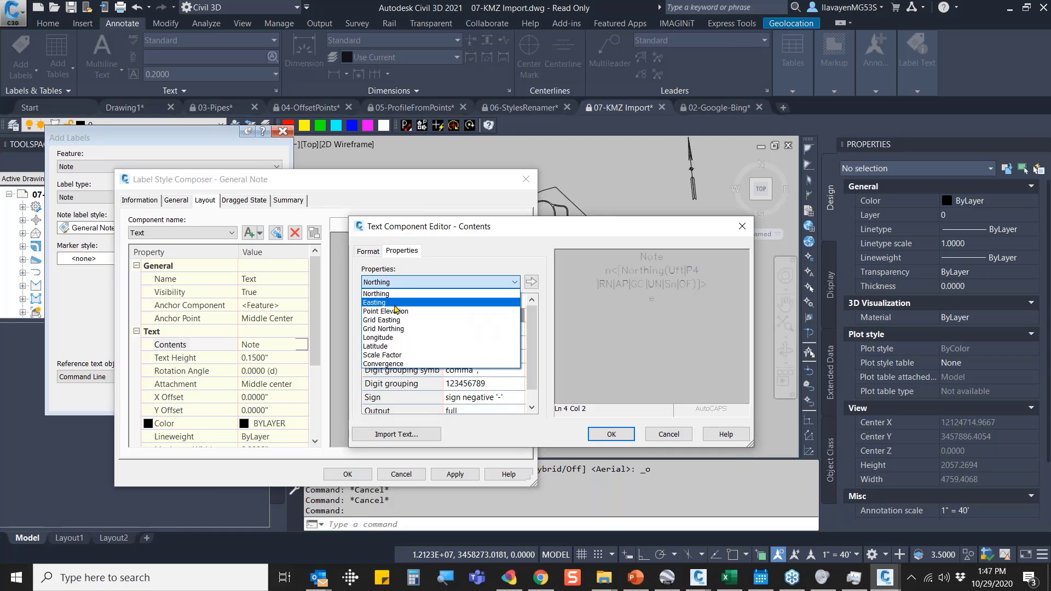
left_click(384, 294)
left_click(611, 435)
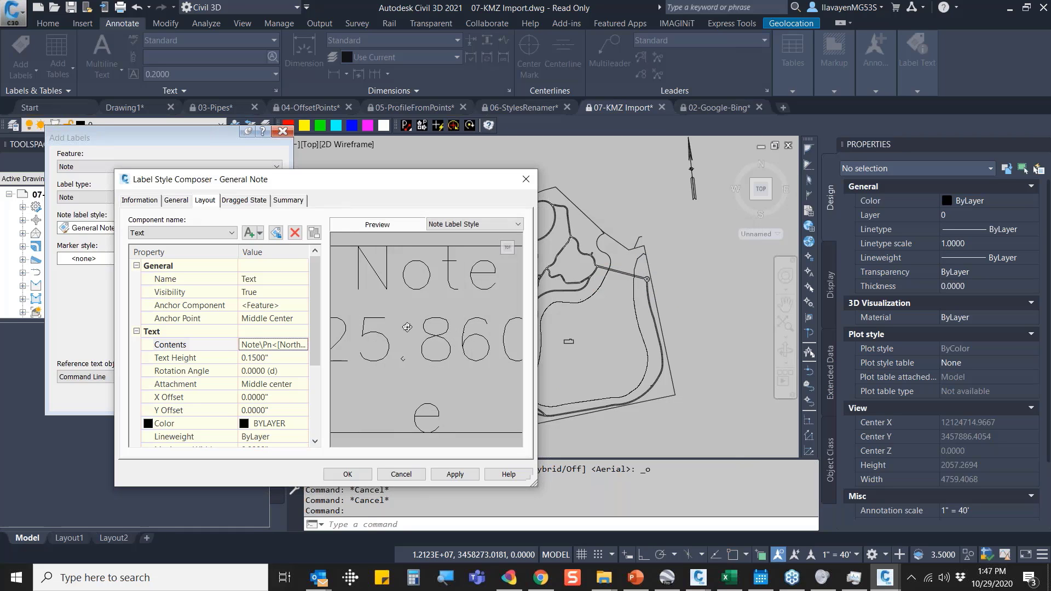
left_click(302, 345)
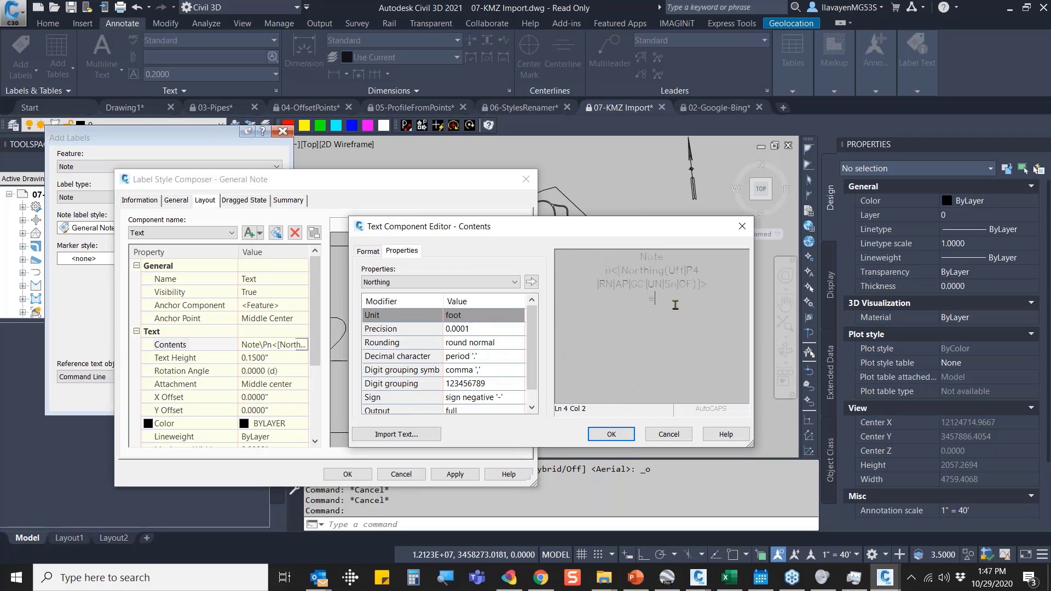
left_click(675, 305)
left_click(452, 284)
left_click(508, 297)
left_click(531, 282)
left_click(361, 475)
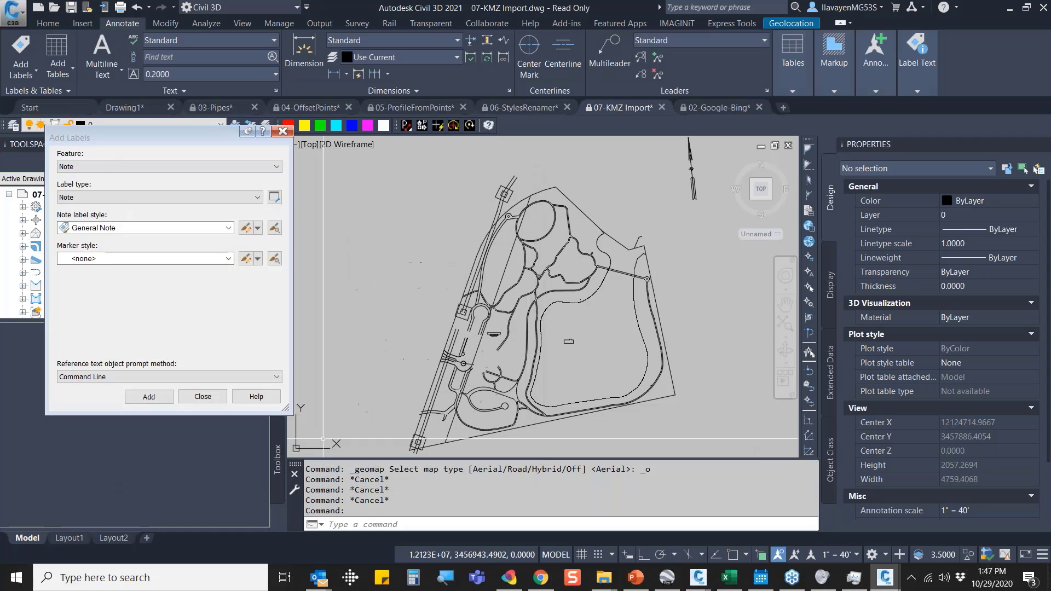
Place a General Note label between the paths in the northern part of the site and inspect its coordinates.
left_click(149, 396)
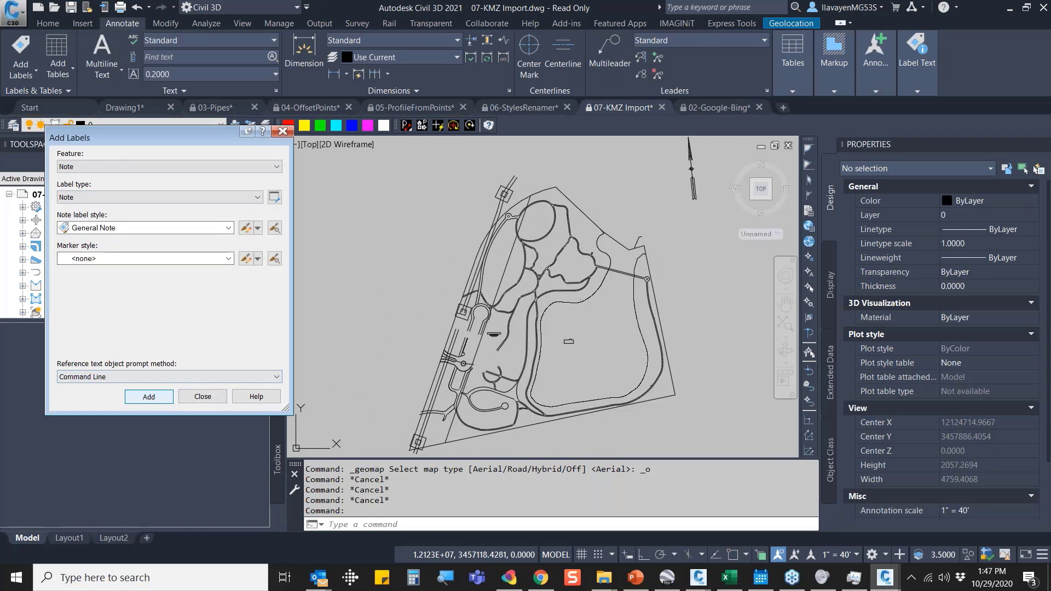
scroll(524, 290, "up", 10)
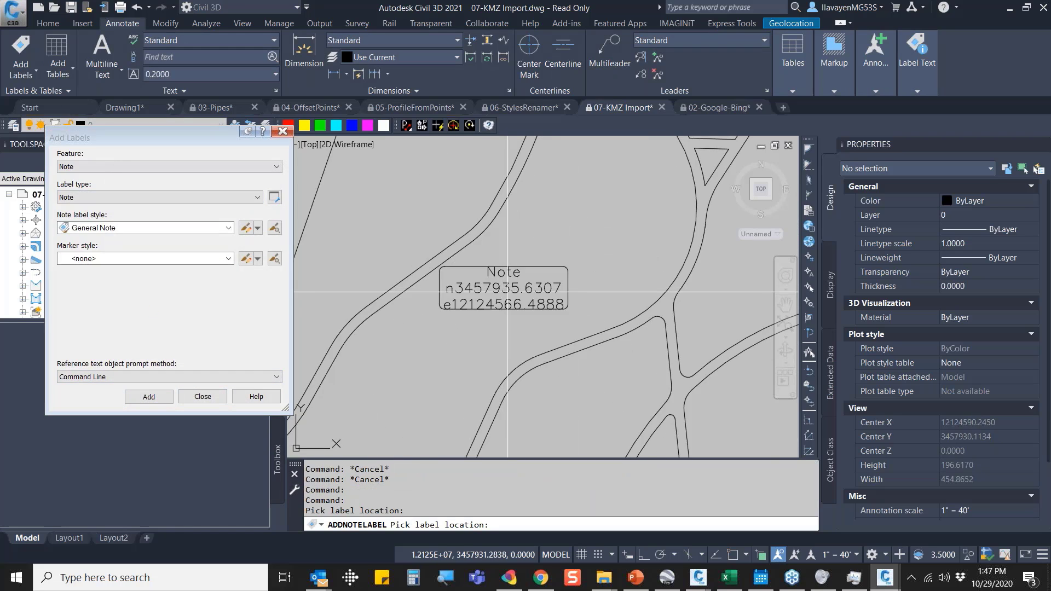
scroll(496, 294, "up", 2)
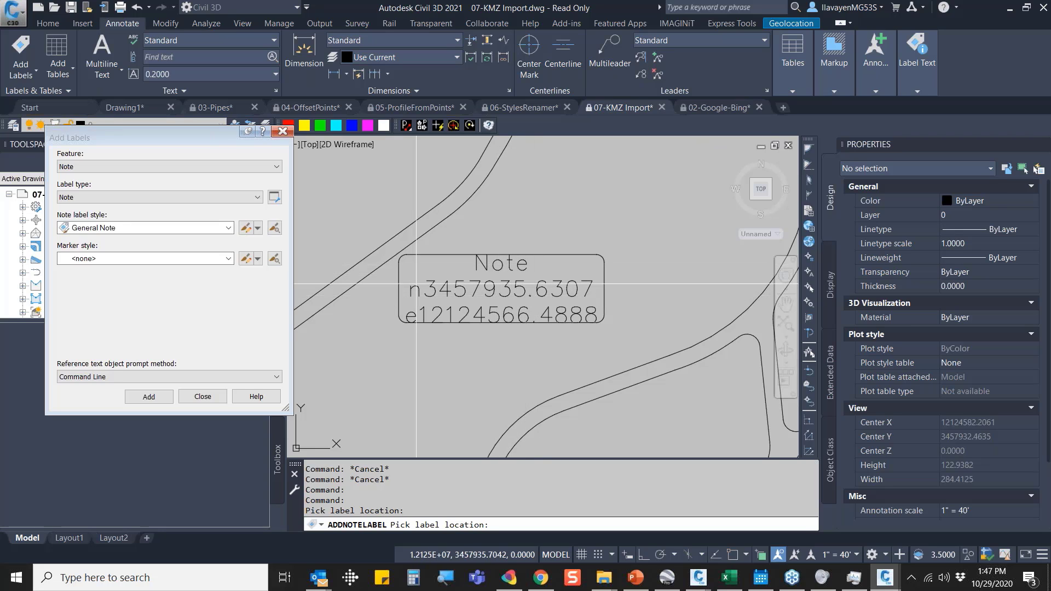
left_click_drag(115, 138, 115, 151)
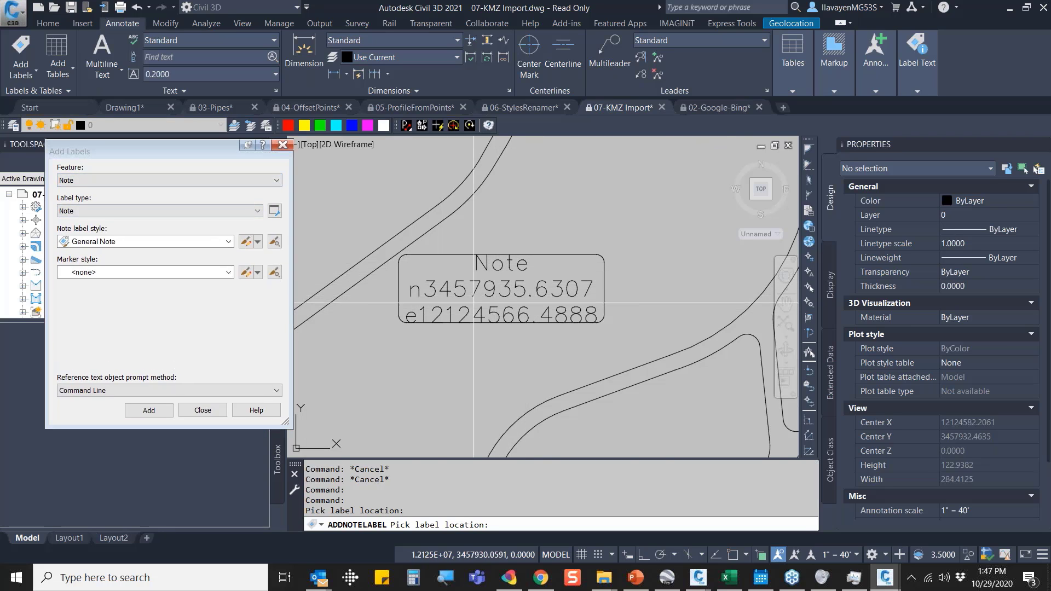
scroll(474, 301, "down", 5)
scroll(475, 300, "up", 3)
Uncover the settings tree and open the drawing settings of 07-KMZ Import.
left_click_drag(164, 151, 145, 314)
right_click(154, 195)
left_click(197, 200)
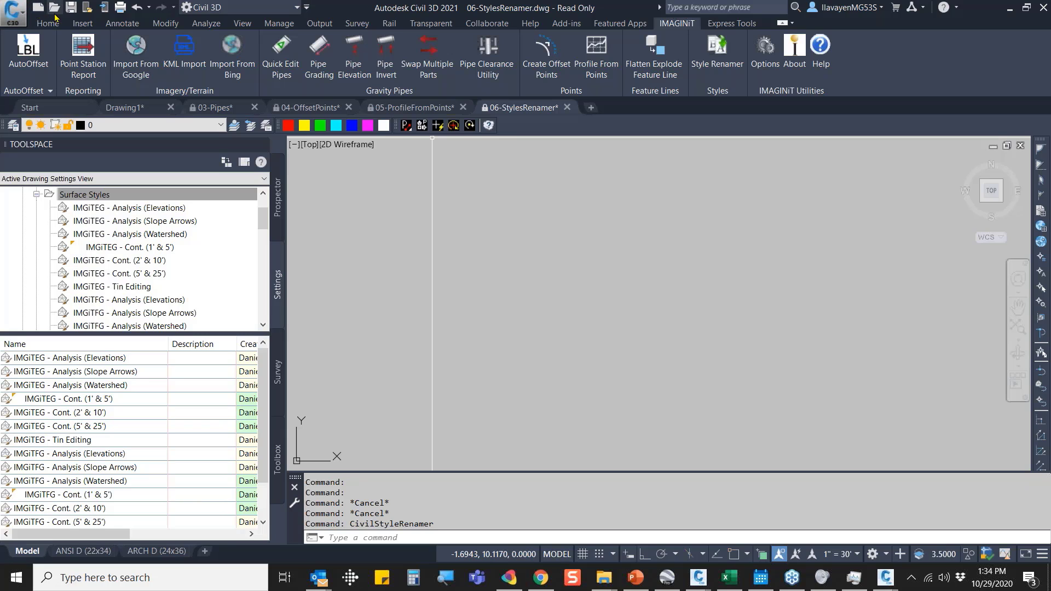
Open 07-KMZ Import.dwg from the C3D Utils 2020 Demo Data folder as read-only.
left_click(54, 8)
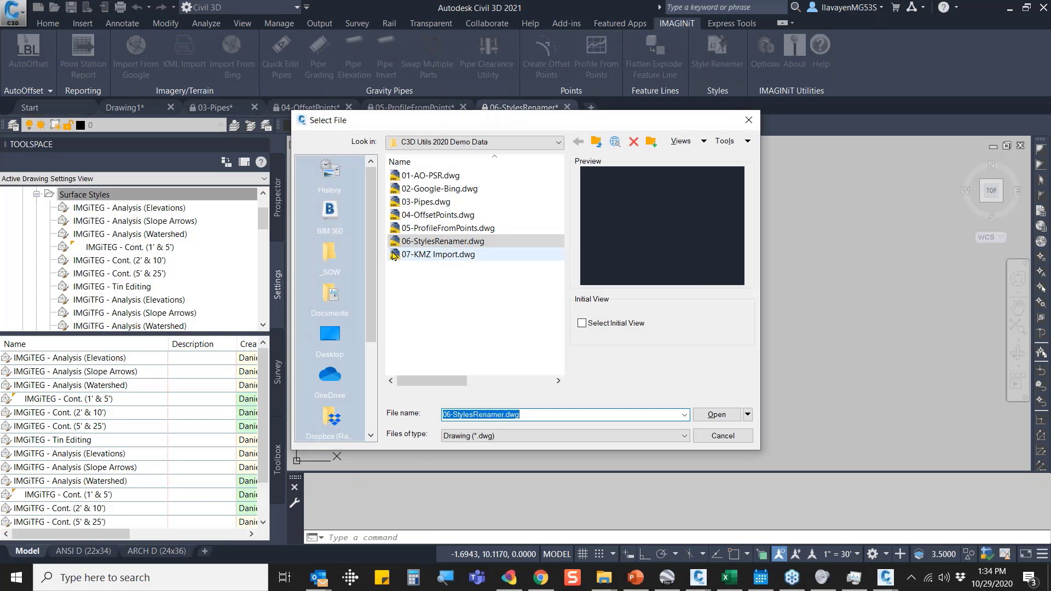
left_click(399, 254)
key("Return")
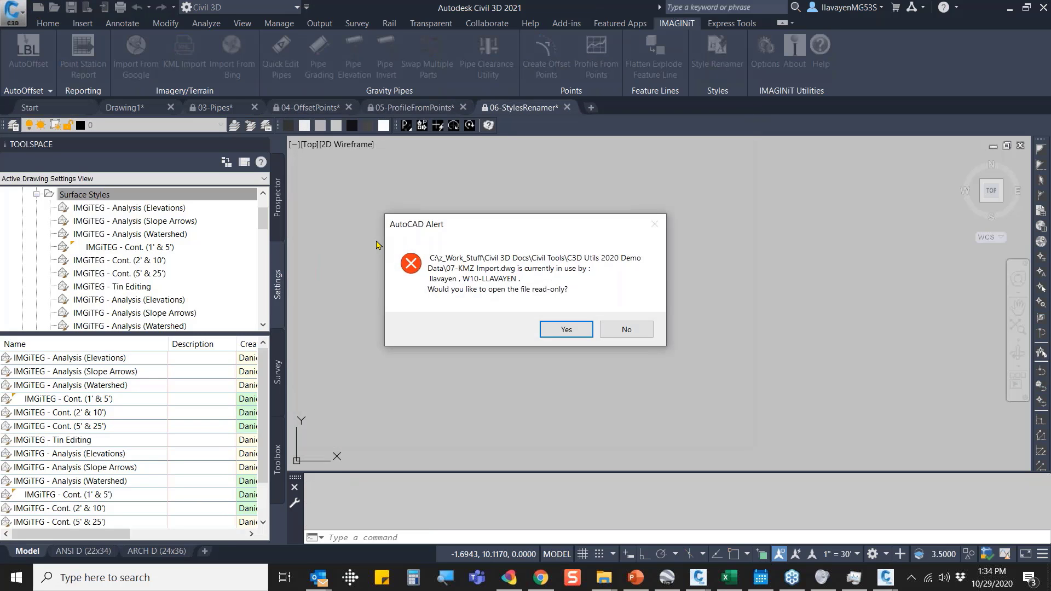
left_click(566, 330)
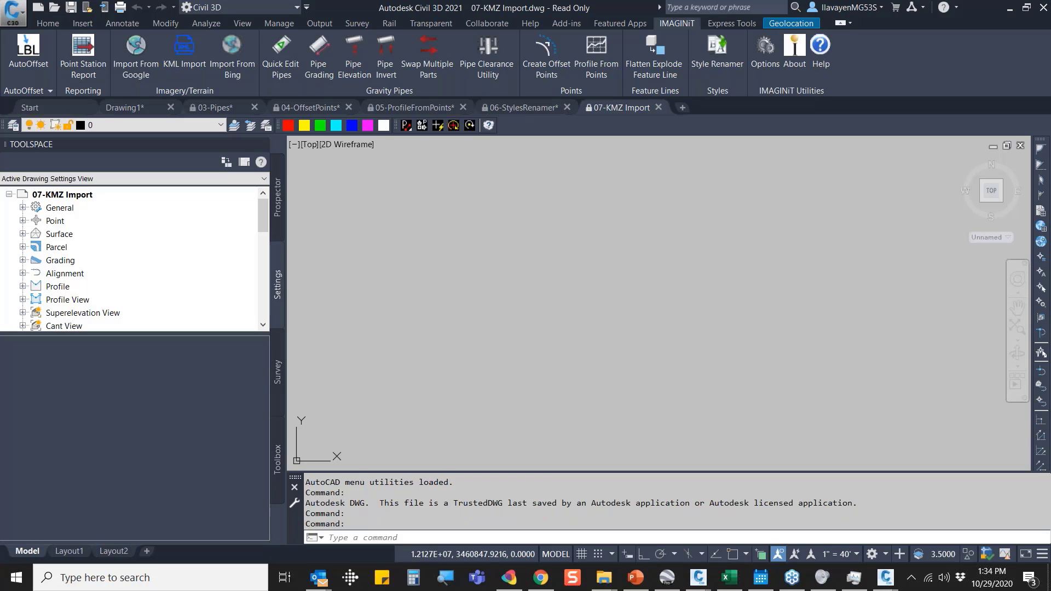
left_click(227, 579)
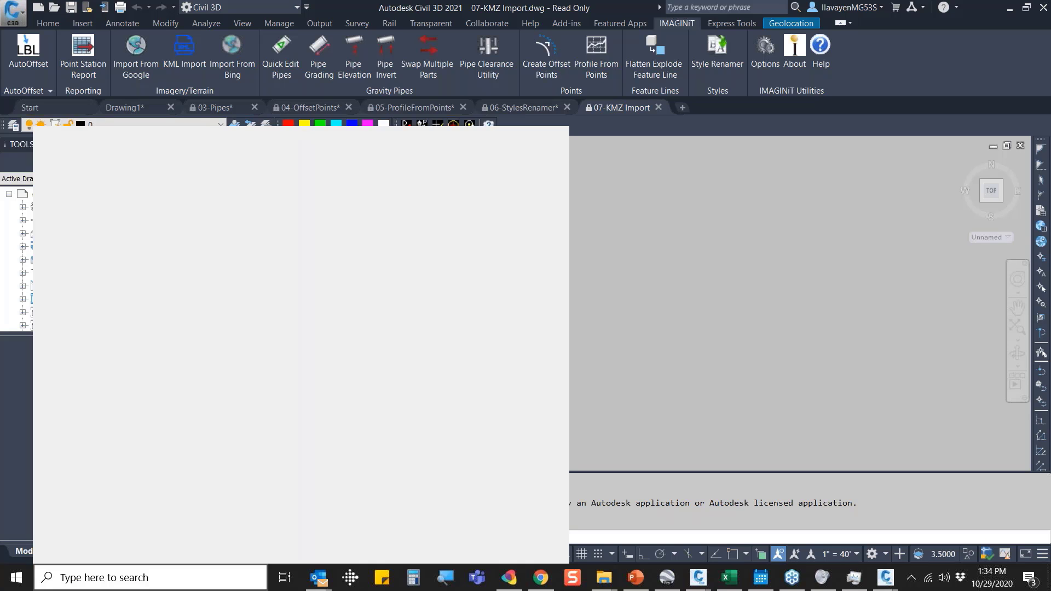
key("Escape")
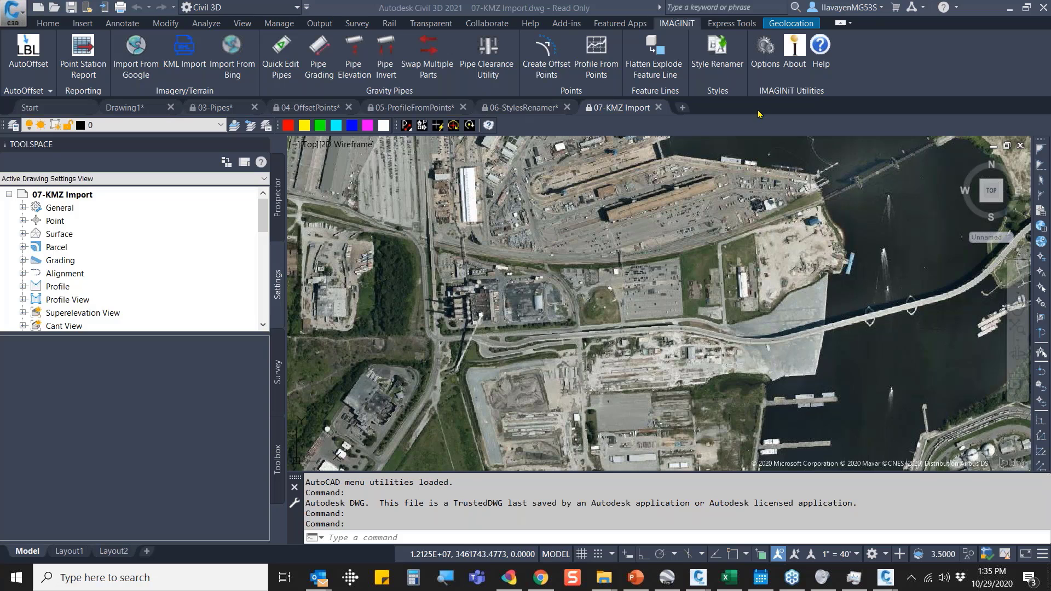
left_click(461, 139)
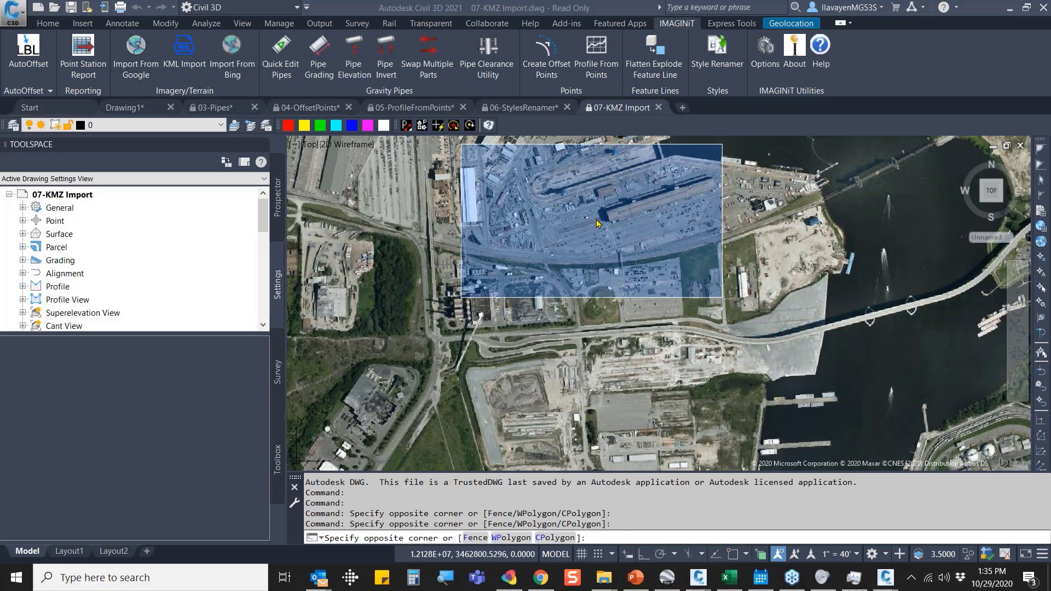
key("Escape")
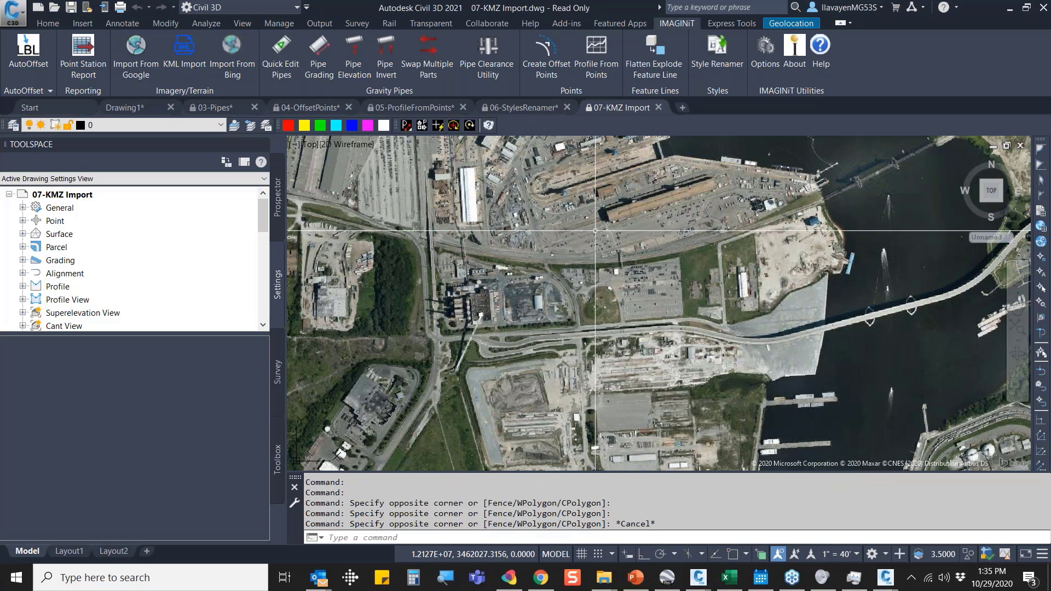
Show the description of the Export KML utility among the toolbox's Miscellaneous Utilities.
left_click(277, 459)
left_click(9, 207)
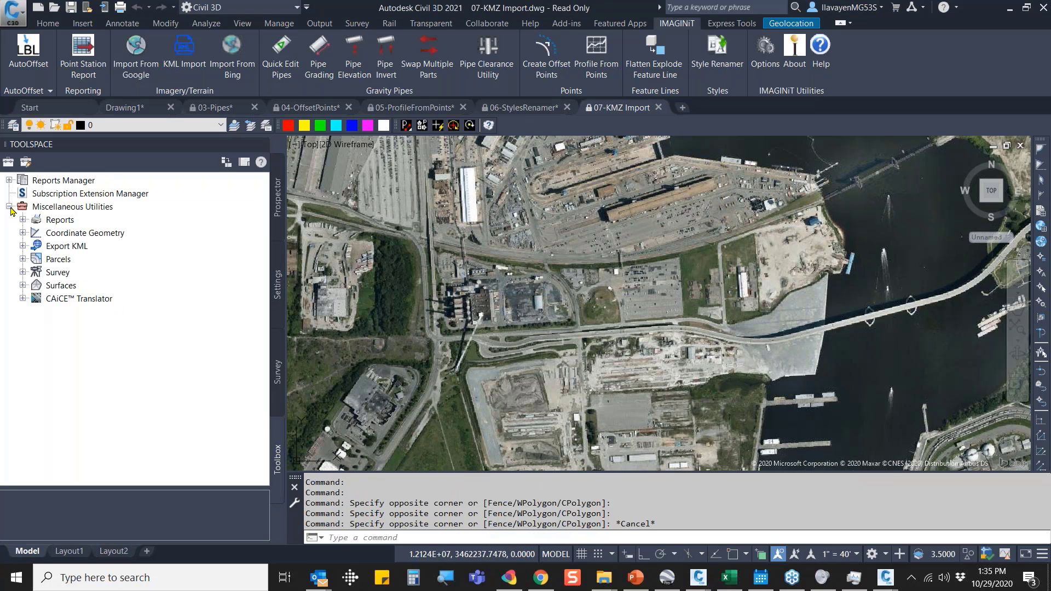
left_click(60, 247)
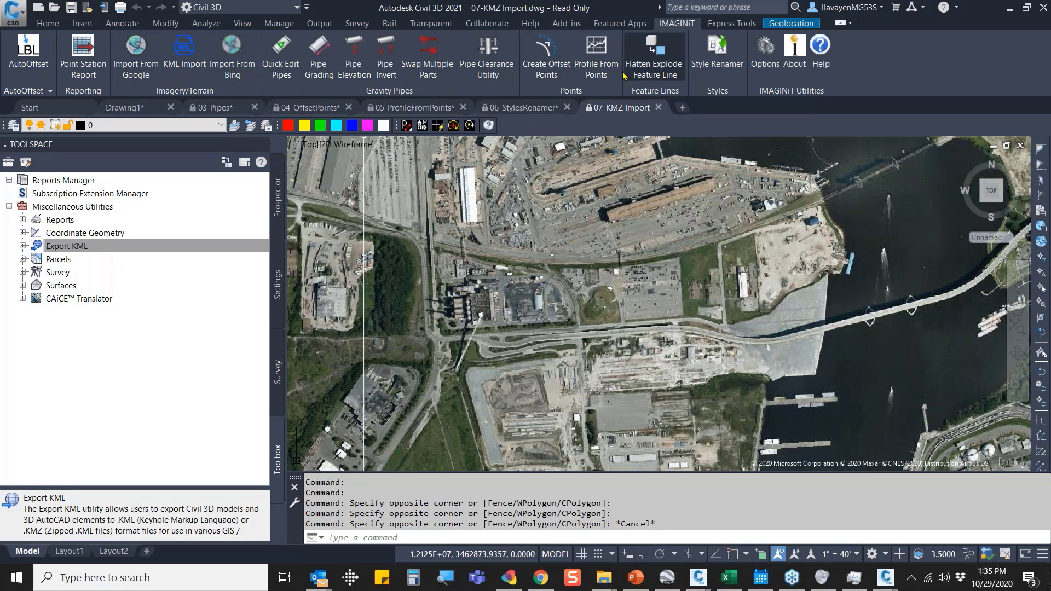
Import the file 33956.00-EX02 Merge2.kmz into the drawing with the KML Import utility.
left_click(178, 70)
left_click(225, 100)
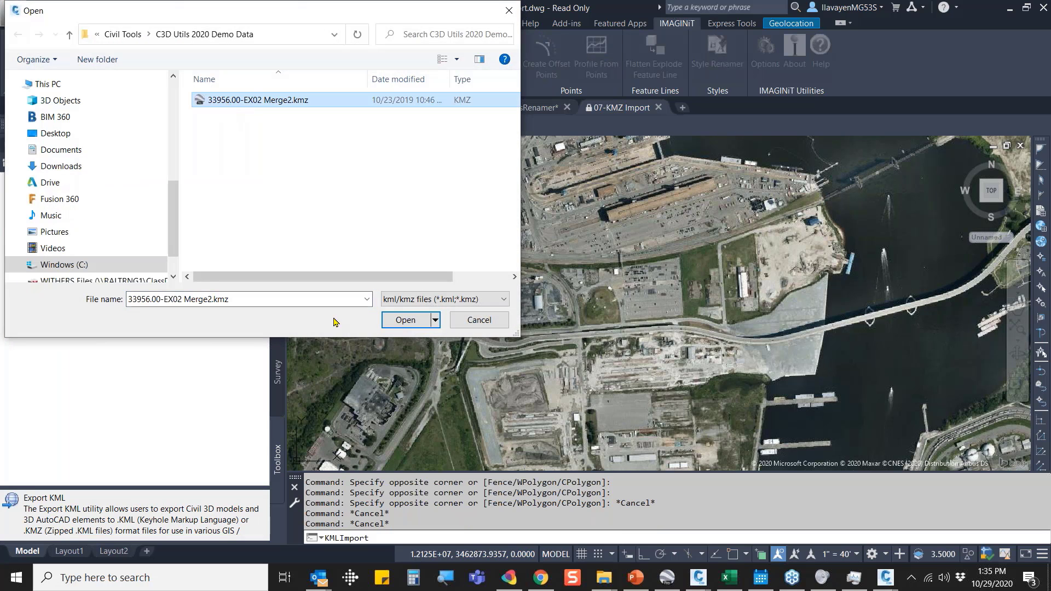
left_click(405, 321)
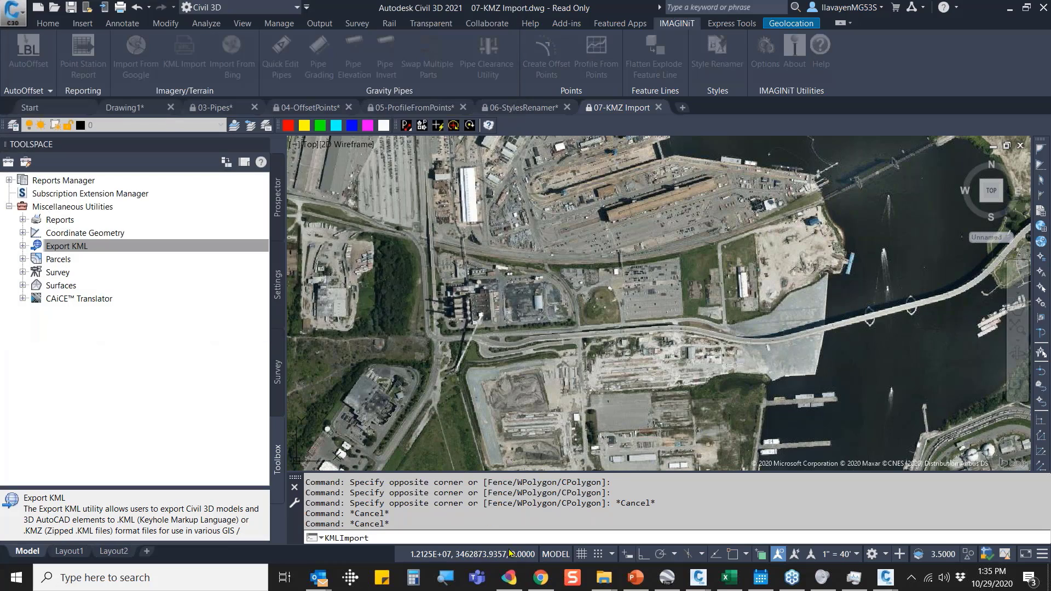
Switch to Google Earth Pro, examine the 33956.00-EX02 Merge2 linework around the parking area and paths, and return to Civil 3D.
left_click(669, 586)
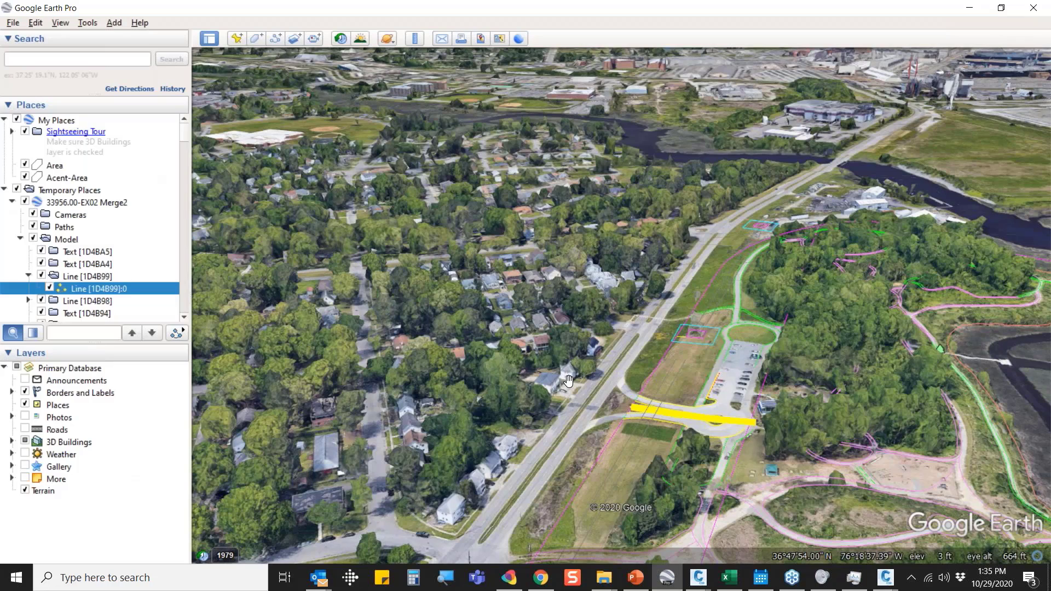
left_click_drag(594, 409, 643, 386)
scroll(591, 401, "up", 3)
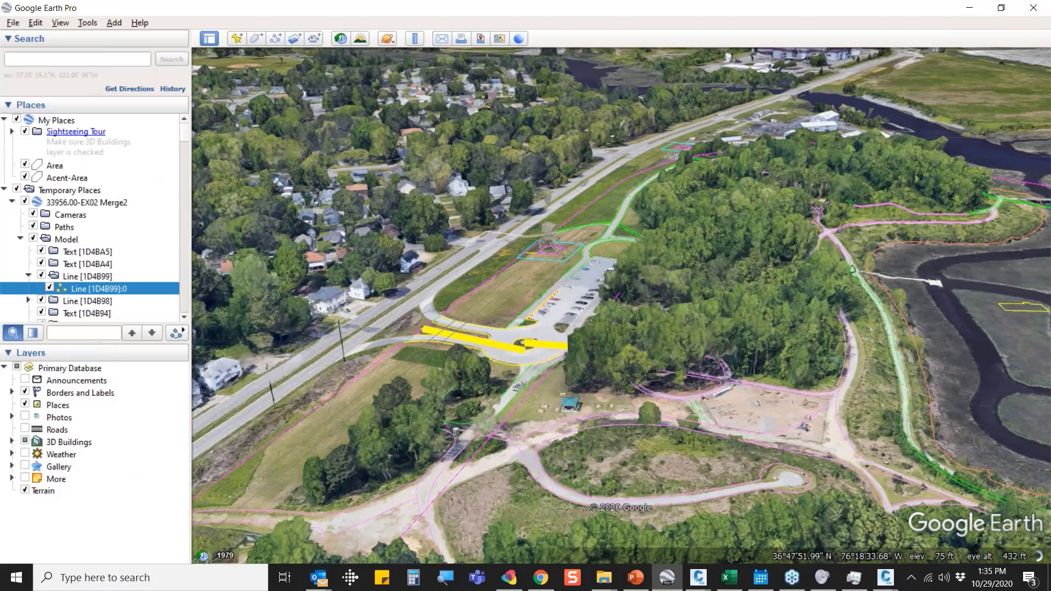
scroll(591, 401, "down", 5)
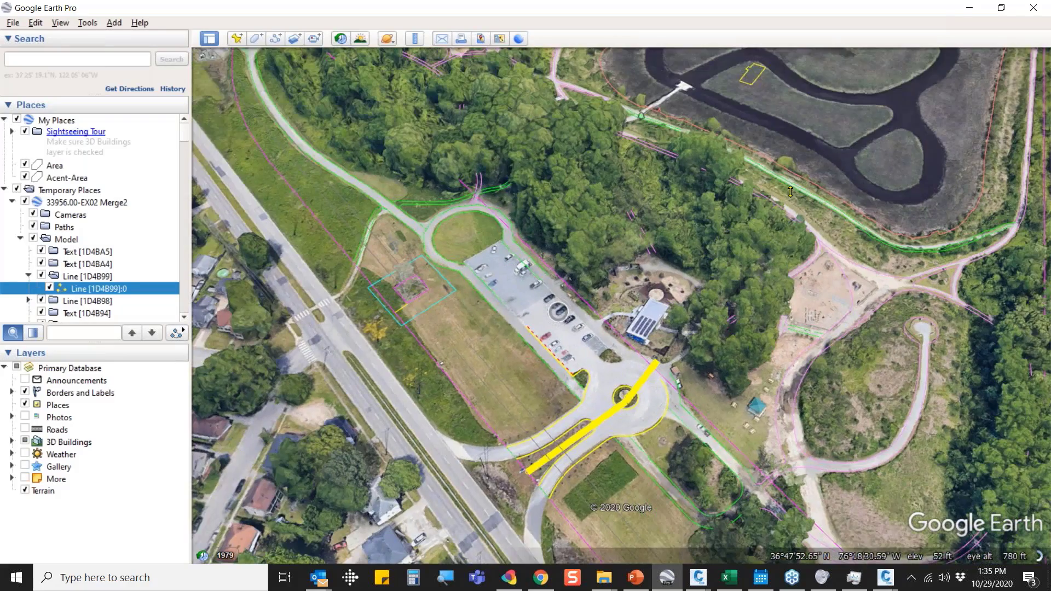
middle_click_drag(791, 192, 599, 309)
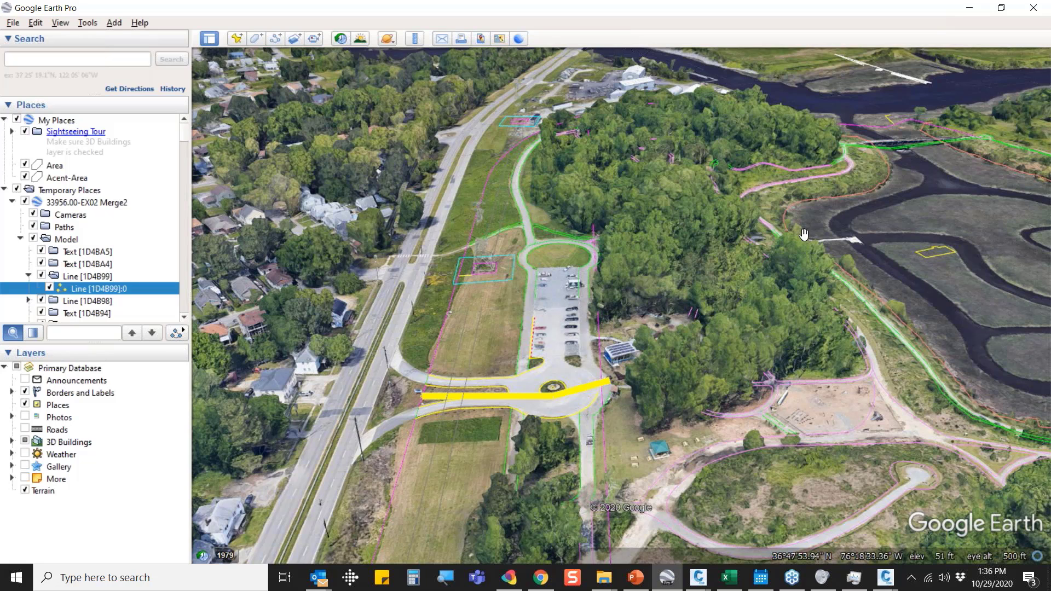
left_click(968, 12)
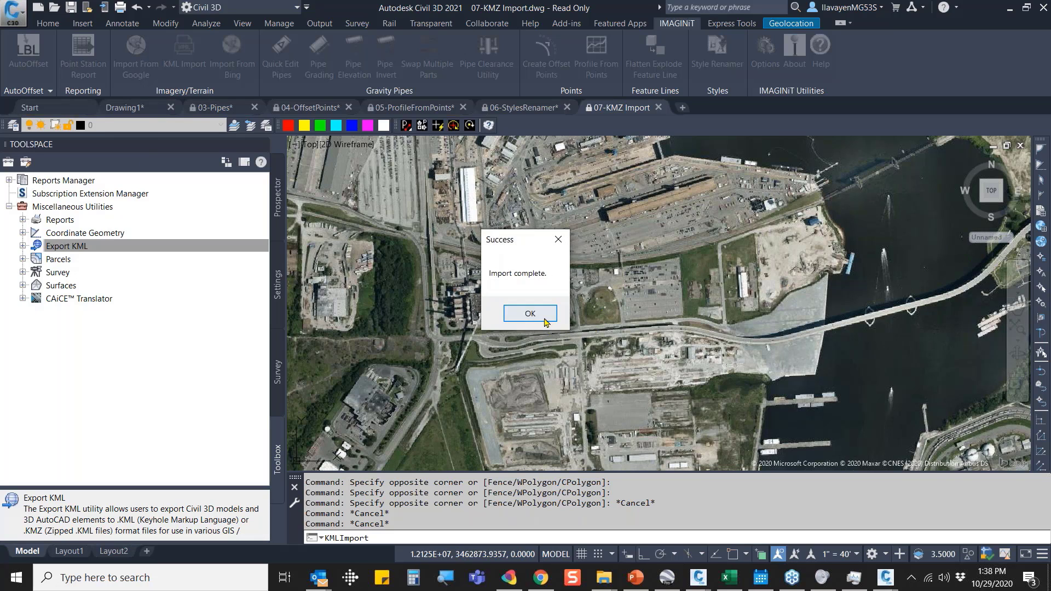
Dismiss the import notice and examine the imported site linework against the aerial map.
left_click(531, 312)
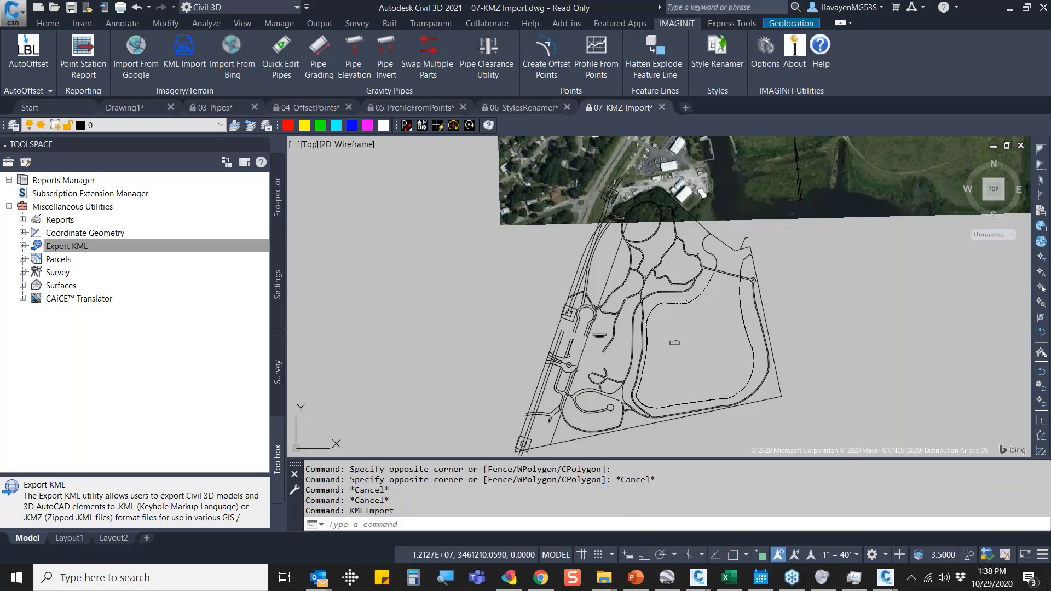
middle_click(557, 225)
middle_click(556, 226)
scroll(608, 287, "up", 2)
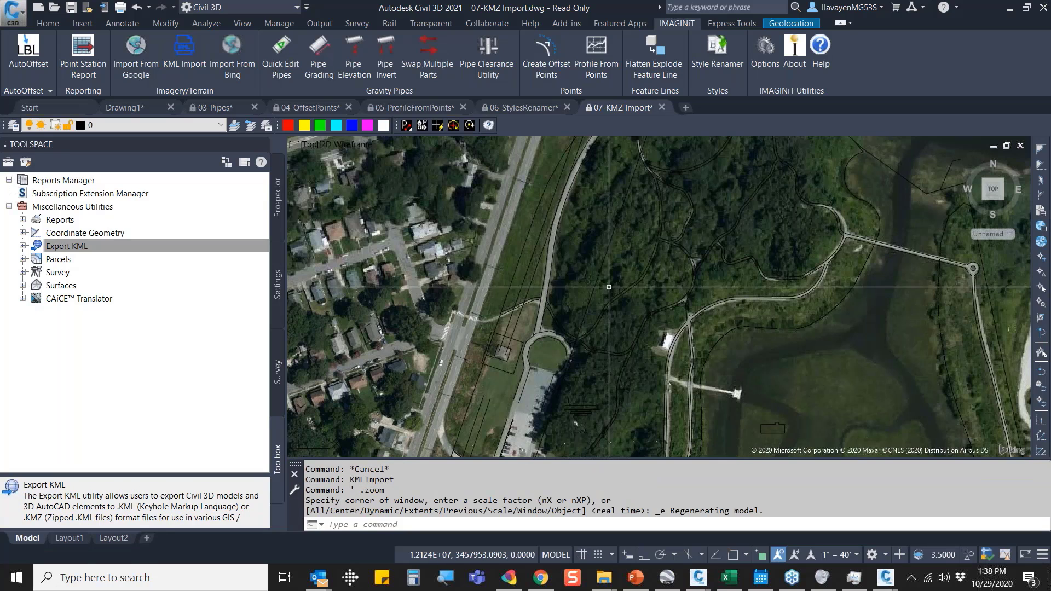
Open the drawing settings of 07-KMZ Import, examine the zone's assigned coordinate system and its code, and highlight that setting.
left_click(278, 274)
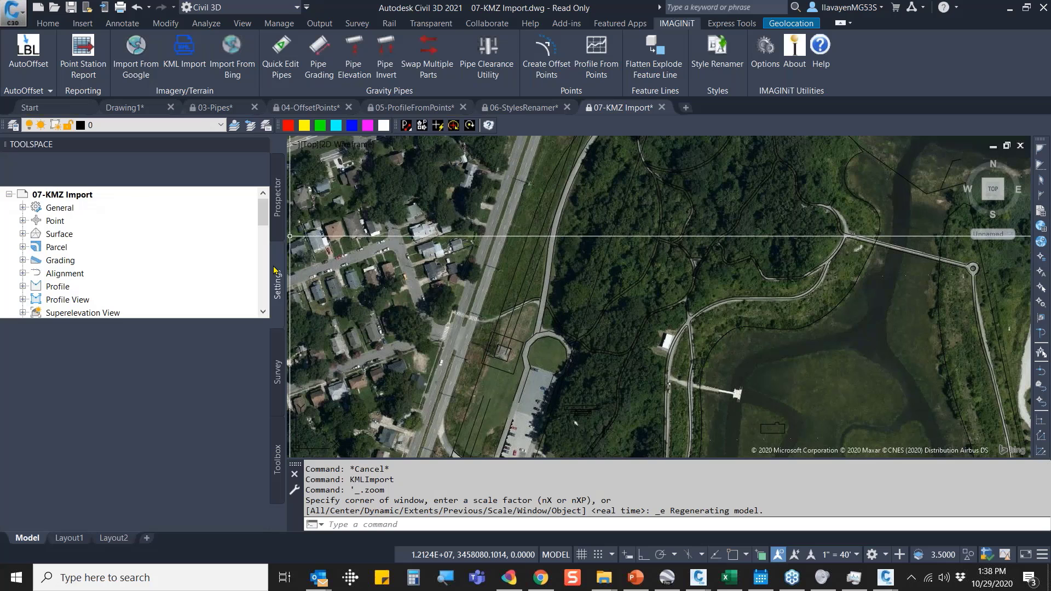
left_click(89, 197)
right_click(91, 203)
left_click(137, 205)
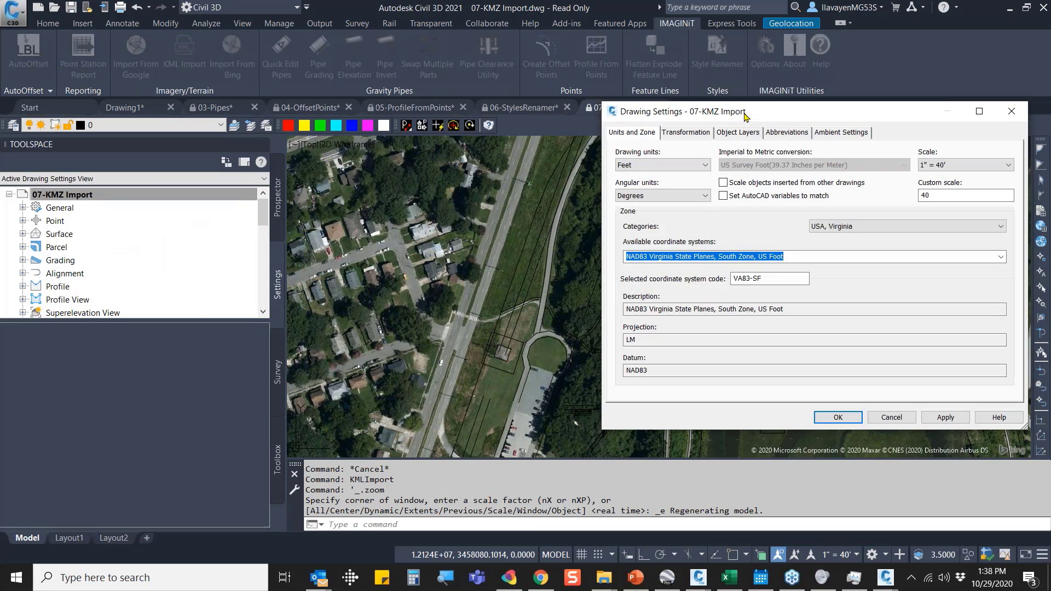
left_click_drag(768, 117, 71, 144)
left_click_drag(218, 303, 164, 304)
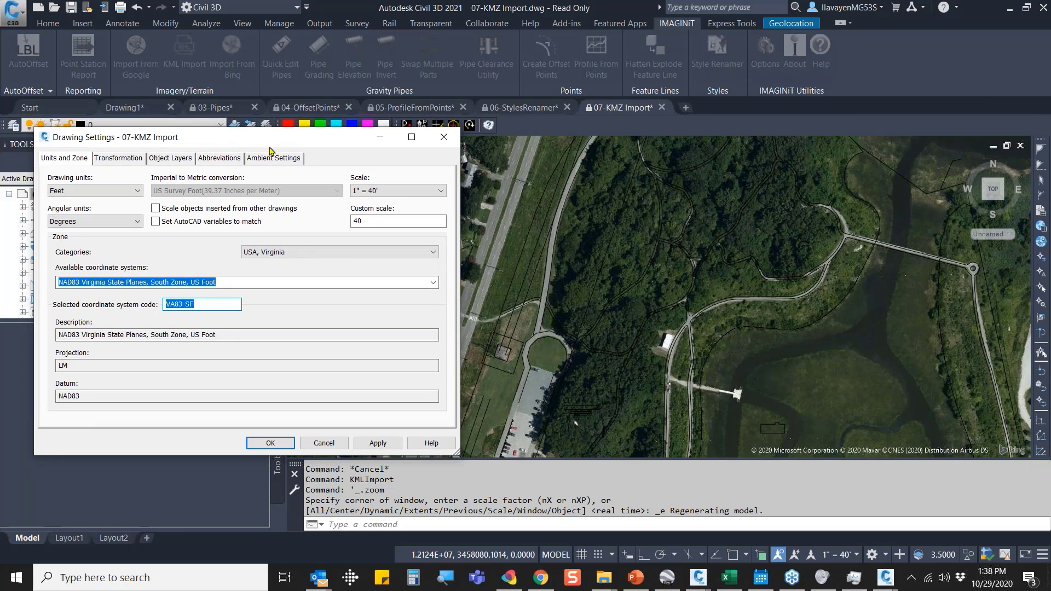
left_click_drag(247, 137, 266, 261)
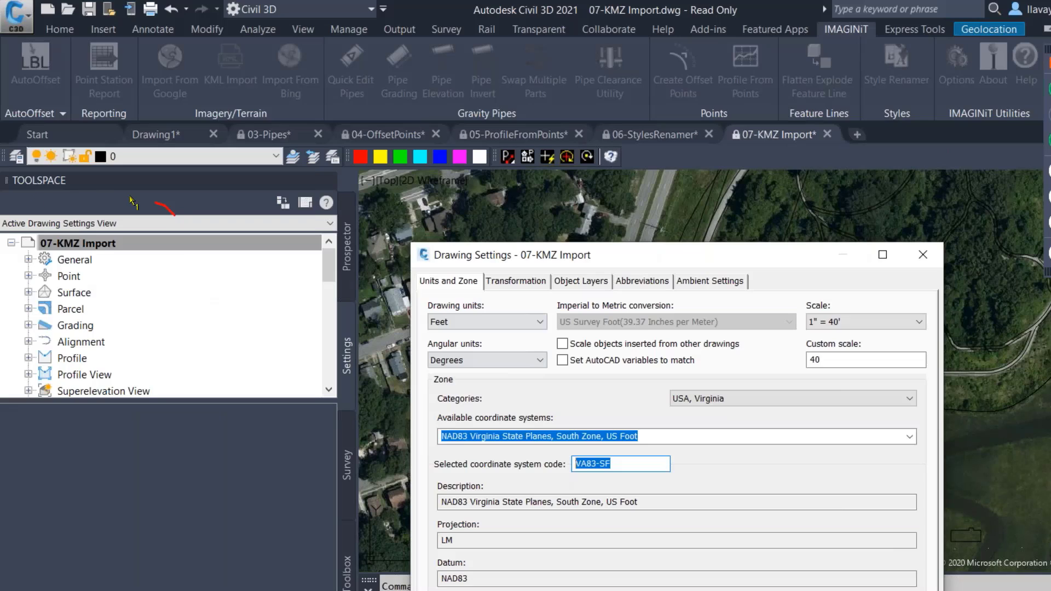
mouse_move(170, 213)
left_mouse_down()
mouse_move(176, 253)
mouse_move(104, 250)
mouse_move(249, 348)
mouse_move(329, 347)
mouse_move(325, 334)
mouse_move(331, 365)
mouse_move(498, 363)
mouse_move(589, 454)
mouse_move(572, 435)
mouse_move(602, 433)
left_mouse_up()
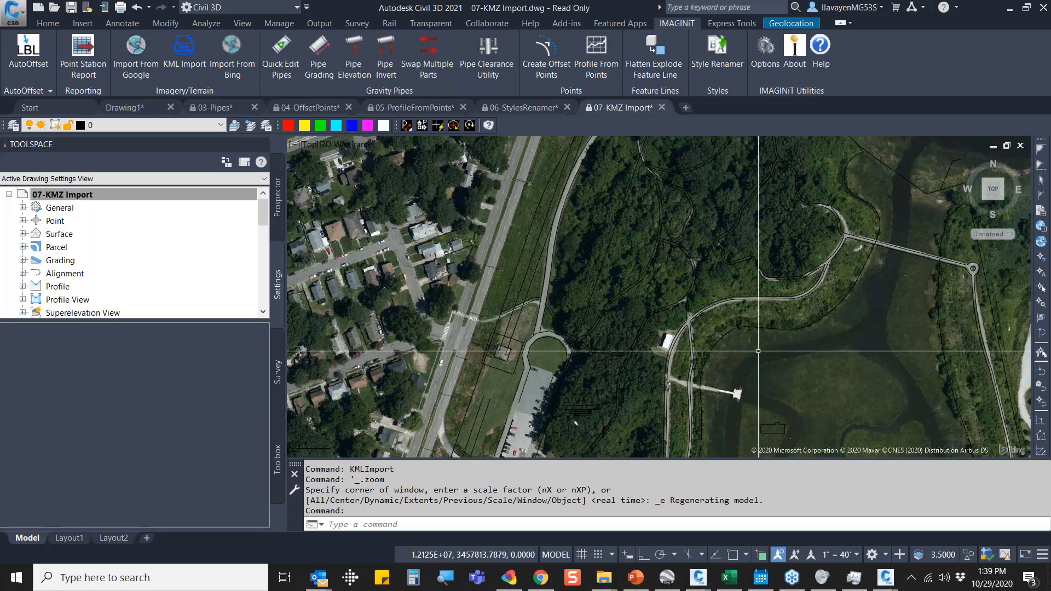
Switch to the PowerPoint slideshow and show the Civil 3D Utility Availability Guide slide.
left_click(635, 584)
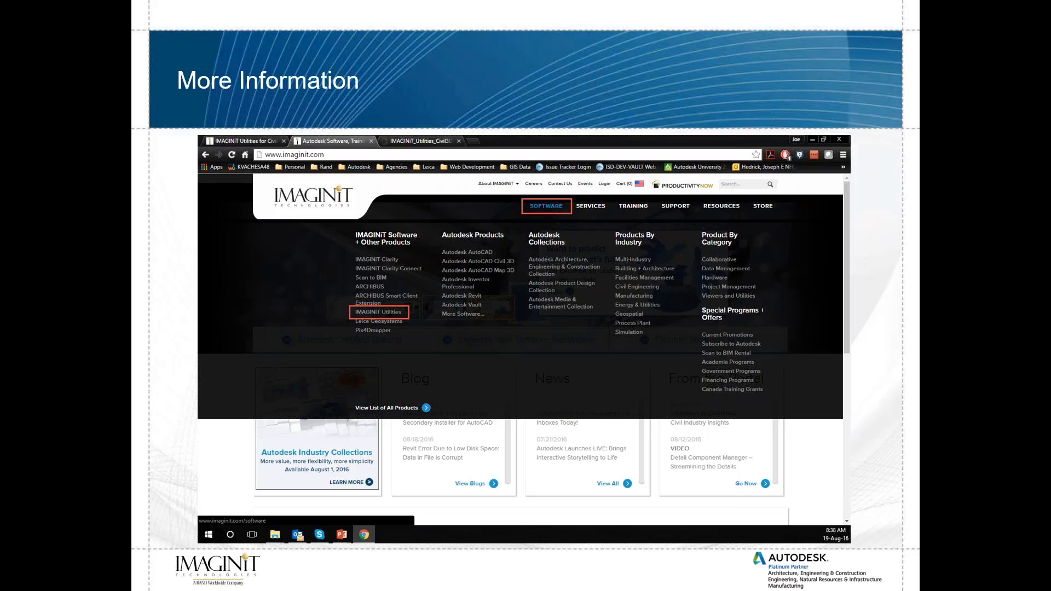
key("Right")
key("Right")
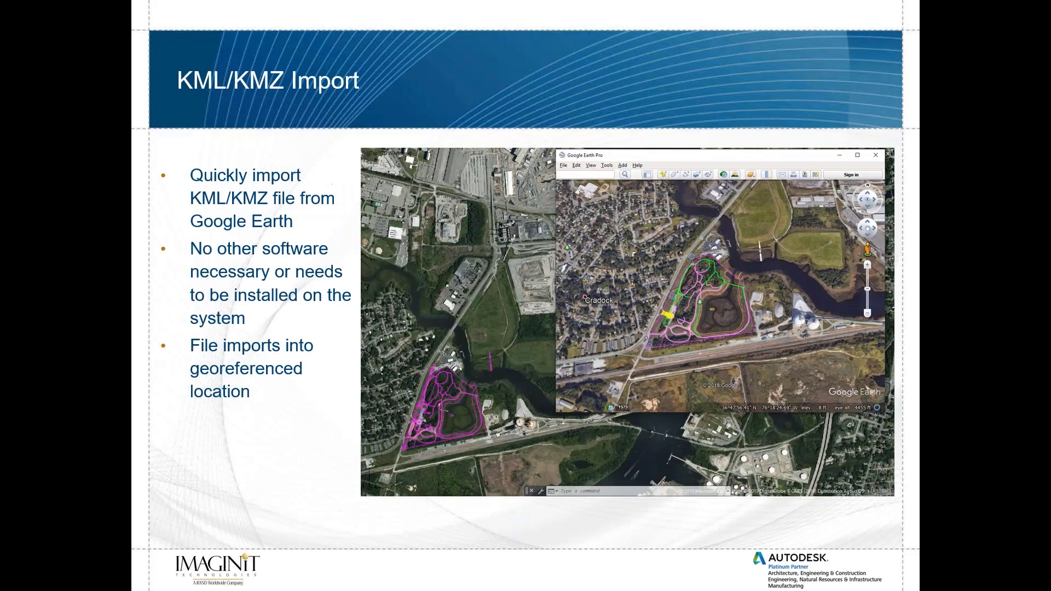
key("Right")
key("Right")
key("Right")
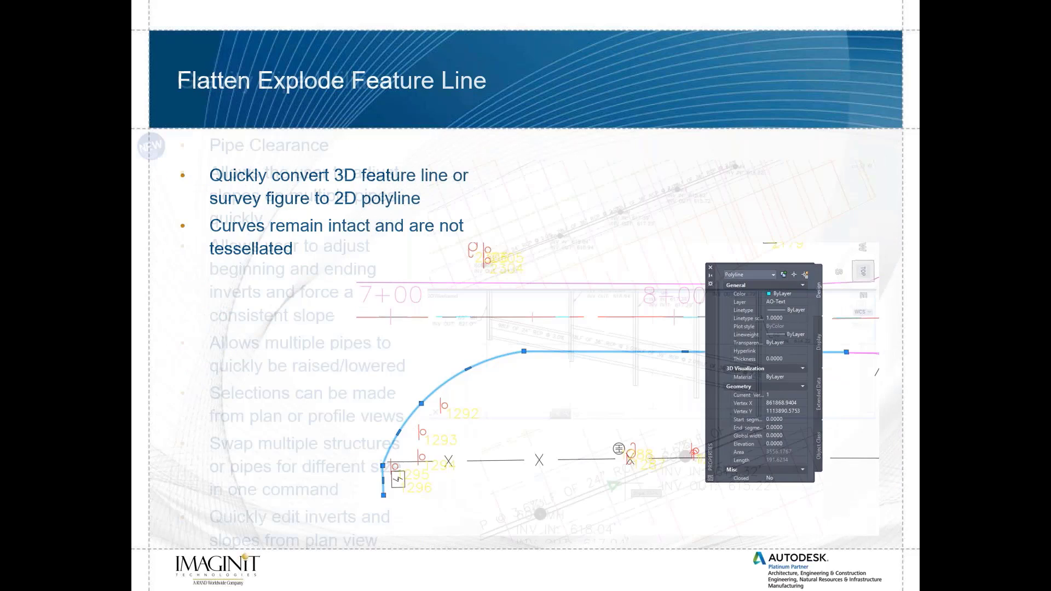
key("Left")
key("Left")
key("Left")
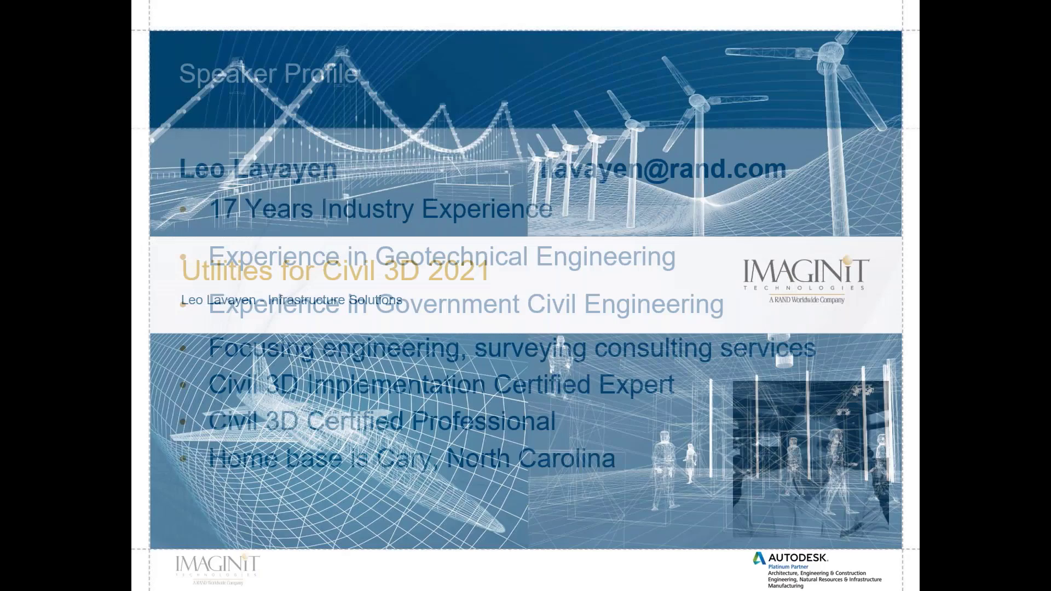
key("Right")
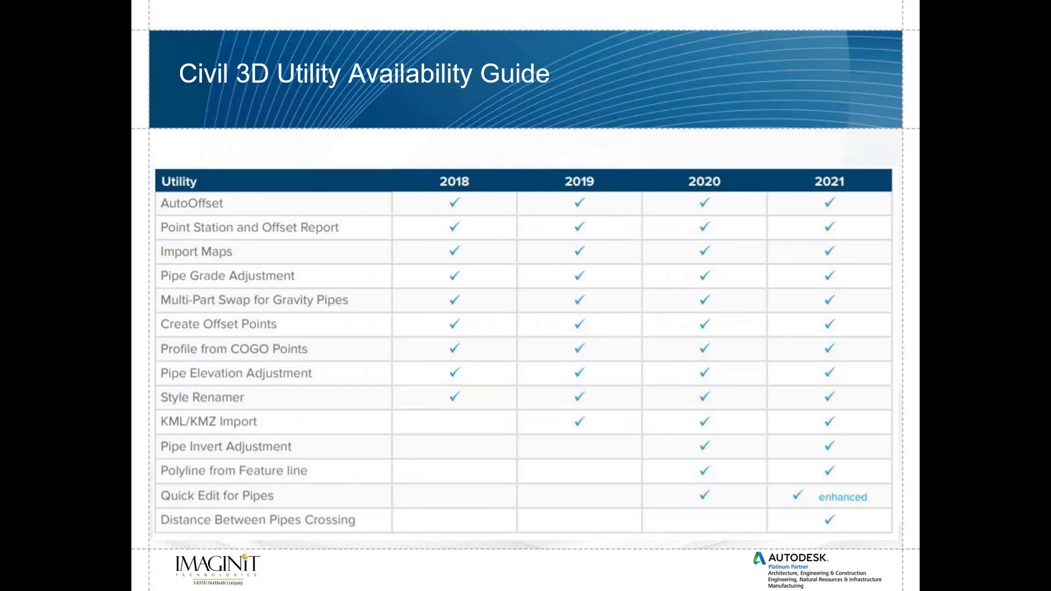